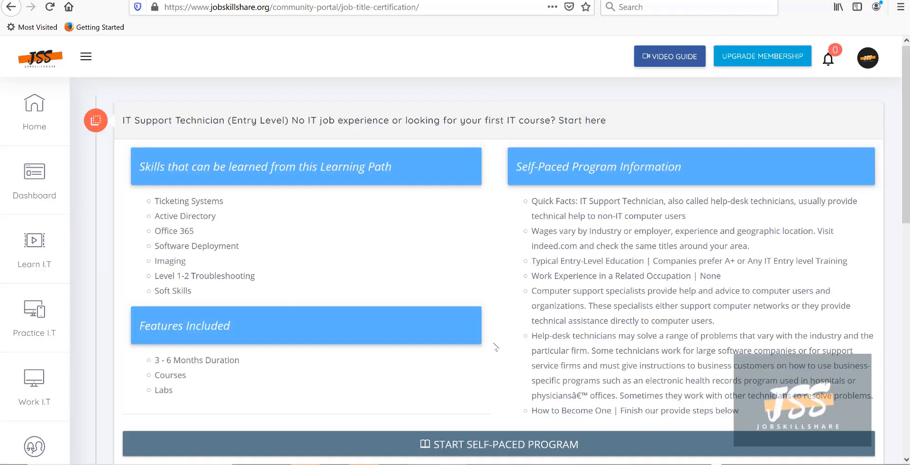
Start the self-paced IT support program and enter its Step 1 course.
{"action": "scroll", "coordinate": [456, 322], "scroll_direction": "down", "scroll_amount": 2}
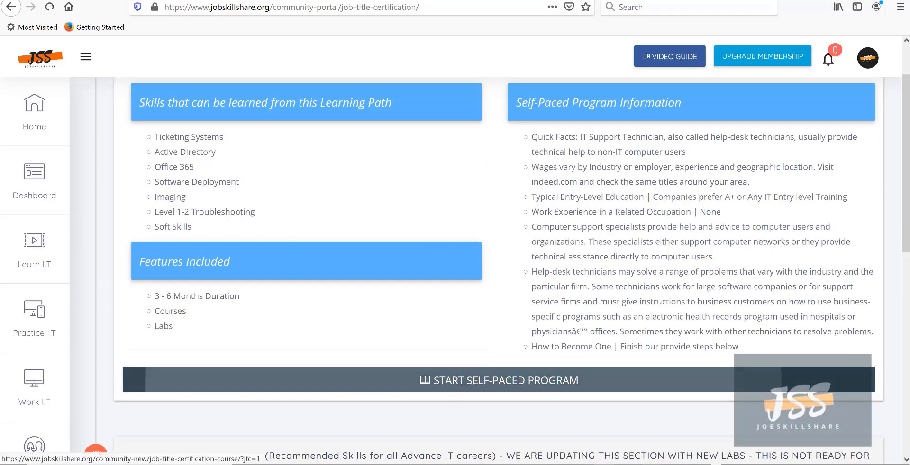
{"action": "left_click", "coordinate": [462, 381]}
{"action": "left_click_drag", "start_coordinate": [230, 156], "coordinate": [96, 157]}
{"action": "scroll", "coordinate": [189, 284], "scroll_direction": "down", "scroll_amount": 5}
{"action": "left_click", "coordinate": [240, 343]}
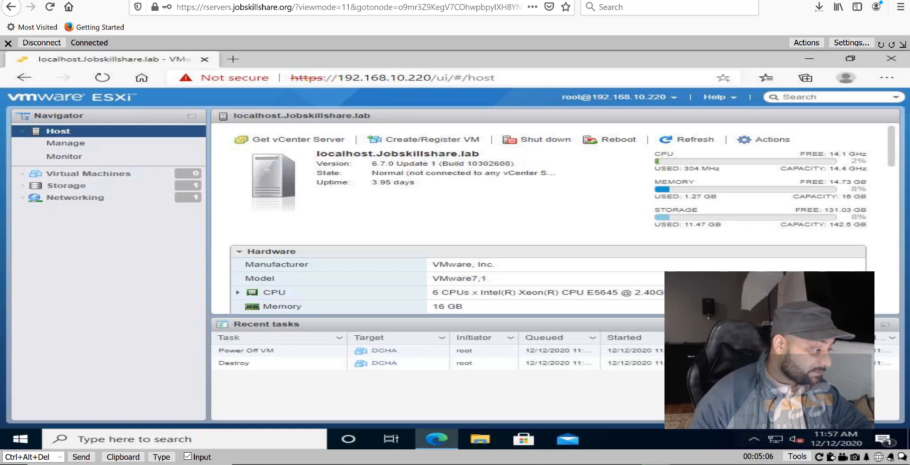
{"action": "left_click", "coordinate": [427, 1]}
{"action": "scroll", "coordinate": [760, 234], "scroll_direction": "down", "scroll_amount": 5}
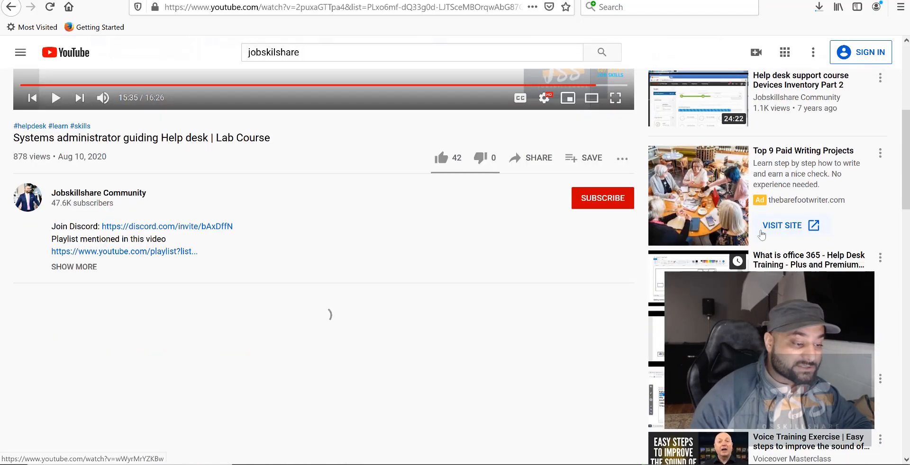
{"action": "scroll", "coordinate": [760, 235], "scroll_direction": "up", "scroll_amount": 4}
{"action": "scroll", "coordinate": [760, 235], "scroll_direction": "up", "scroll_amount": 1}
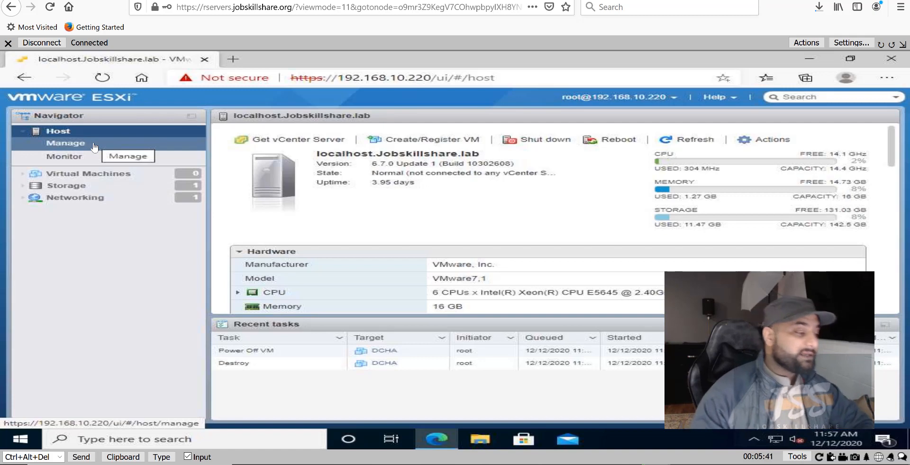
On the IT support skills blog, highlight lessons 1.0 through 1.3.
{"action": "left_click", "coordinate": [331, 1]}
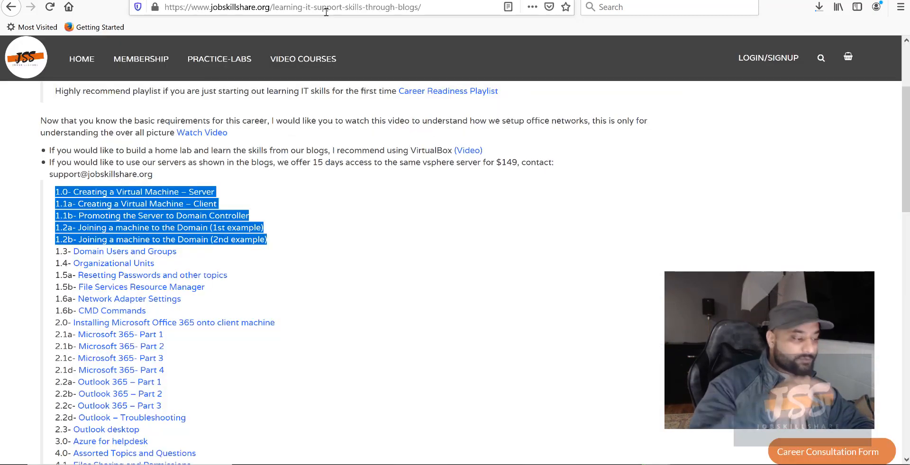
{"action": "left_click", "coordinate": [352, 249]}
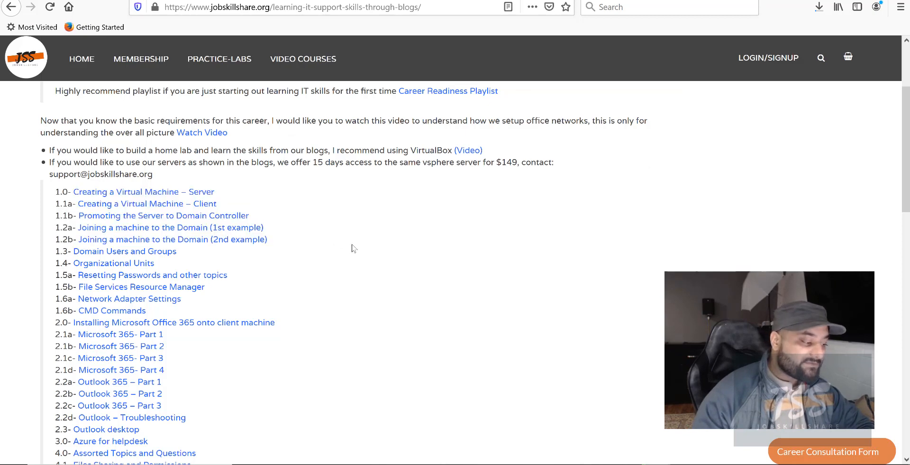
{"action": "scroll", "coordinate": [353, 249], "scroll_direction": "down", "scroll_amount": 3}
{"action": "scroll", "coordinate": [352, 249], "scroll_direction": "up", "scroll_amount": 1}
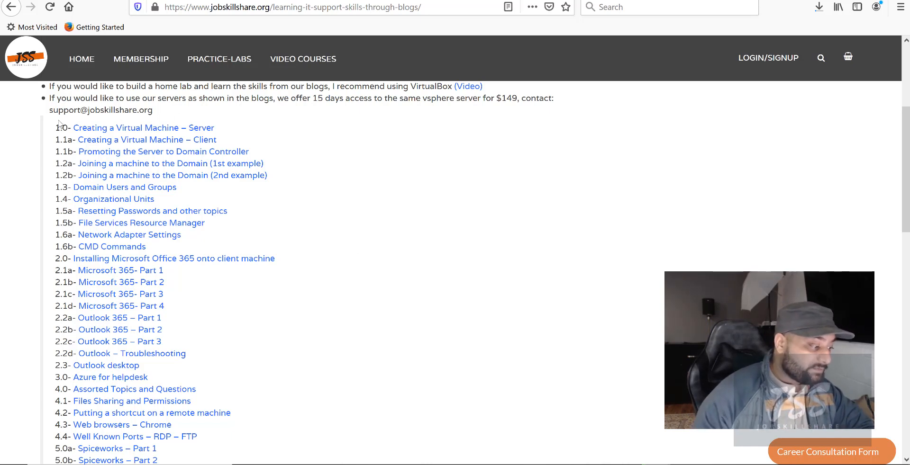
{"action": "left_click_drag", "start_coordinate": [56, 126], "coordinate": [184, 187]}
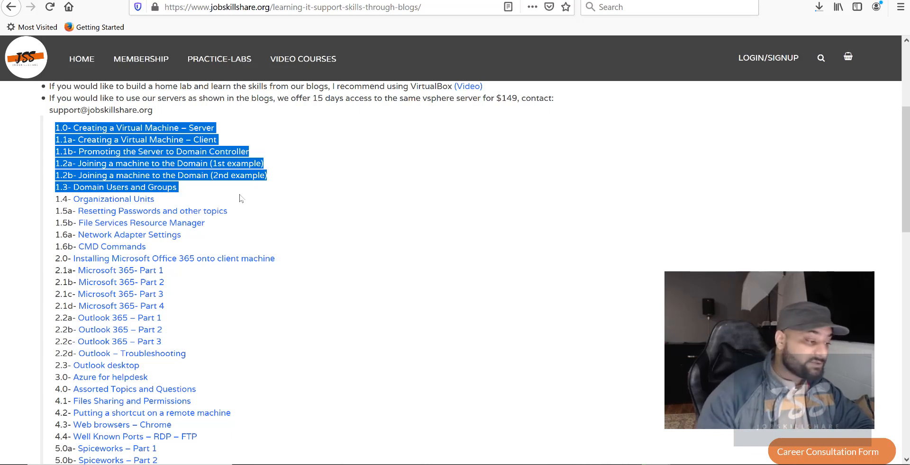
Scroll the 'Creating a Virtual Machine – Server' guide to its guest OS and storage steps.
{"action": "left_click", "coordinate": [308, 1]}
{"action": "scroll", "coordinate": [364, 119], "scroll_direction": "down", "scroll_amount": 3}
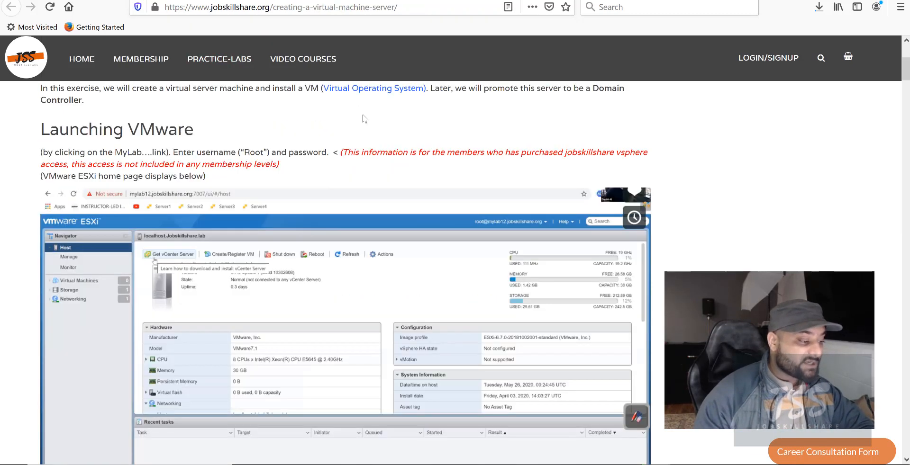
{"action": "scroll", "coordinate": [364, 119], "scroll_direction": "down", "scroll_amount": 15}
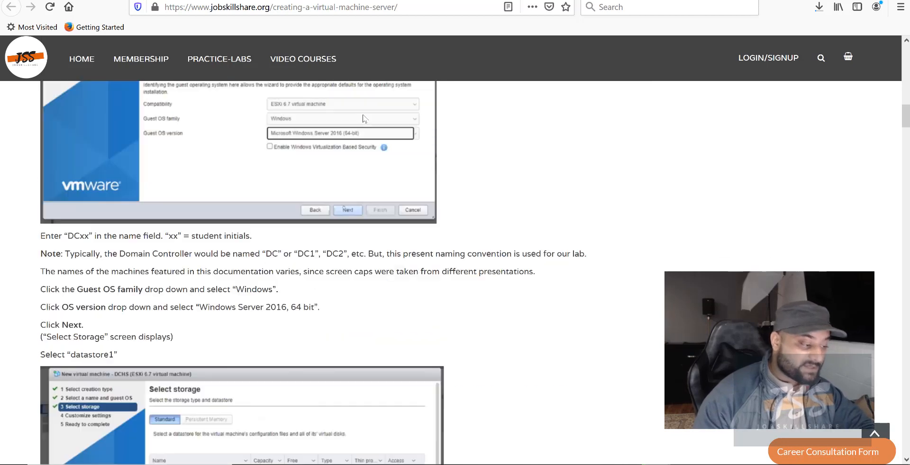
{"action": "scroll", "coordinate": [364, 119], "scroll_direction": "down", "scroll_amount": 15}
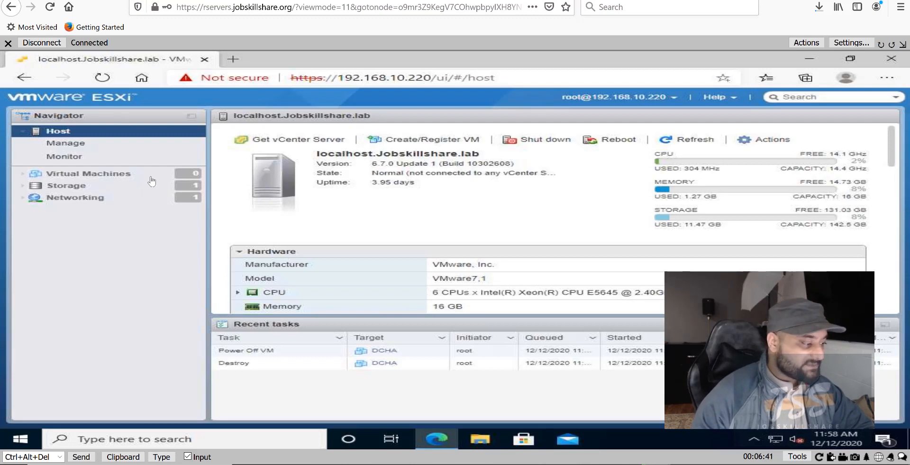
Scroll the host summary to Hardware and highlight the 16 GB memory value.
{"action": "scroll", "coordinate": [431, 221], "scroll_direction": "down", "scroll_amount": 3}
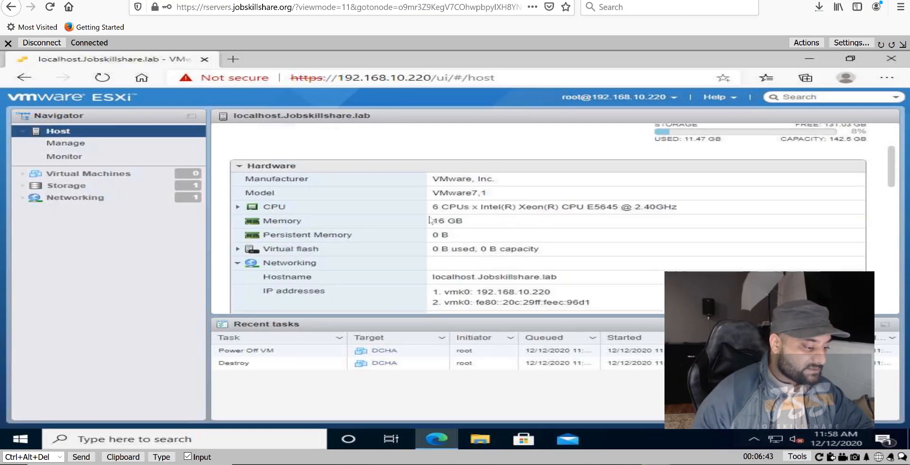
{"action": "left_click_drag", "start_coordinate": [444, 207], "coordinate": [433, 234]}
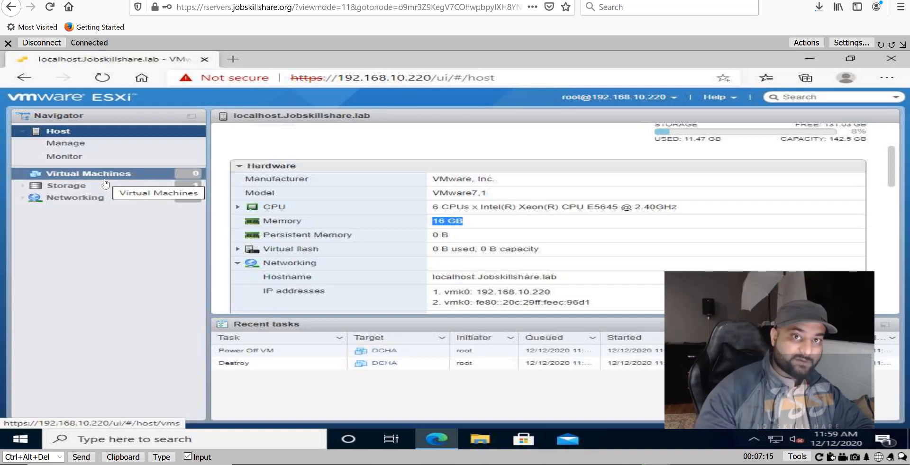
Browse datastore1's files and select its client and server ISO images.
{"action": "left_click", "coordinate": [74, 187]}
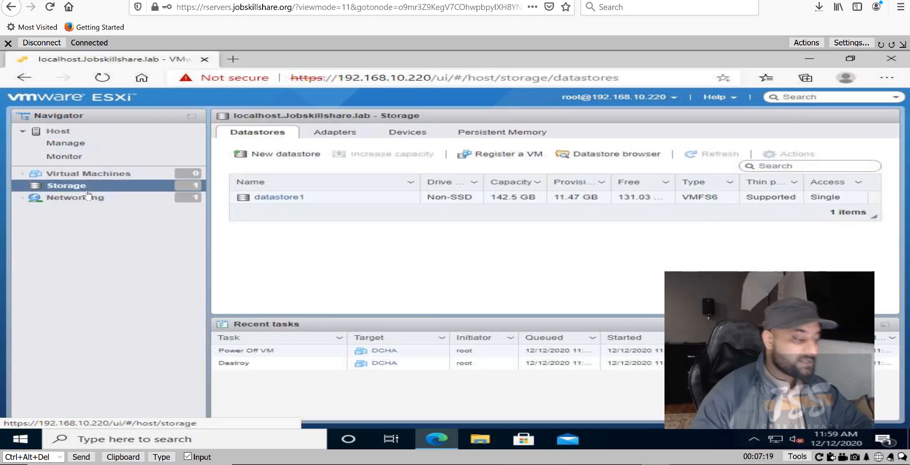
{"action": "left_click", "coordinate": [263, 198]}
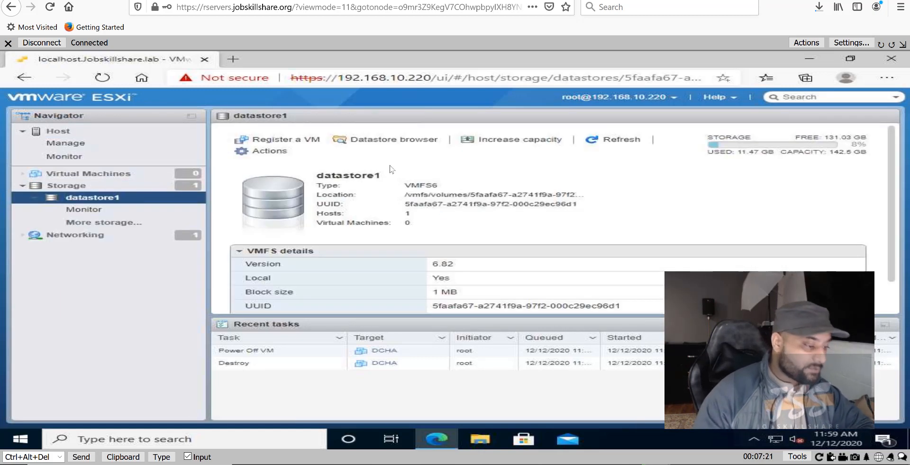
{"action": "left_click", "coordinate": [378, 140]}
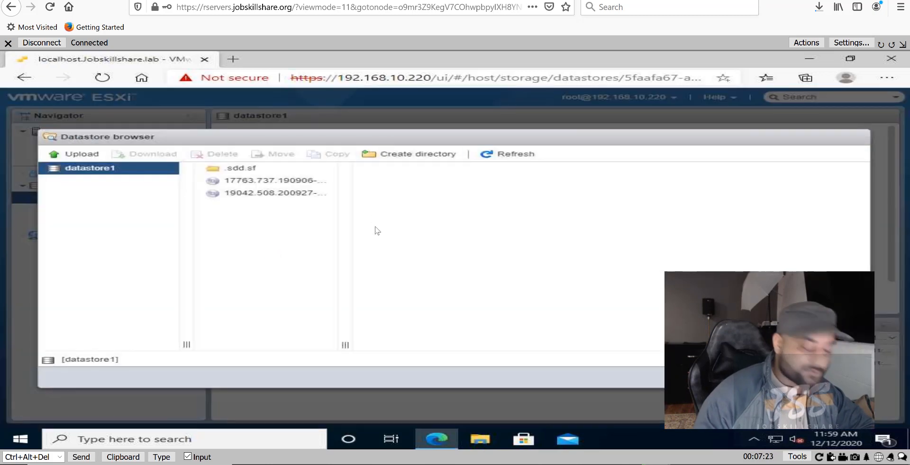
{"action": "left_click", "coordinate": [273, 196]}
{"action": "left_click", "coordinate": [271, 185]}
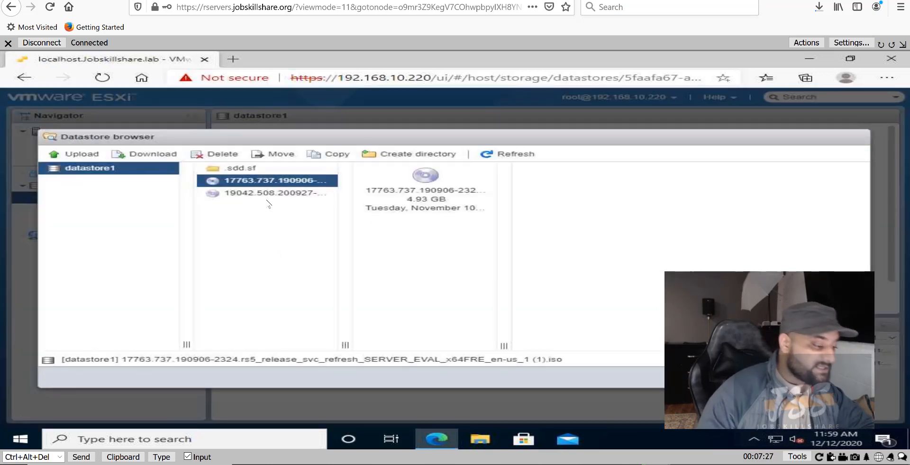
Compare the client enterprise and server evaluation ISO file names, then close the datastore browser.
{"action": "left_click", "coordinate": [268, 194]}
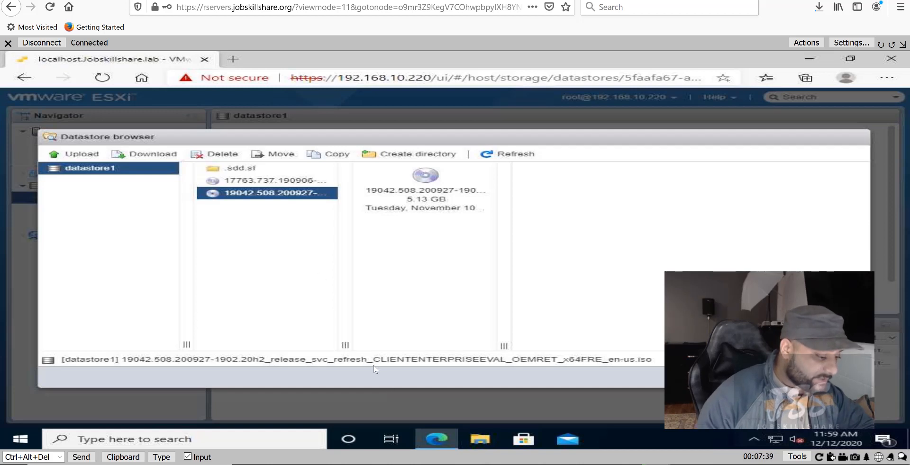
{"action": "left_click_drag", "start_coordinate": [374, 359], "coordinate": [422, 359]}
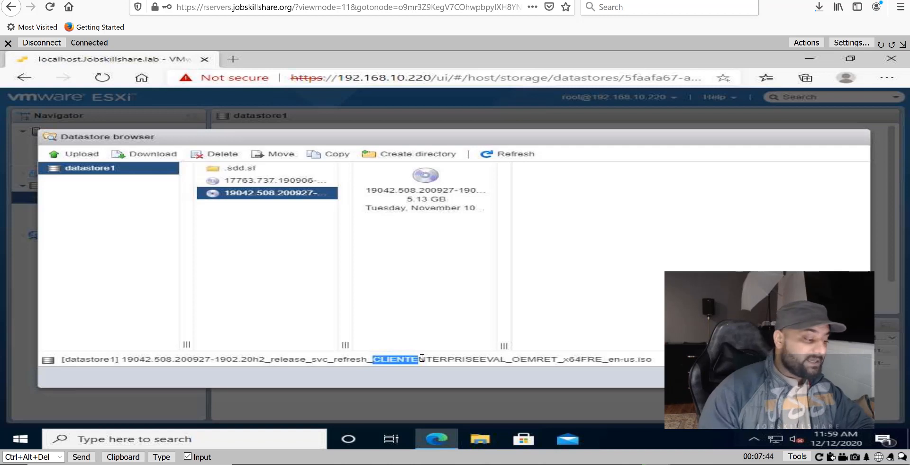
{"action": "left_click", "coordinate": [305, 183]}
{"action": "left_click_drag", "start_coordinate": [364, 360], "coordinate": [403, 361]}
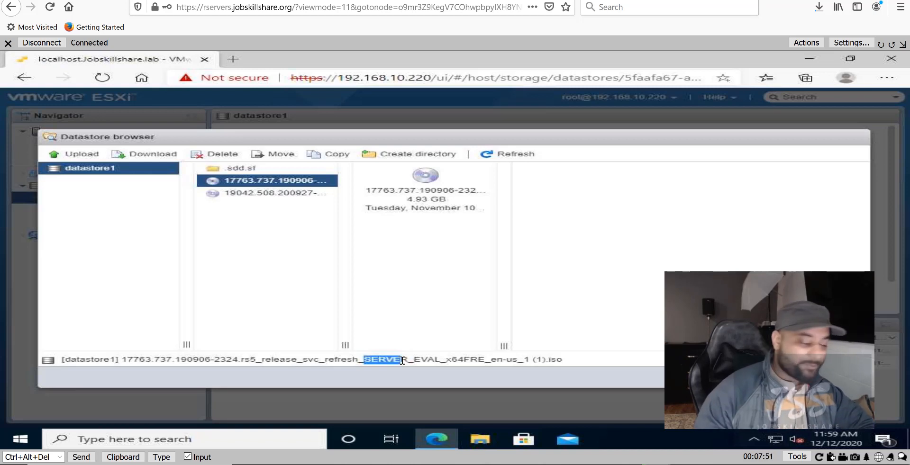
{"action": "left_click", "coordinate": [375, 361]}
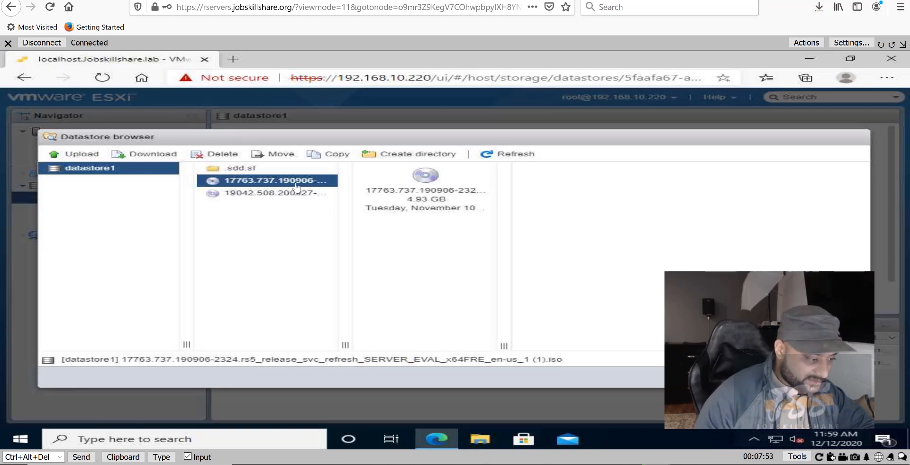
{"action": "left_click_drag", "start_coordinate": [363, 360], "coordinate": [269, 198]}
{"action": "left_click", "coordinate": [268, 193]}
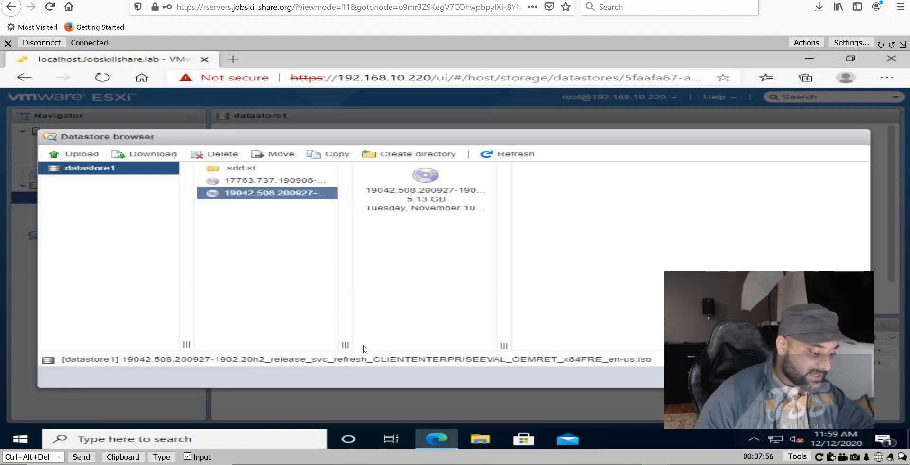
{"action": "double_click", "coordinate": [422, 361]}
{"action": "left_click", "coordinate": [846, 377]}
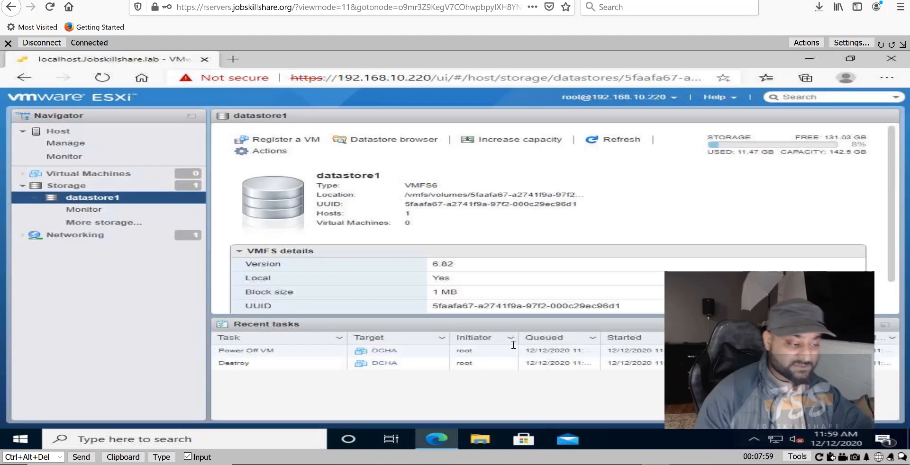
Go to Virtual Machines and launch Create / Register VM.
{"action": "left_click", "coordinate": [126, 174]}
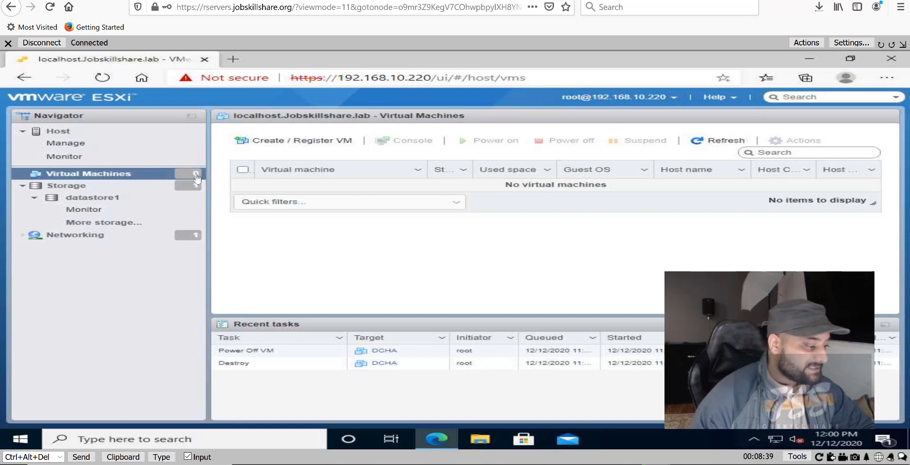
{"action": "left_click", "coordinate": [262, 143]}
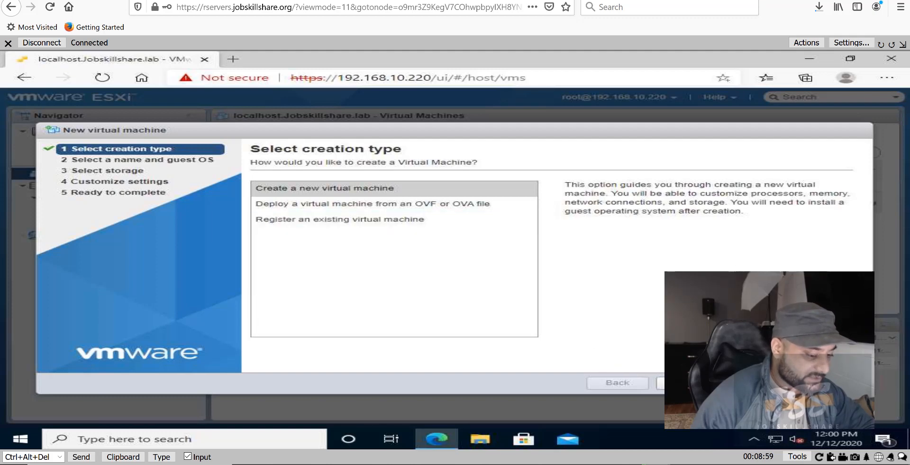
Enter VM name DC, choose Windows and Microsoft Windows Server 2016 (64-bit), and continue.
{"action": "left_click", "coordinate": [683, 383]}
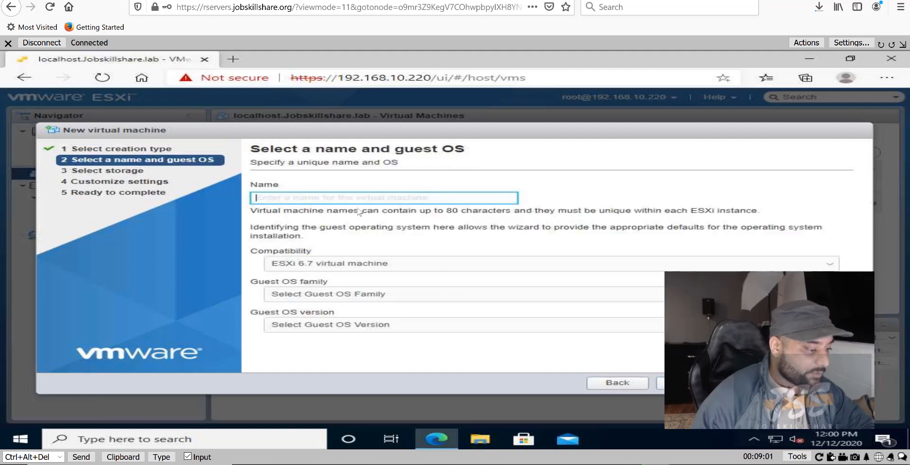
{"action": "type", "text": "DC"}
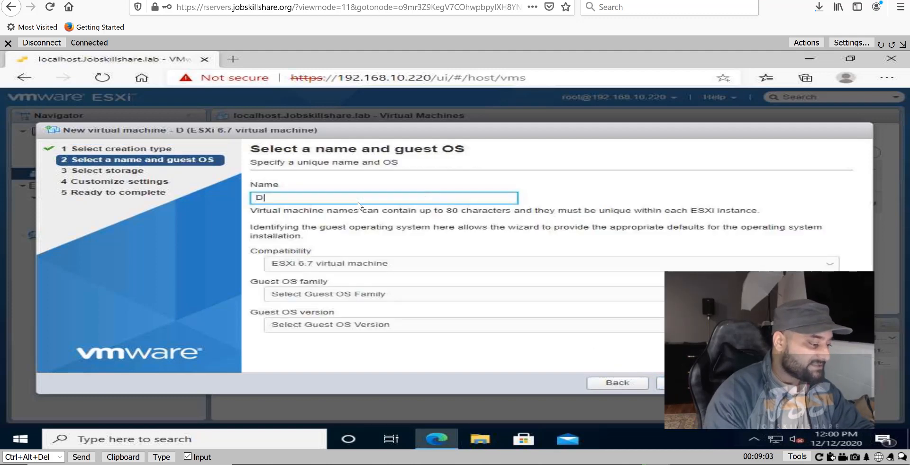
{"action": "left_click", "coordinate": [402, 183]}
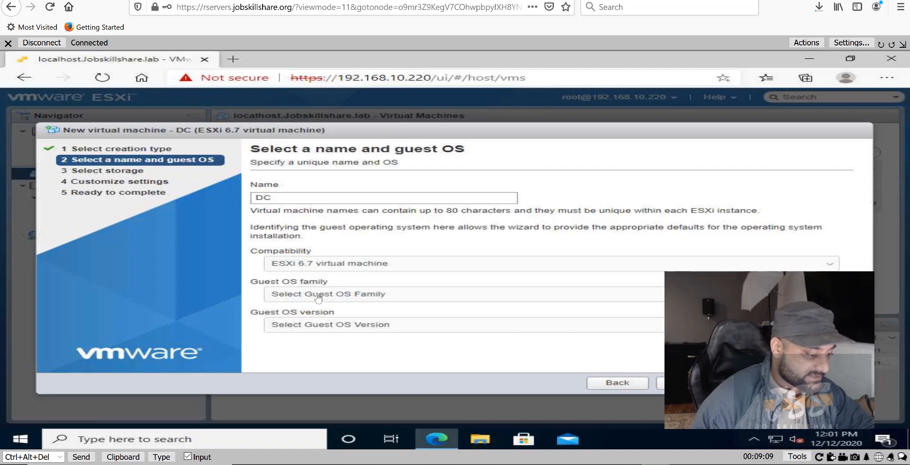
{"action": "left_click", "coordinate": [301, 295]}
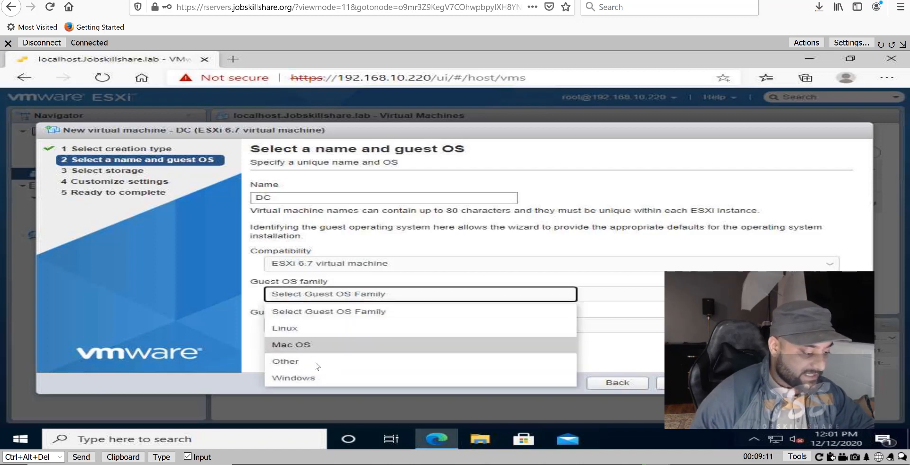
{"action": "left_click", "coordinate": [311, 379]}
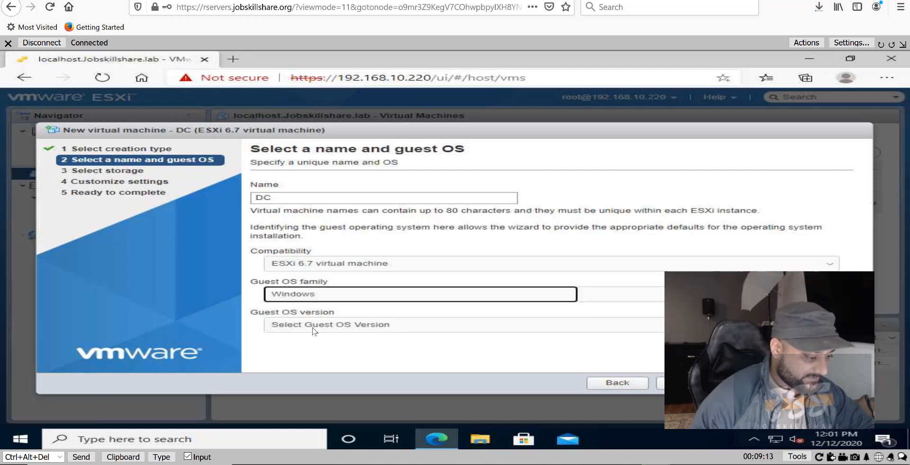
{"action": "left_click", "coordinate": [310, 327]}
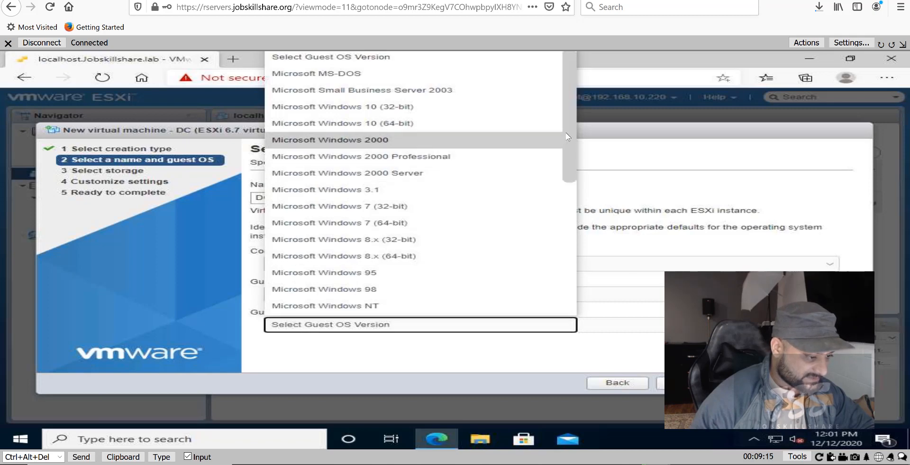
{"action": "left_click_drag", "start_coordinate": [565, 132], "coordinate": [565, 275]}
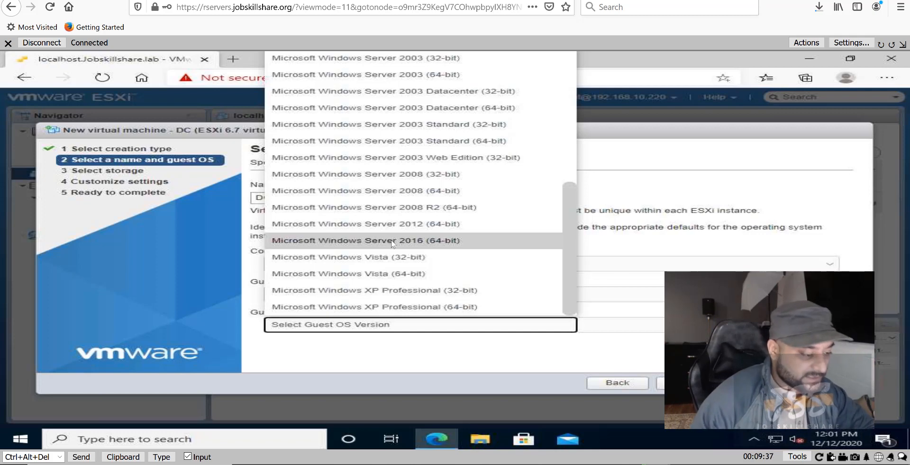
{"action": "left_click", "coordinate": [370, 242]}
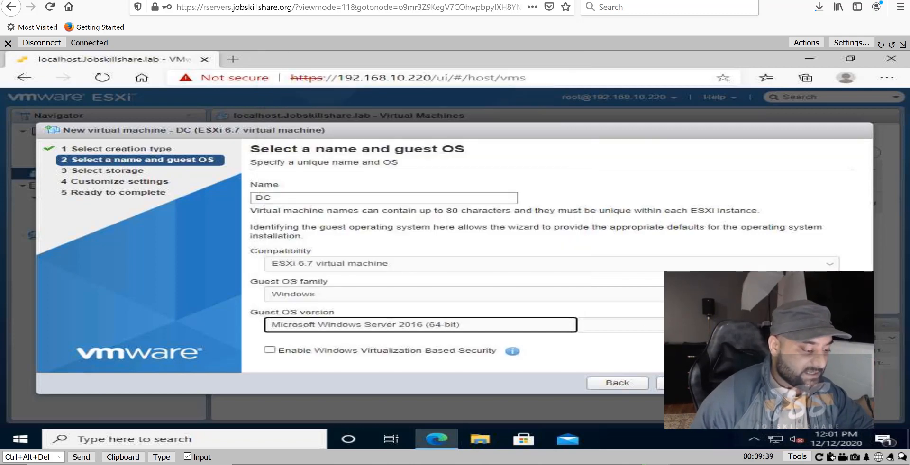
{"action": "left_click", "coordinate": [688, 383]}
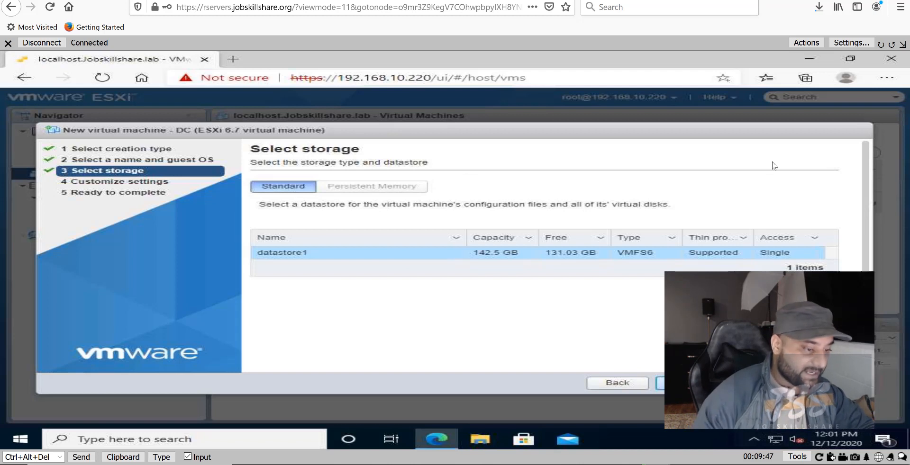
Bring up the remote viewer's display settings (Quality 90%, Scaling 100%, Frame rate Fast).
{"action": "left_click", "coordinate": [853, 43]}
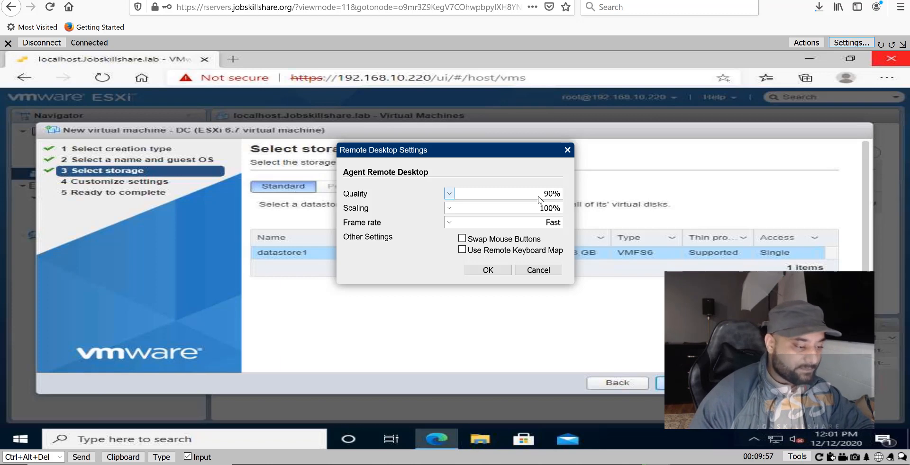
Lower the remote view to 60% quality and 62.5% scaling and apply.
{"action": "left_click", "coordinate": [539, 200]}
{"action": "left_click", "coordinate": [540, 254]}
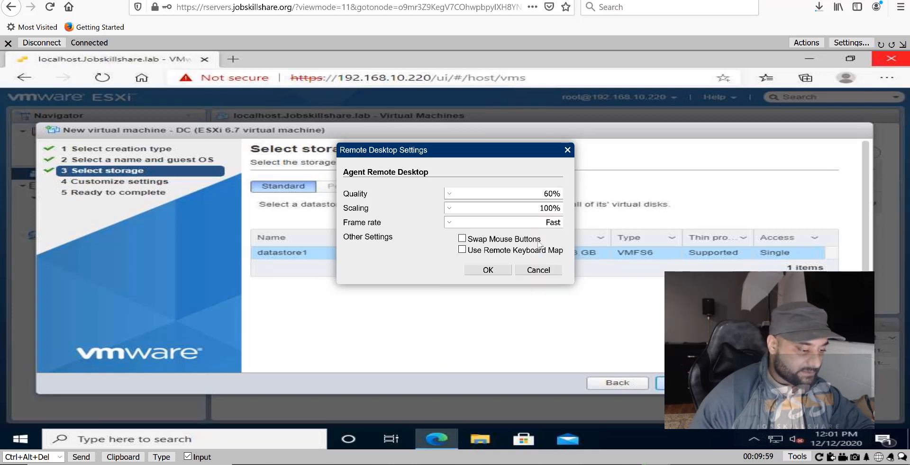
{"action": "left_click", "coordinate": [541, 209]}
{"action": "left_click", "coordinate": [541, 258]}
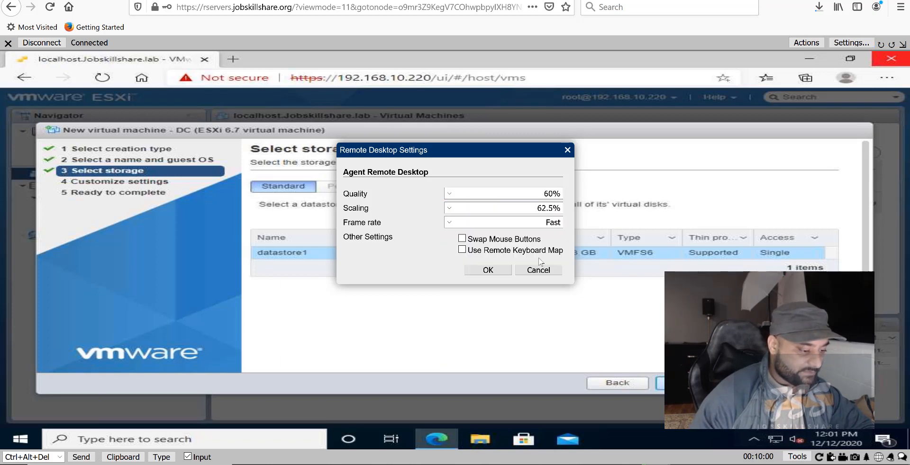
{"action": "left_click", "coordinate": [498, 270]}
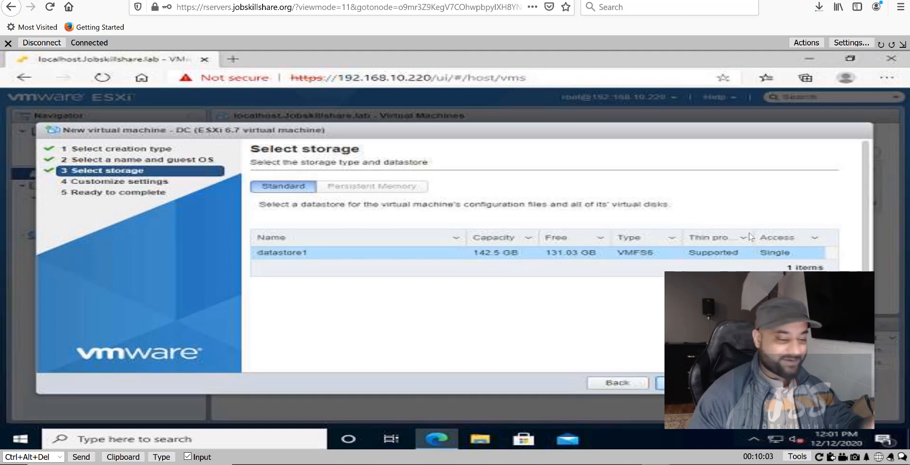
Restore 90% quality and 100% scaling, then advance the wizard to Customize settings.
{"action": "left_click", "coordinate": [838, 44]}
{"action": "left_click", "coordinate": [541, 193]}
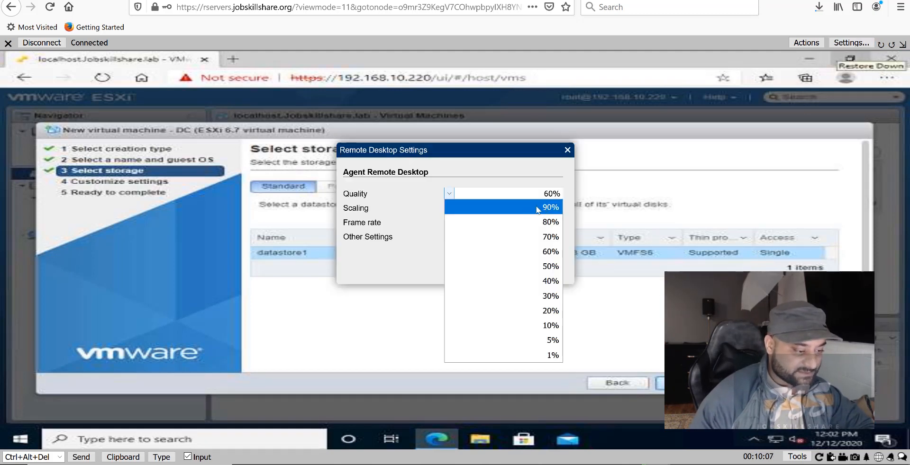
{"action": "left_click", "coordinate": [539, 210]}
{"action": "left_click", "coordinate": [550, 208]}
{"action": "left_click", "coordinate": [552, 224]}
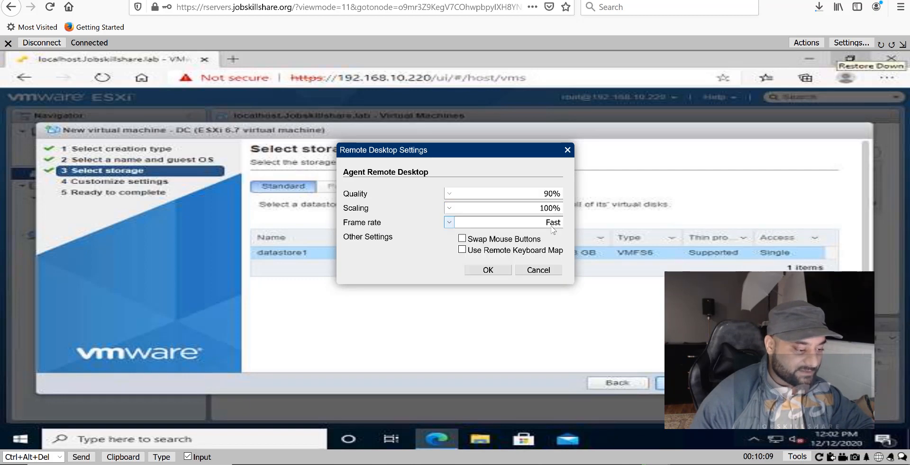
{"action": "left_click", "coordinate": [553, 232]}
{"action": "left_click", "coordinate": [488, 270]}
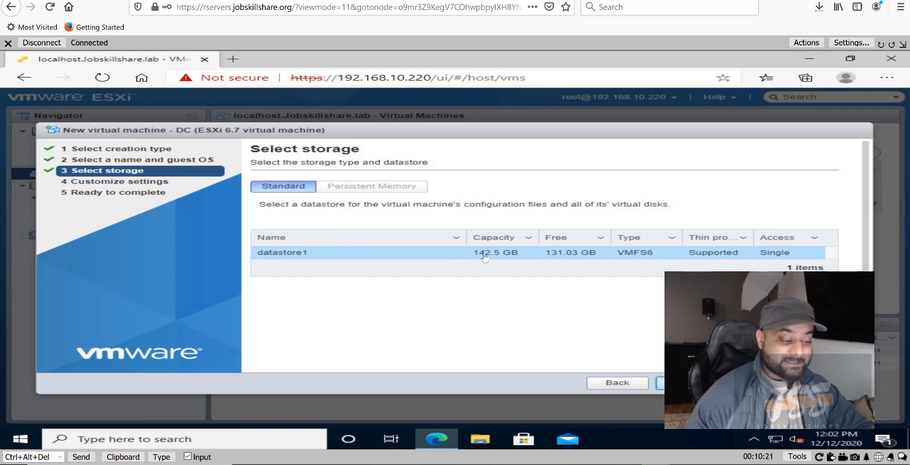
{"action": "left_click", "coordinate": [687, 383]}
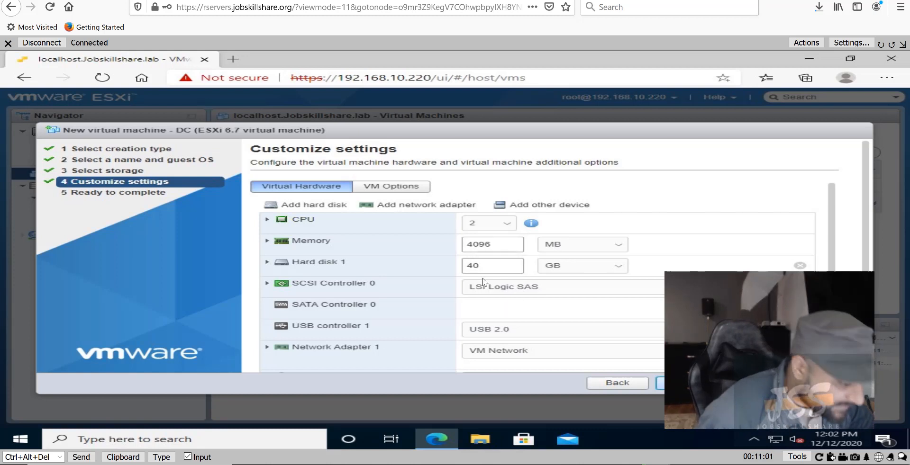
Expand Hard disk 1 and set Disk Provisioning to Thin provisioned.
{"action": "left_click", "coordinate": [267, 263]}
{"action": "left_click", "coordinate": [478, 327]}
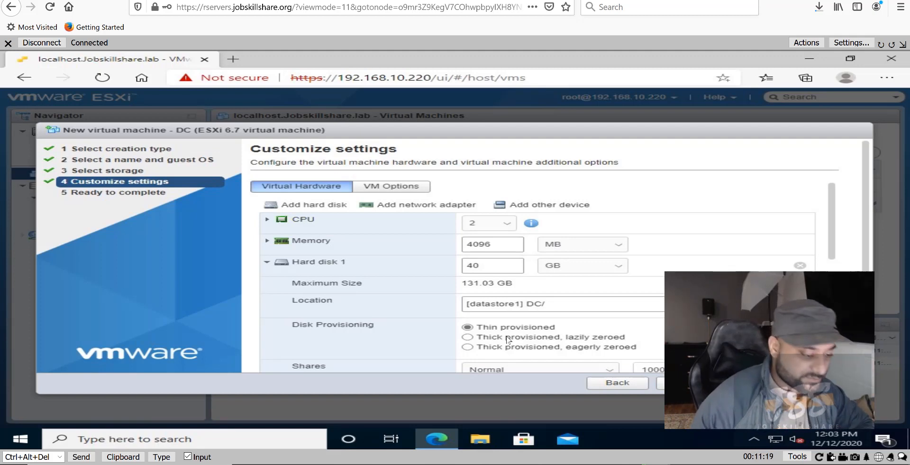
{"action": "scroll", "coordinate": [480, 319], "scroll_direction": "down", "scroll_amount": 2}
{"action": "scroll", "coordinate": [480, 318], "scroll_direction": "down", "scroll_amount": 2}
{"action": "scroll", "coordinate": [516, 236], "scroll_direction": "up", "scroll_amount": 2}
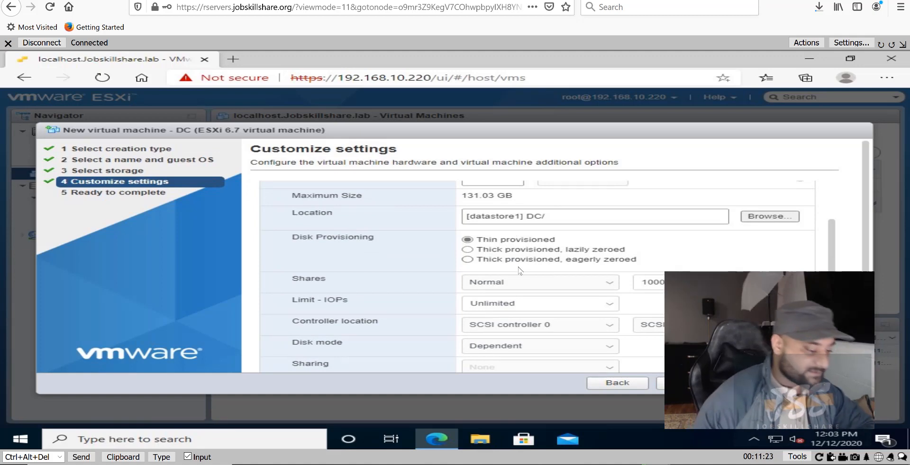
{"action": "scroll", "coordinate": [517, 269], "scroll_direction": "down", "scroll_amount": 6}
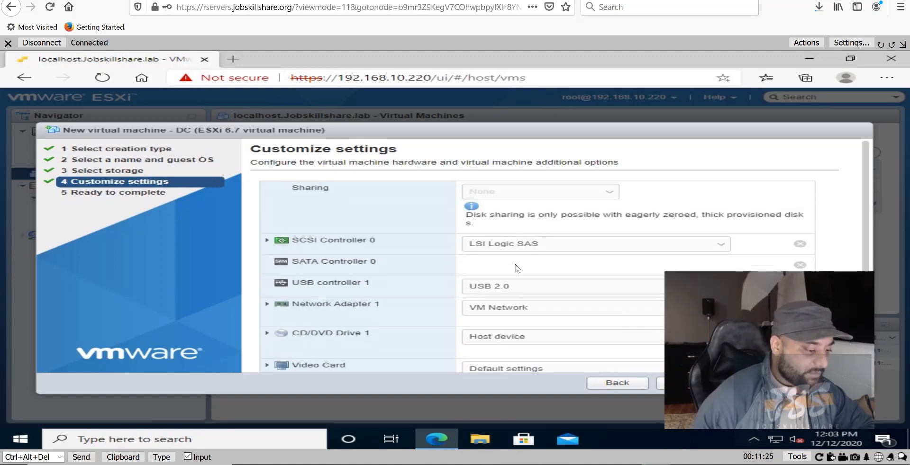
{"action": "scroll", "coordinate": [517, 267], "scroll_direction": "down", "scroll_amount": 1}
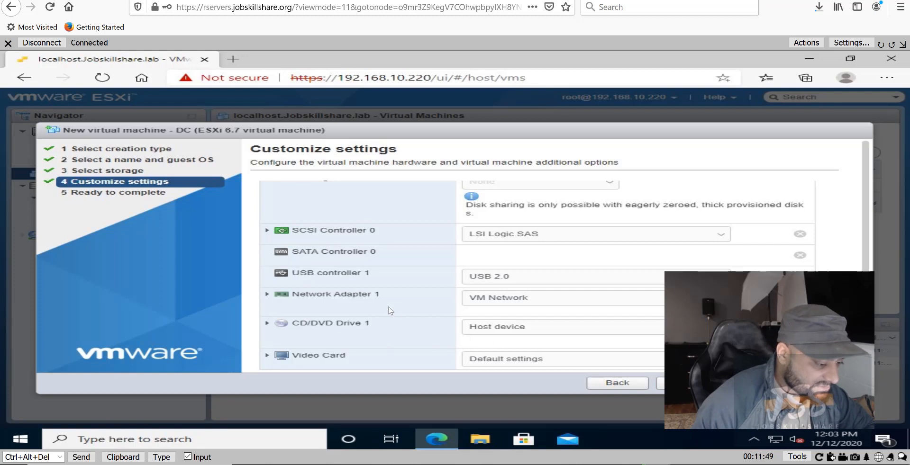
{"action": "left_click", "coordinate": [480, 327]}
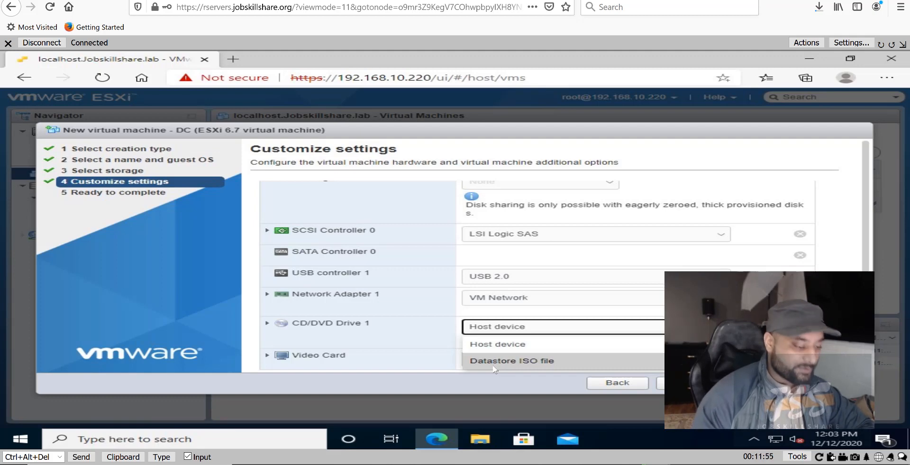
Attach the datastore1 Windows Server evaluation ISO to CD/DVD Drive 1.
{"action": "left_click", "coordinate": [495, 365]}
{"action": "left_click", "coordinate": [364, 184]}
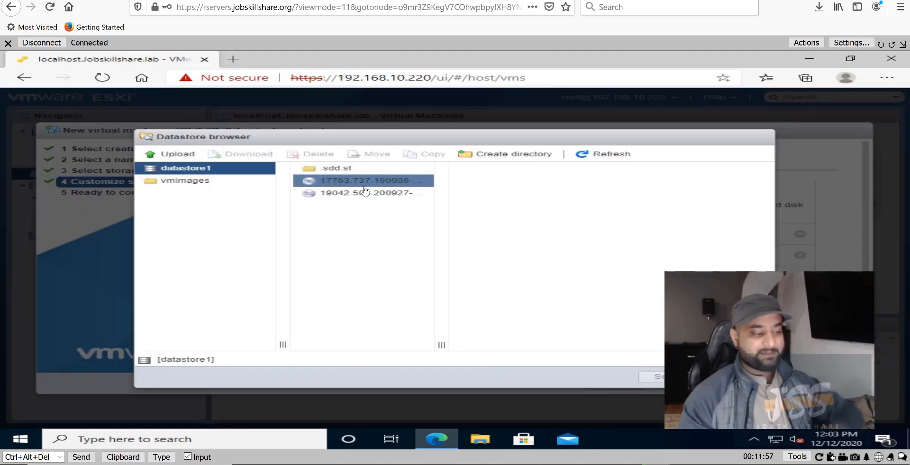
{"action": "left_click_drag", "start_coordinate": [456, 359], "coordinate": [505, 361]}
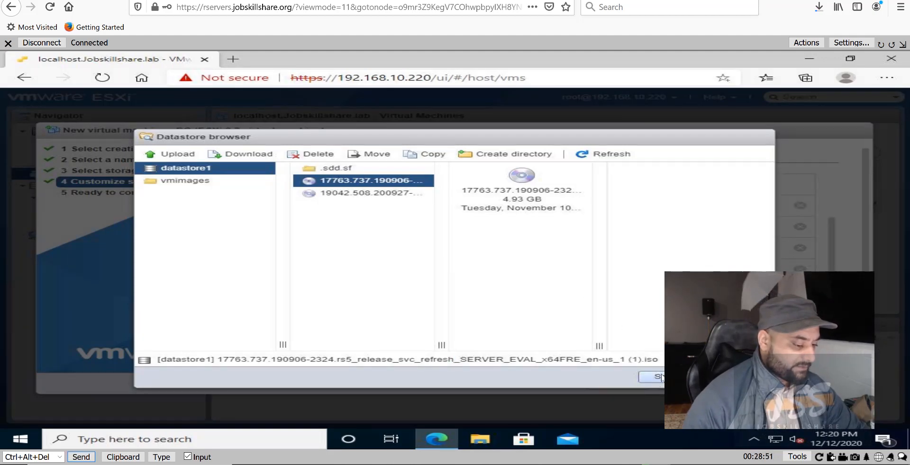
{"action": "left_click", "coordinate": [659, 378]}
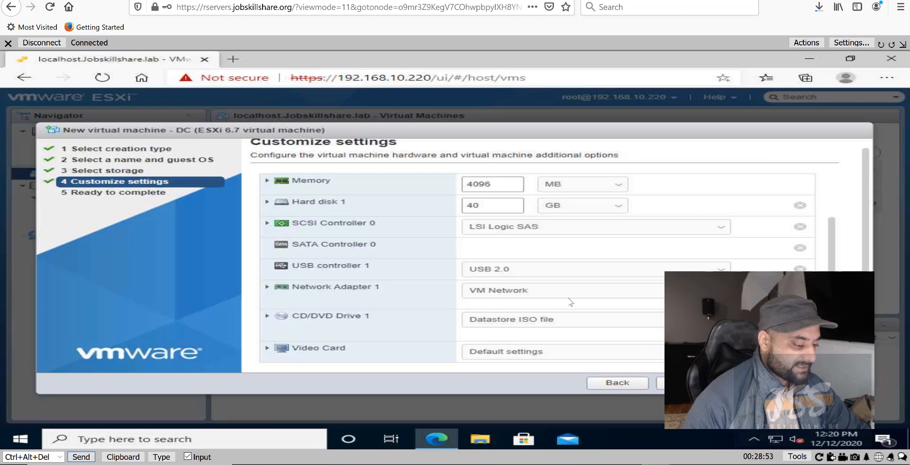
{"action": "scroll", "coordinate": [571, 303], "scroll_direction": "up", "scroll_amount": 3}
Review the DC summary (datastore1, Windows Server 2016 64-bit, 2 vCPUs, 4096 MB) and create the VM.
{"action": "left_click", "coordinate": [660, 383]}
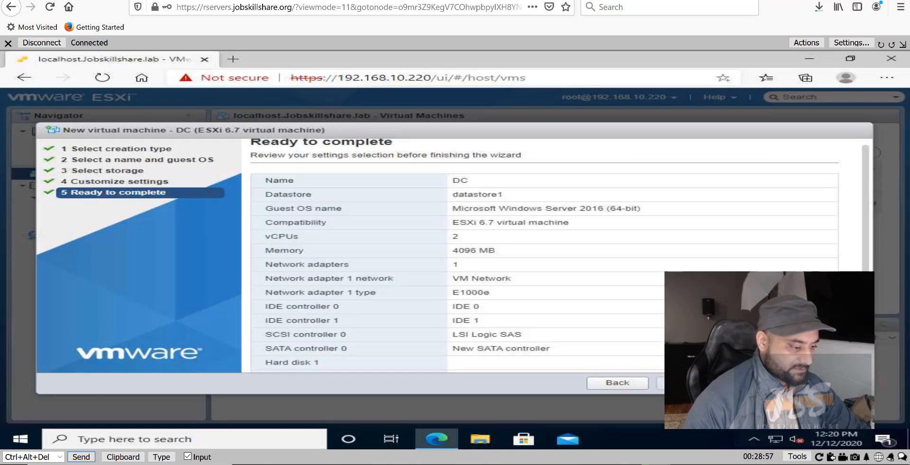
{"action": "left_click", "coordinate": [757, 383]}
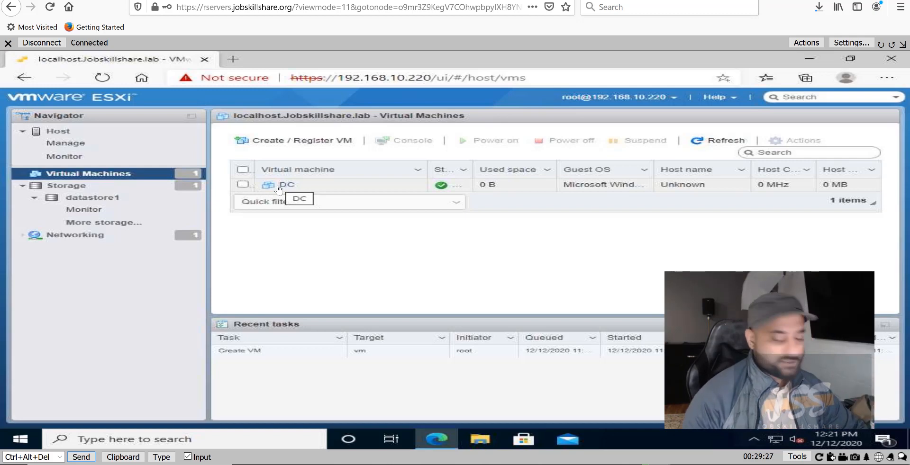
Power on the DC virtual machine and open its console in the browser.
{"action": "left_click", "coordinate": [278, 189]}
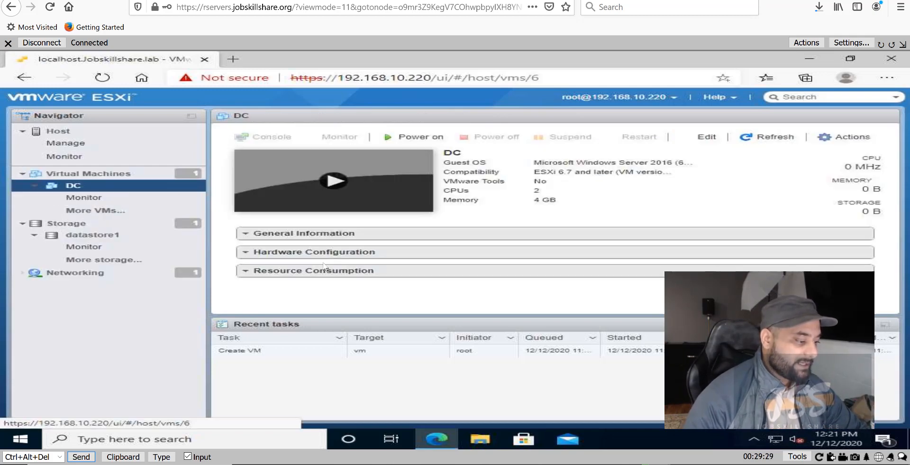
{"action": "left_click", "coordinate": [419, 137]}
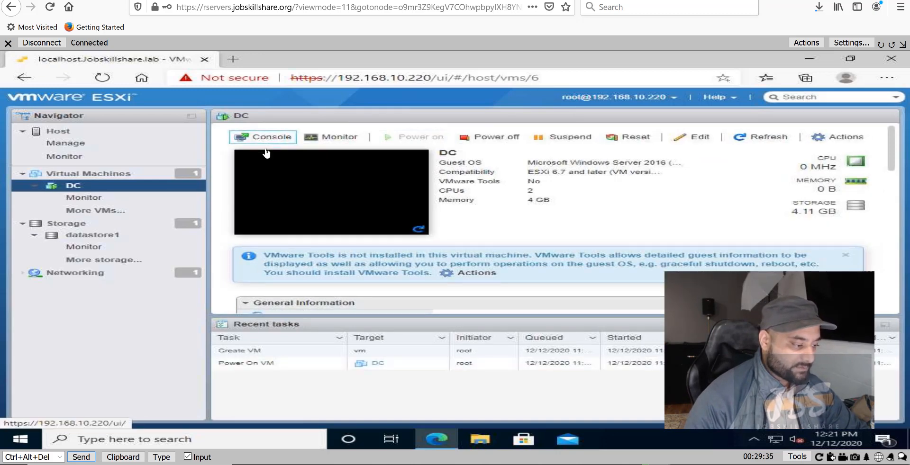
{"action": "left_click", "coordinate": [256, 138]}
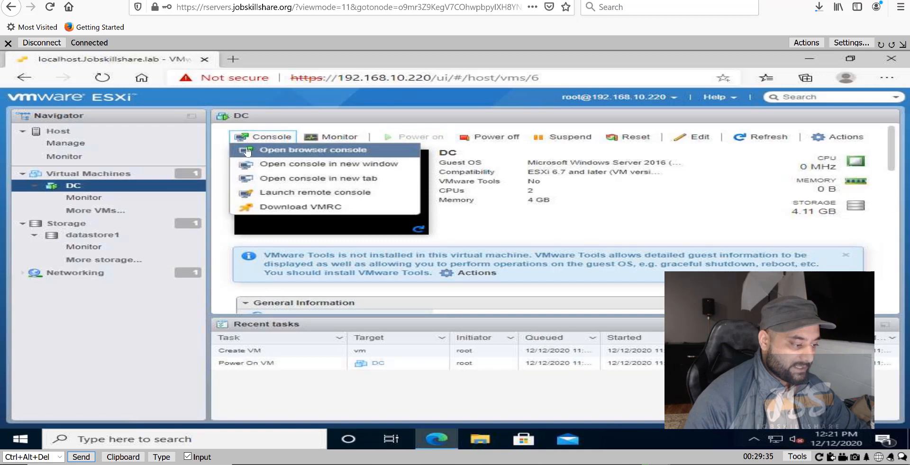
{"action": "left_click", "coordinate": [294, 151]}
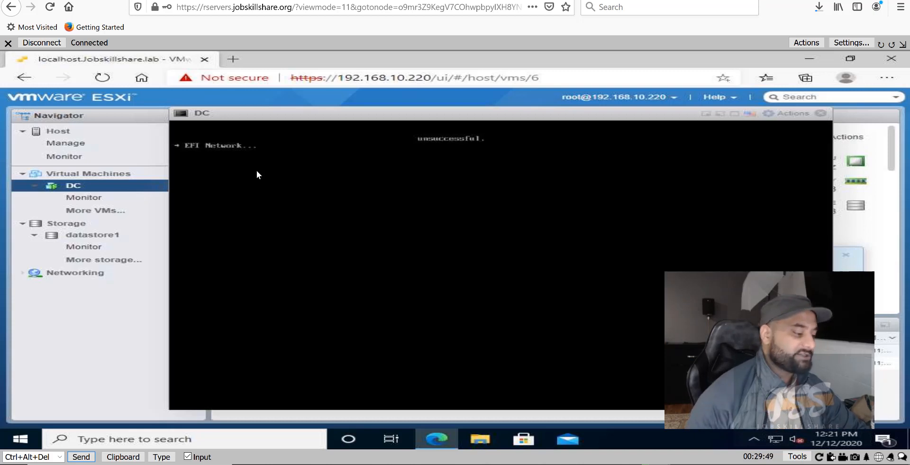
Reset the DC VM, confirming the reset, and reopen its browser console.
{"action": "left_click", "coordinate": [820, 114]}
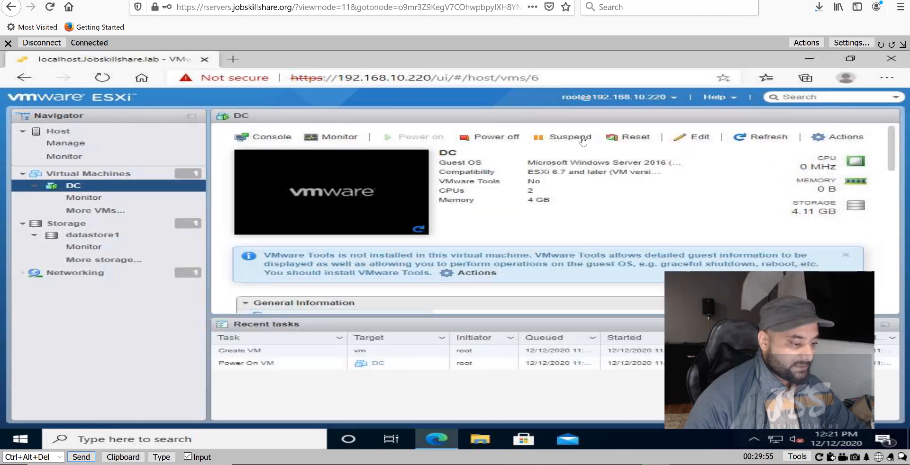
{"action": "left_click", "coordinate": [628, 137]}
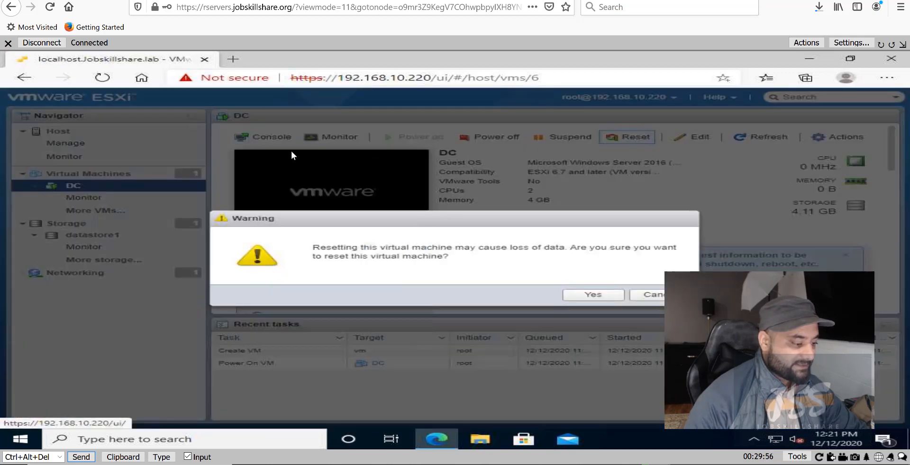
{"action": "left_click", "coordinate": [567, 294]}
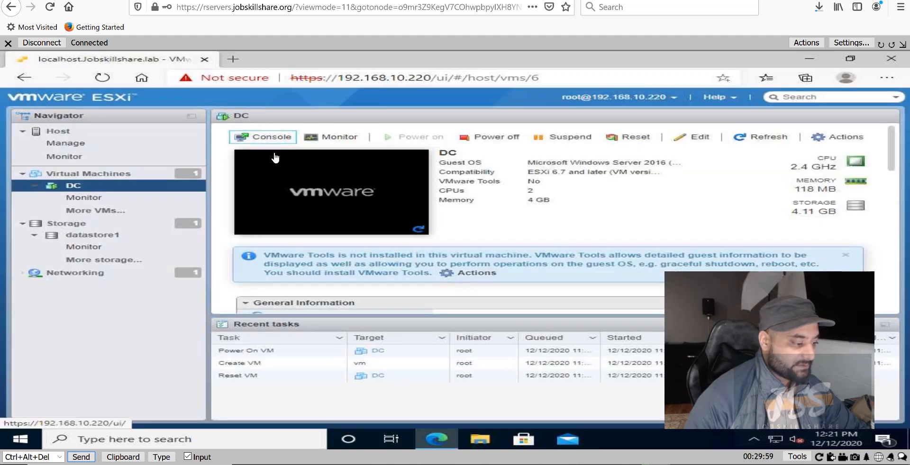
{"action": "left_click", "coordinate": [265, 137]}
{"action": "left_click", "coordinate": [308, 150]}
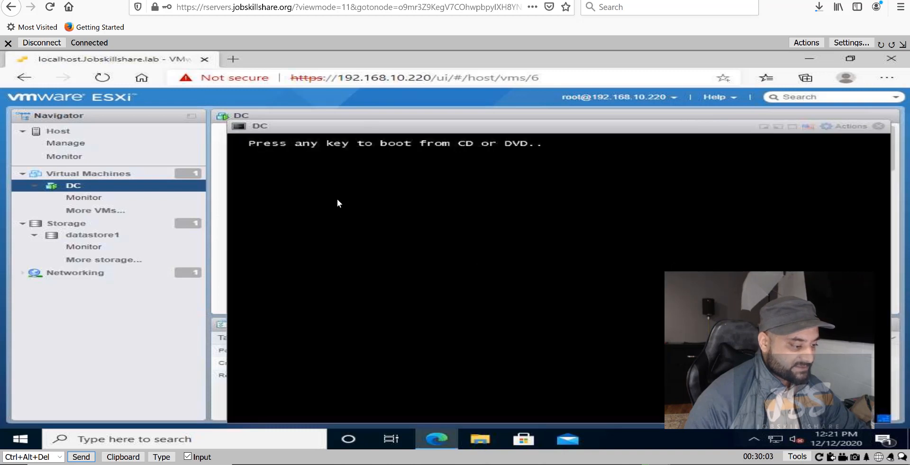
Press a key at the 'boot from CD or DVD' prompt to start the installation disc.
{"action": "key", "text": "Return"}
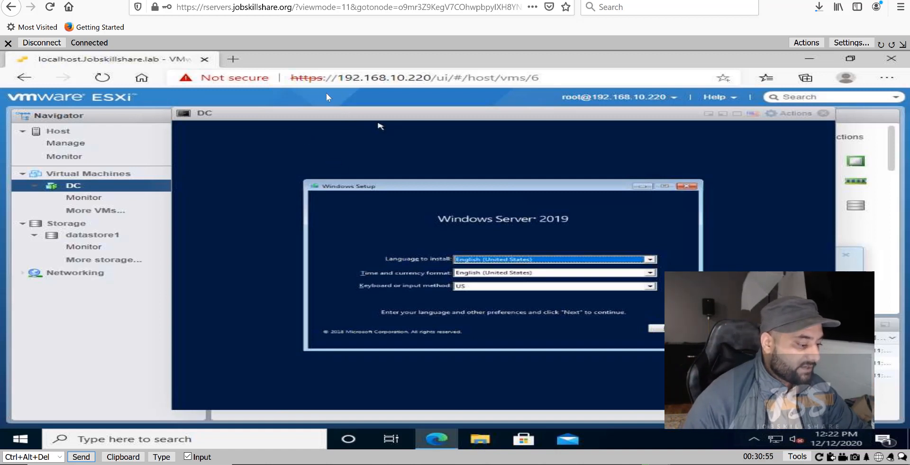
Fit the console view, keep English (United States) with US keyboard, and begin Install now.
{"action": "left_click", "coordinate": [902, 44]}
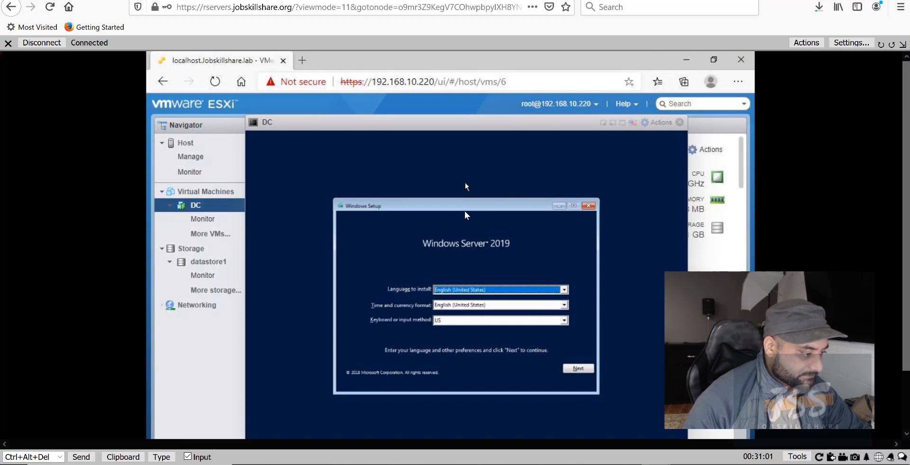
{"action": "left_click", "coordinate": [582, 368]}
{"action": "left_click", "coordinate": [476, 304]}
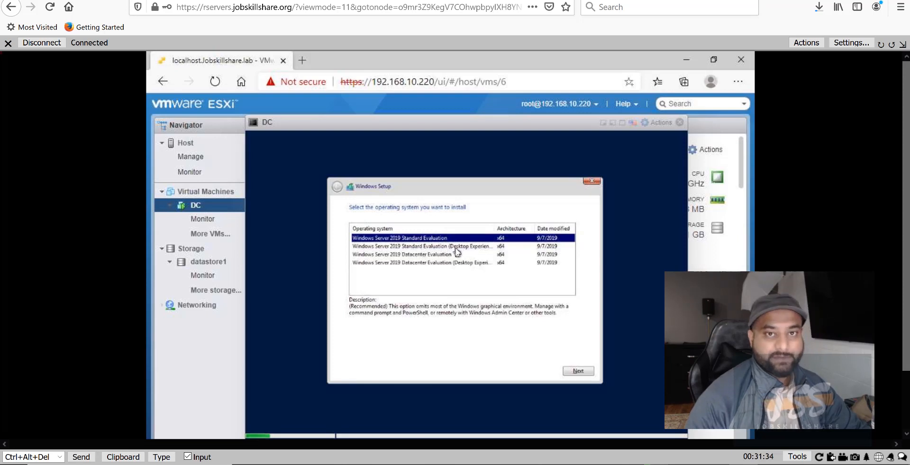
Choose Windows Server 2019 Datacenter Evaluation (Desktop Experience) and accept the license terms.
{"action": "left_click", "coordinate": [436, 263]}
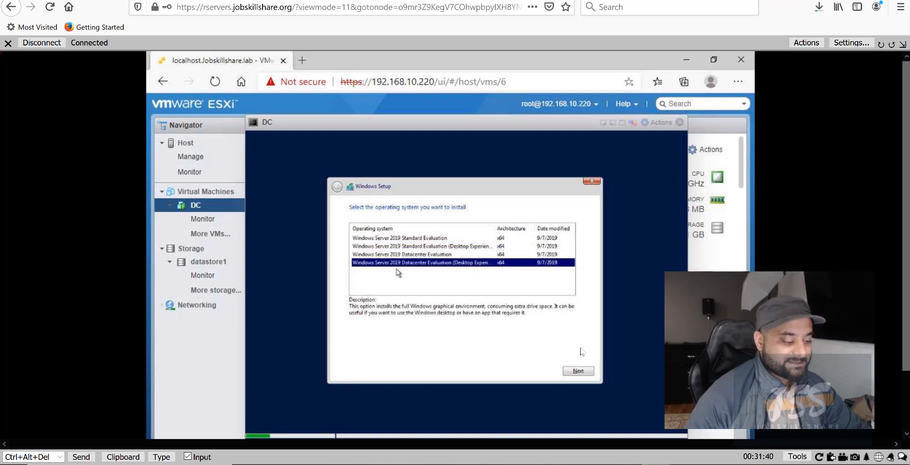
{"action": "left_click", "coordinate": [568, 372]}
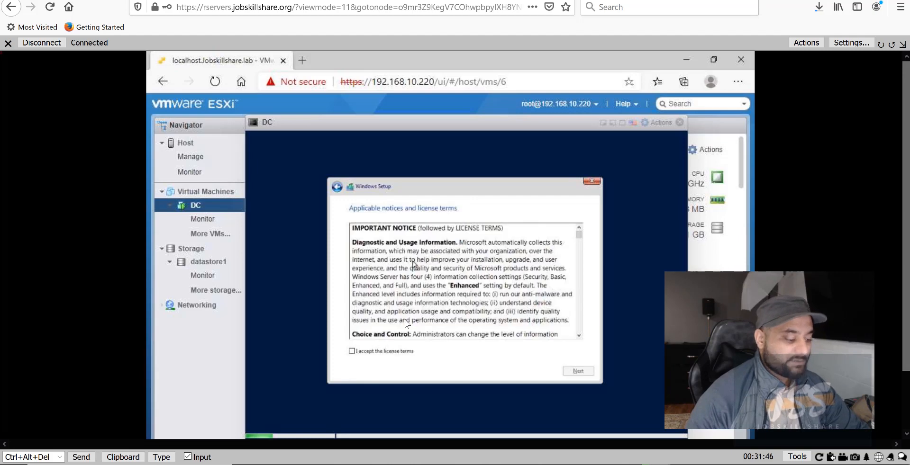
{"action": "left_click", "coordinate": [358, 352]}
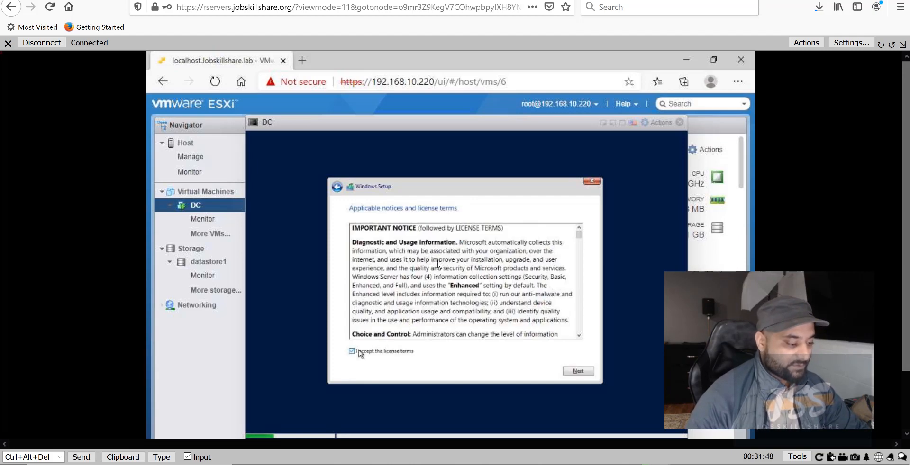
{"action": "left_click", "coordinate": [578, 371]}
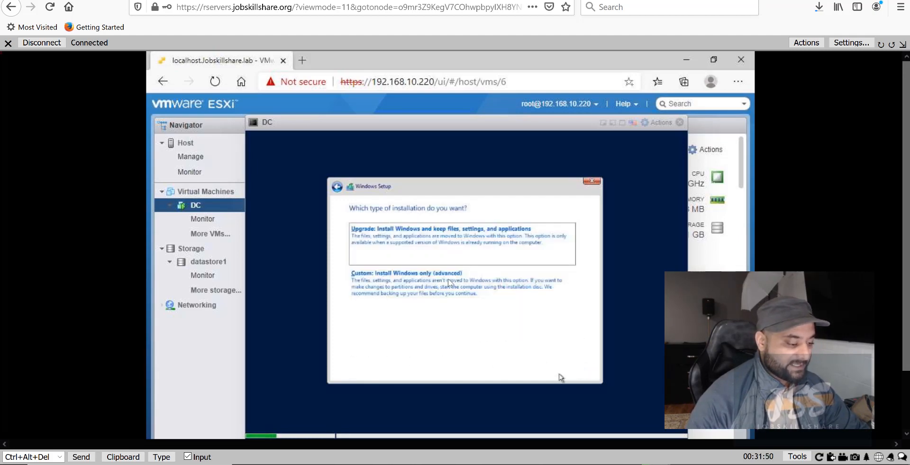
Choose Custom install and install Windows onto the 40 GB unallocated Drive 0.
{"action": "left_click", "coordinate": [378, 290]}
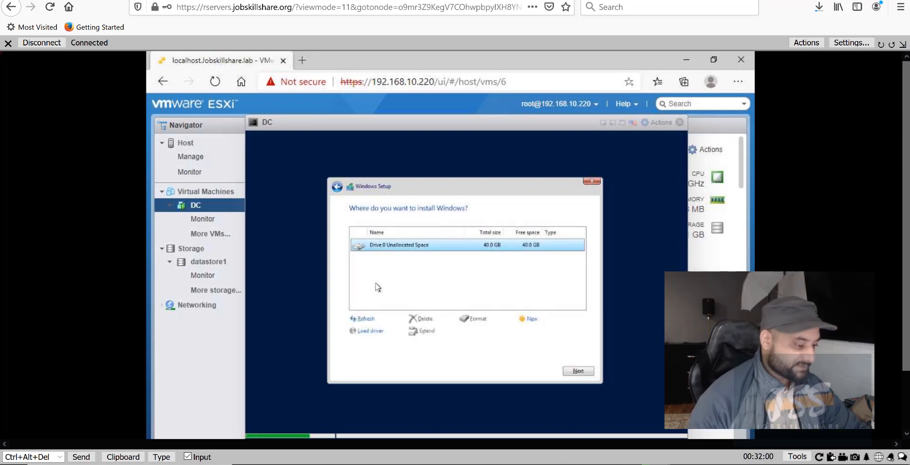
{"action": "left_click", "coordinate": [573, 373]}
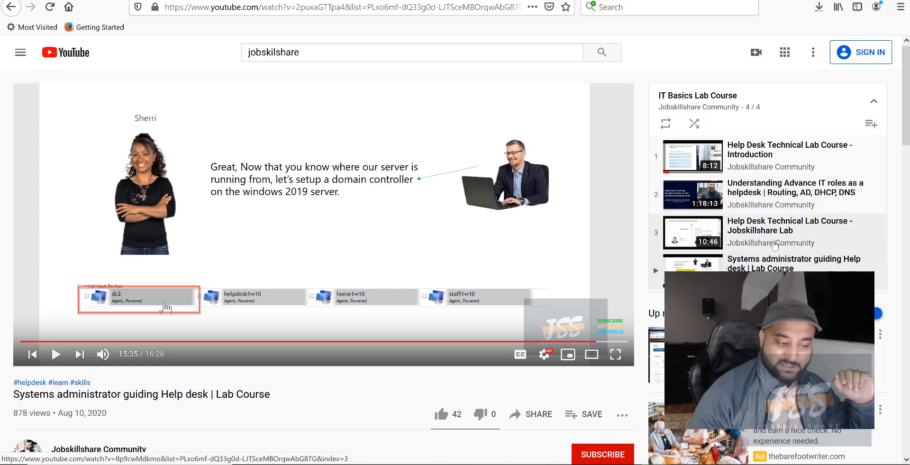
Play the 'Understanding Advance IT roles as a helpdesk' video from the YouTube playlist.
{"action": "left_click", "coordinate": [737, 203]}
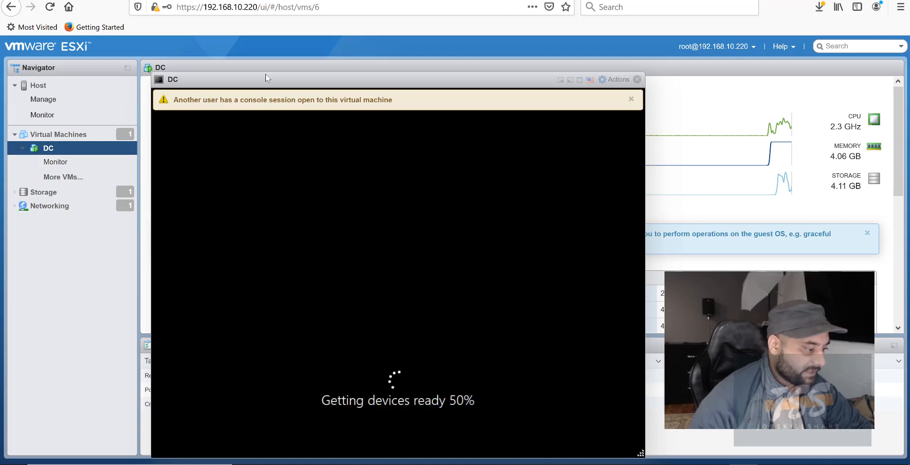
Move the DC console window aside and dismiss the shared console session warning.
{"action": "left_click_drag", "start_coordinate": [323, 81], "coordinate": [472, 68]}
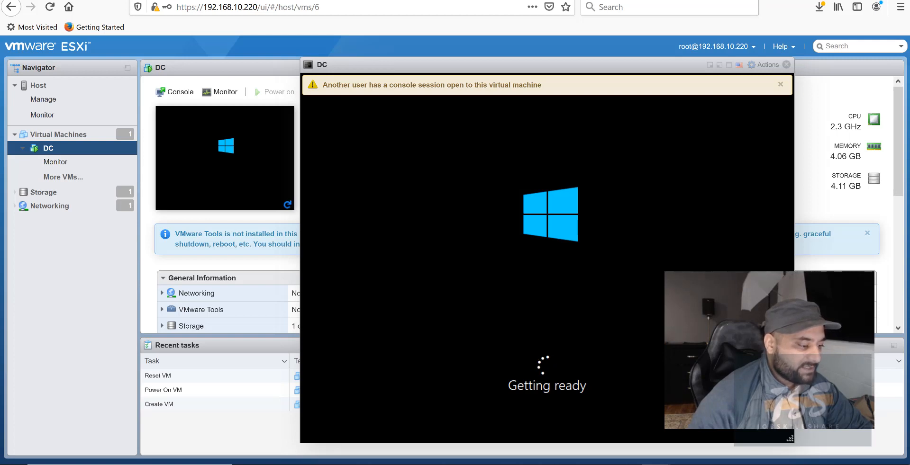
{"action": "left_click", "coordinate": [781, 84]}
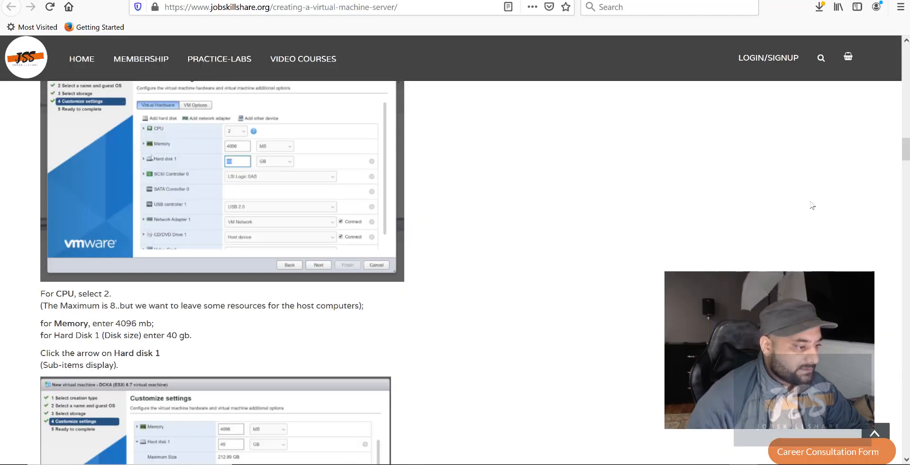
Scroll the JobSkillShare tutorial to its Customize settings screenshot, then switch tabs back toward the DC console.
{"action": "scroll", "coordinate": [463, 119], "scroll_direction": "up", "scroll_amount": 3}
{"action": "scroll", "coordinate": [463, 127], "scroll_direction": "up", "scroll_amount": 5}
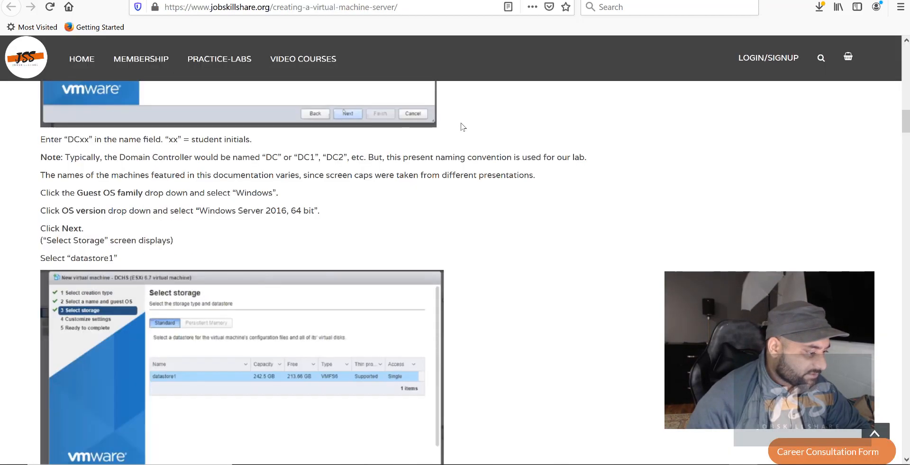
{"action": "scroll", "coordinate": [462, 127], "scroll_direction": "down", "scroll_amount": 12}
{"action": "scroll", "coordinate": [462, 127], "scroll_direction": "down", "scroll_amount": 20}
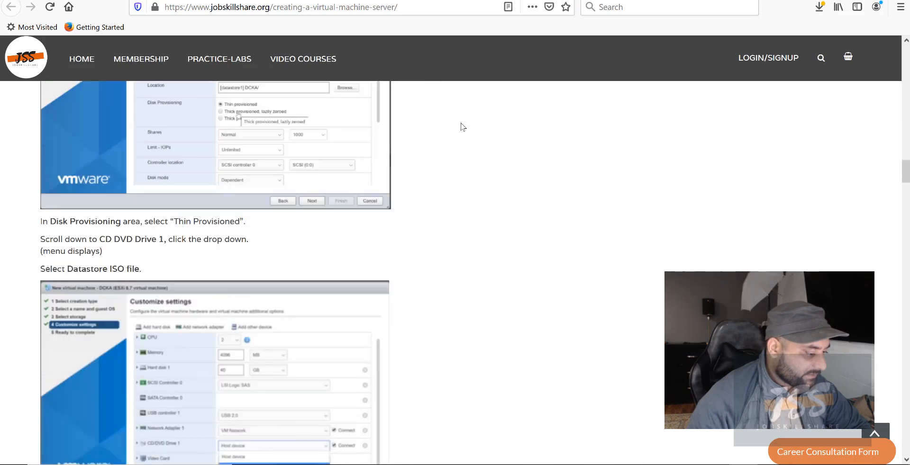
{"action": "scroll", "coordinate": [463, 127], "scroll_direction": "down", "scroll_amount": 20}
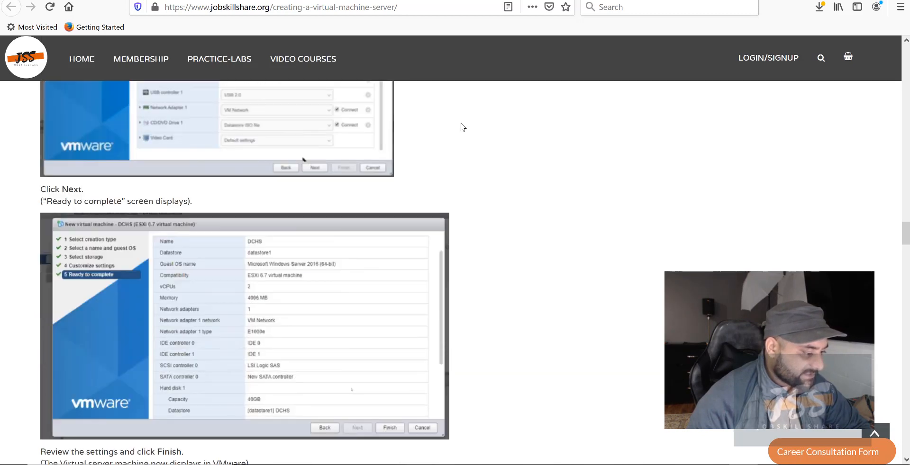
{"action": "scroll", "coordinate": [461, 123], "scroll_direction": "down", "scroll_amount": 7}
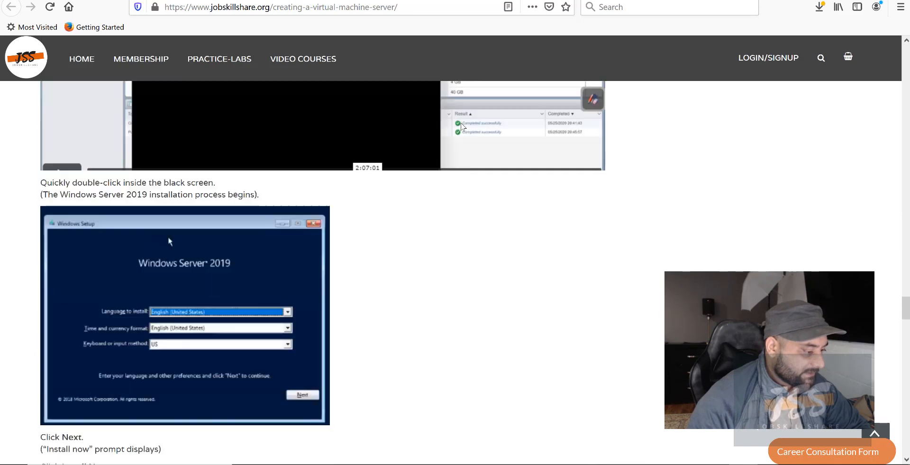
{"action": "scroll", "coordinate": [461, 123], "scroll_direction": "up", "scroll_amount": 4}
{"action": "scroll", "coordinate": [382, 123], "scroll_direction": "down", "scroll_amount": 6}
{"action": "scroll", "coordinate": [211, 218], "scroll_direction": "down", "scroll_amount": 20}
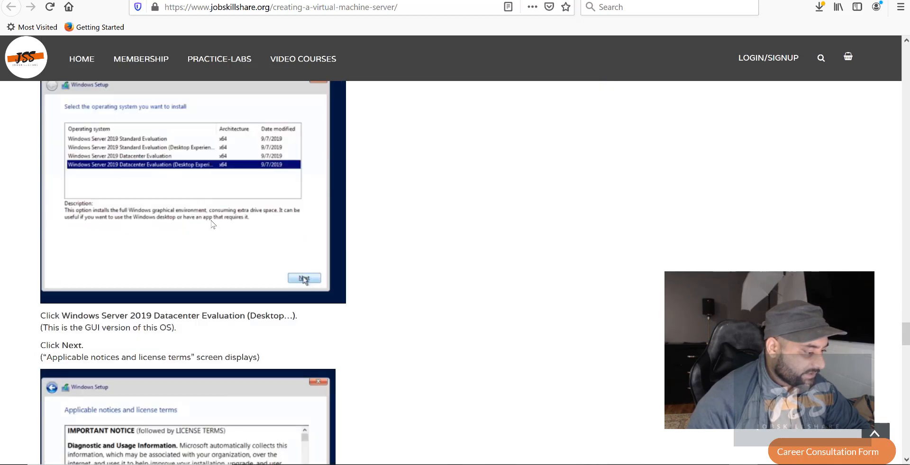
{"action": "scroll", "coordinate": [211, 225], "scroll_direction": "down", "scroll_amount": 10}
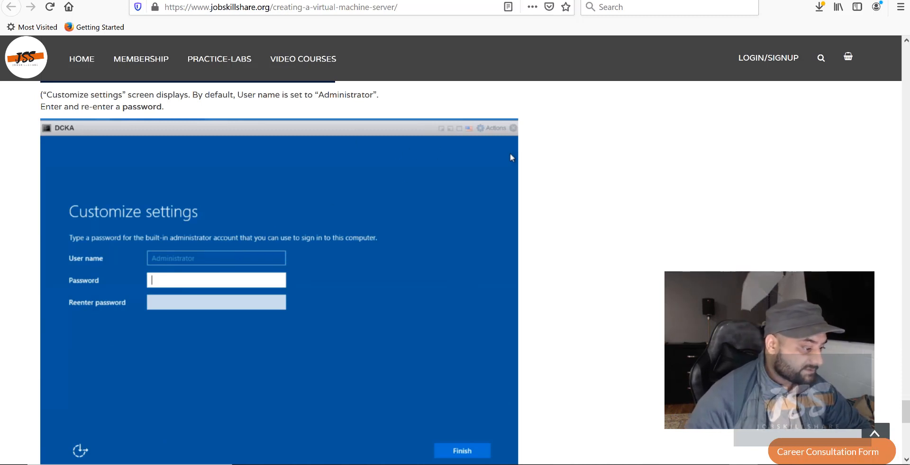
{"action": "key", "text": "ctrl+Tab"}
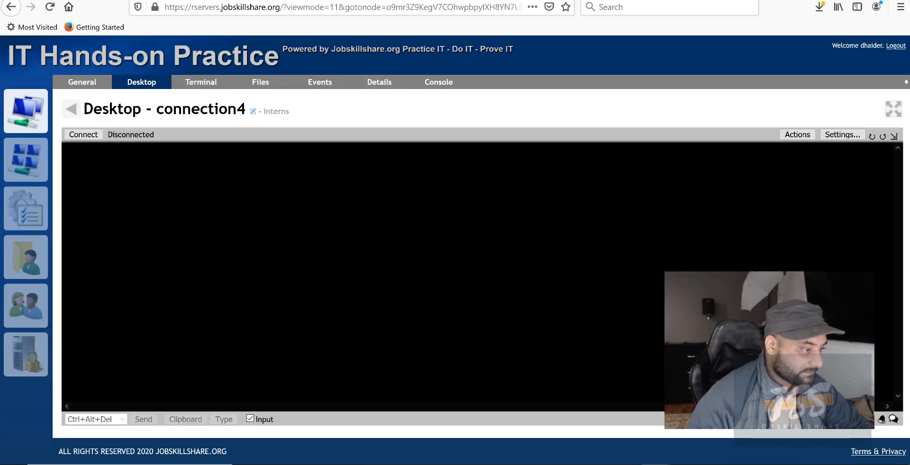
{"action": "key", "text": "ctrl+shift+Tab"}
{"action": "key", "text": "ctrl+shift+Tab"}
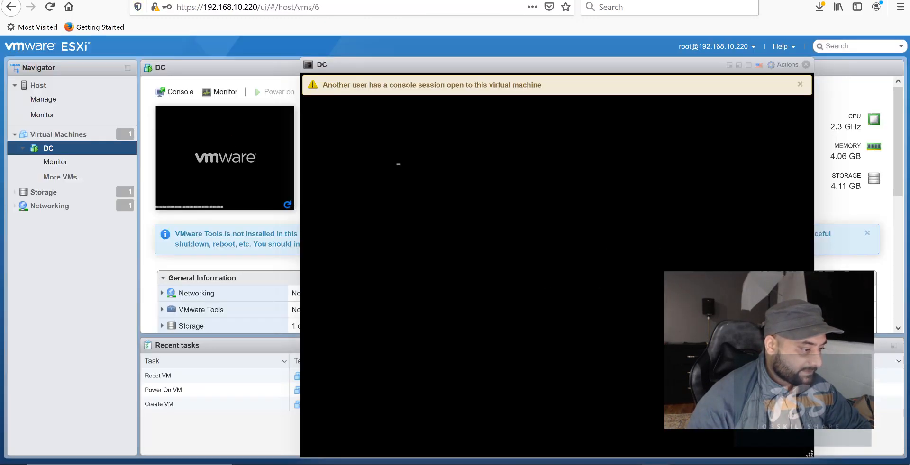
Dismiss the console warning, then enter and confirm the Administrator password to finish setup.
{"action": "left_click", "coordinate": [800, 84]}
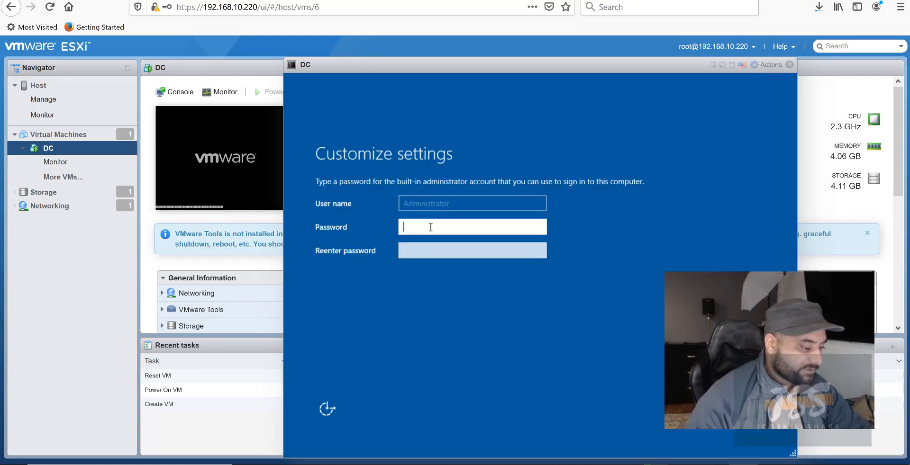
{"action": "type", "text": "****"}
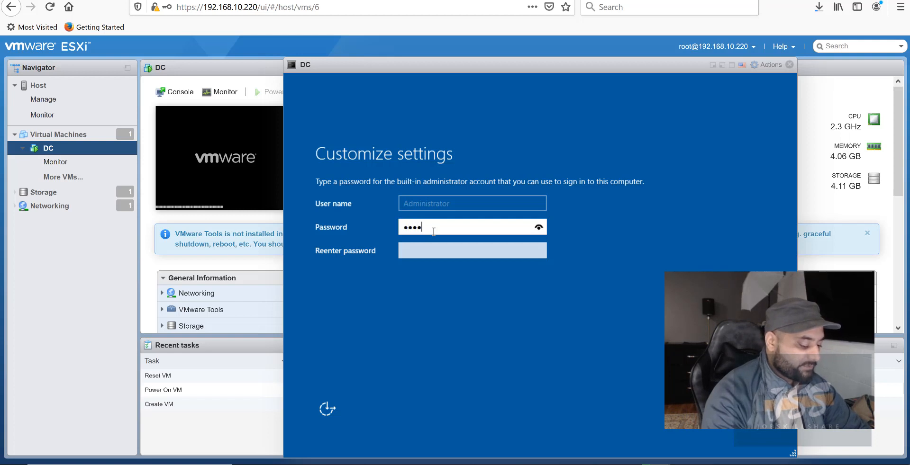
{"action": "type", "text": "****"}
{"action": "key", "text": "Tab"}
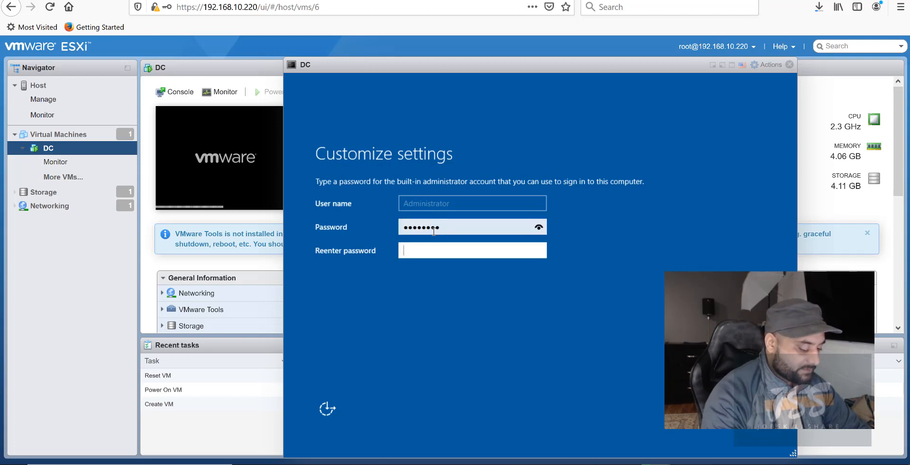
{"action": "type", "text": "••••••••"}
{"action": "key", "text": "Return"}
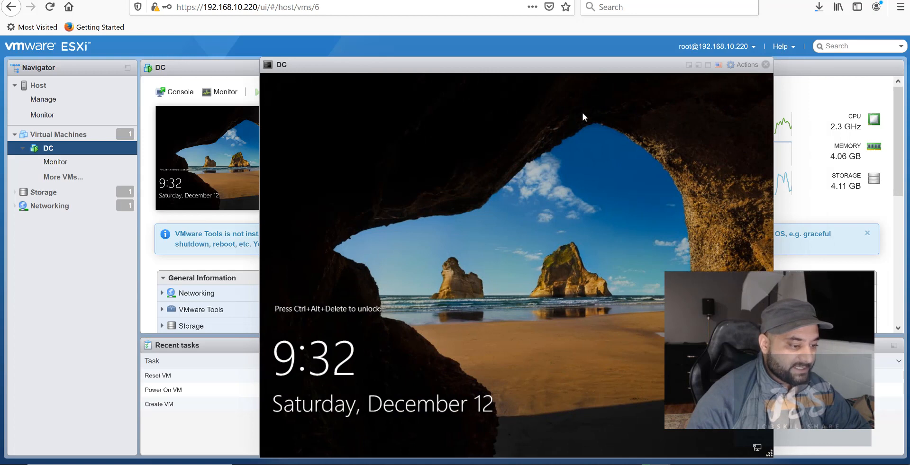
Send Ctrl-Alt-Delete to DC and sign in with the Administrator password.
{"action": "left_click", "coordinate": [746, 65]}
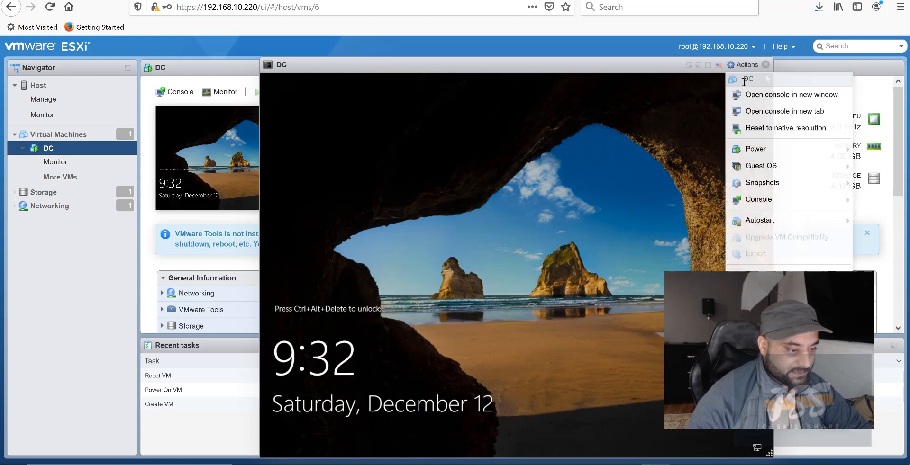
{"action": "mouse_move", "coordinate": [761, 165]}
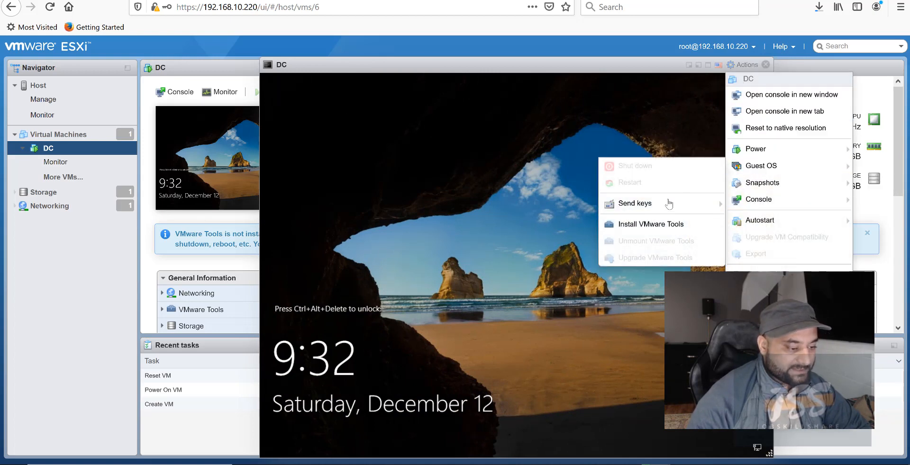
{"action": "mouse_move", "coordinate": [660, 207]}
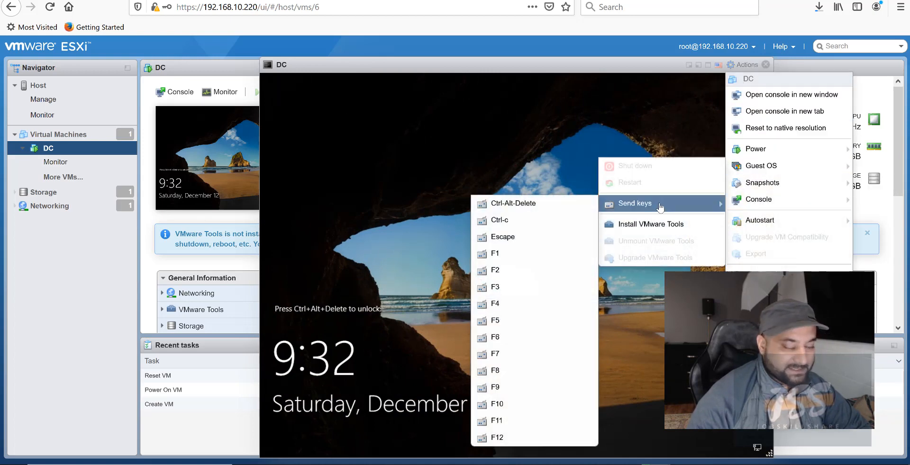
{"action": "left_click", "coordinate": [575, 207]}
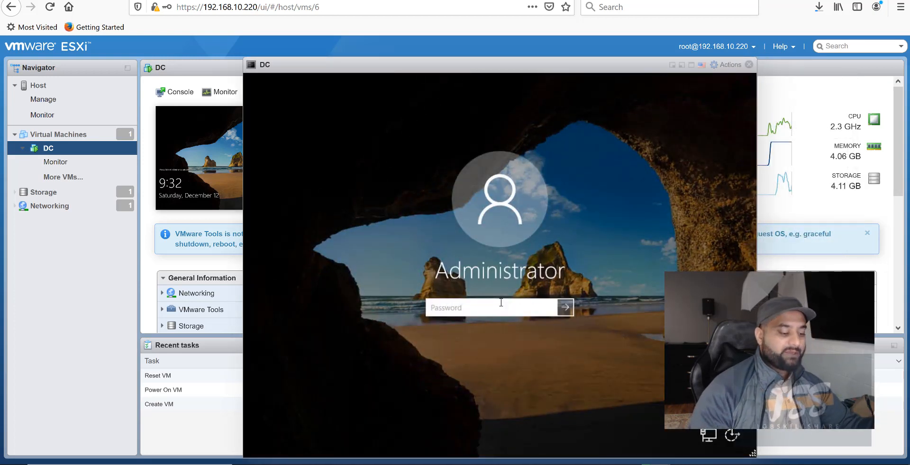
{"action": "type", "text": "P@ssw0rd"}
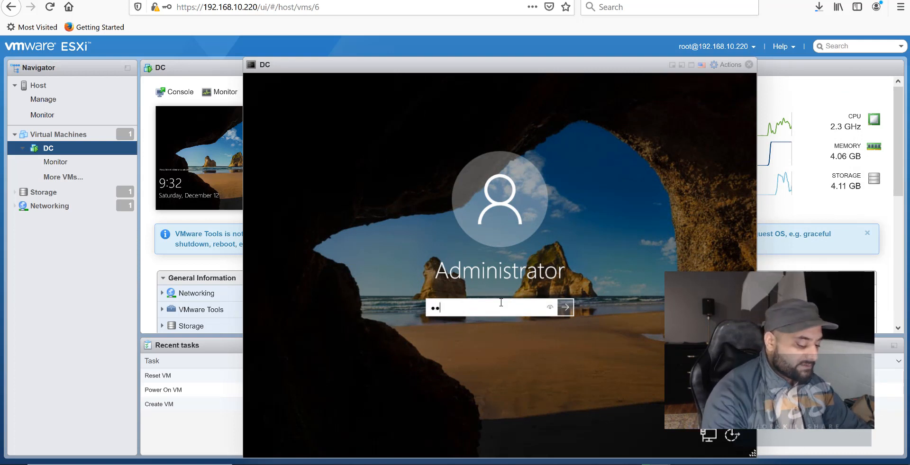
{"action": "key", "text": "Return"}
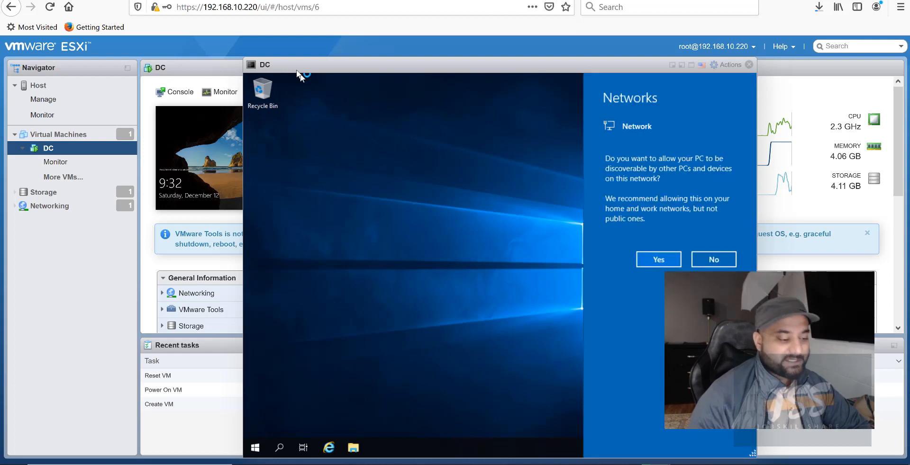
Answer Yes to network discoverability and dismiss the Windows Admin Center pop-up.
{"action": "left_click", "coordinate": [661, 265]}
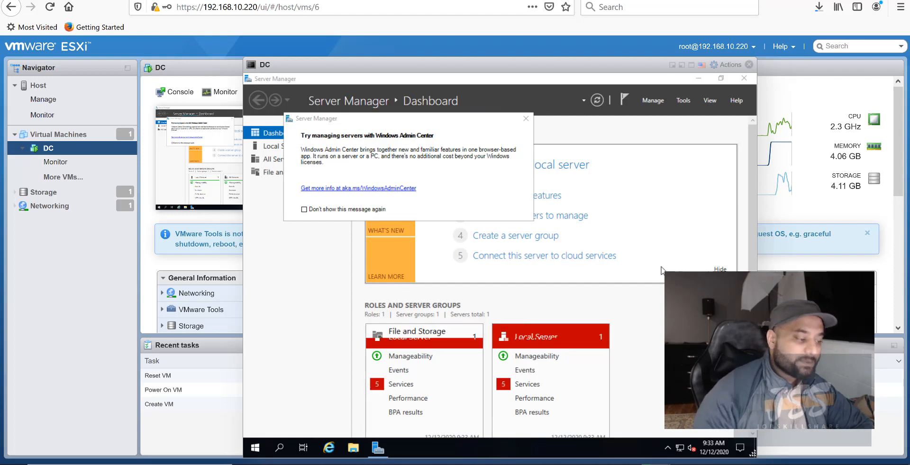
{"action": "left_click", "coordinate": [525, 118]}
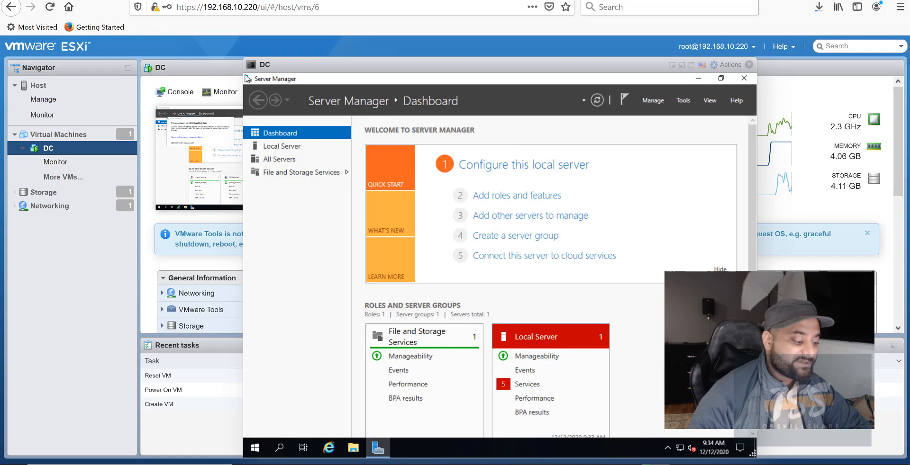
Rename the computer from WIN-GBO6AN9DQ7R to DC in About settings and restart now.
{"action": "right_click", "coordinate": [255, 448]}
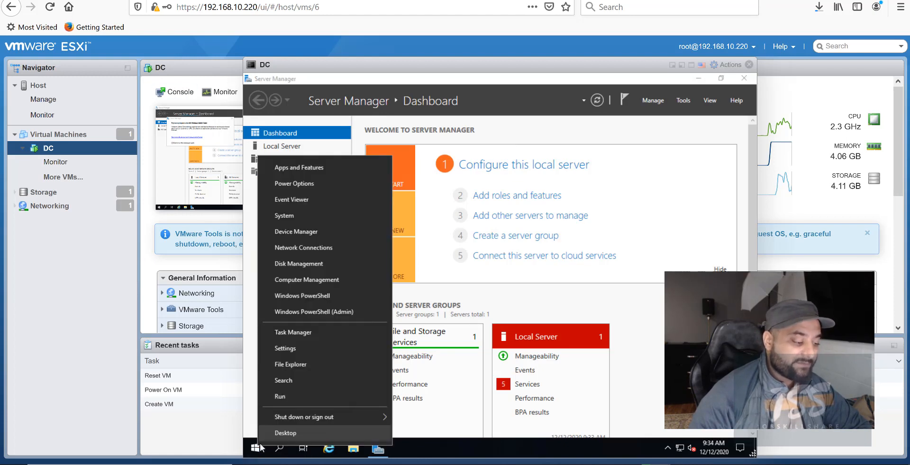
{"action": "left_click", "coordinate": [291, 215]}
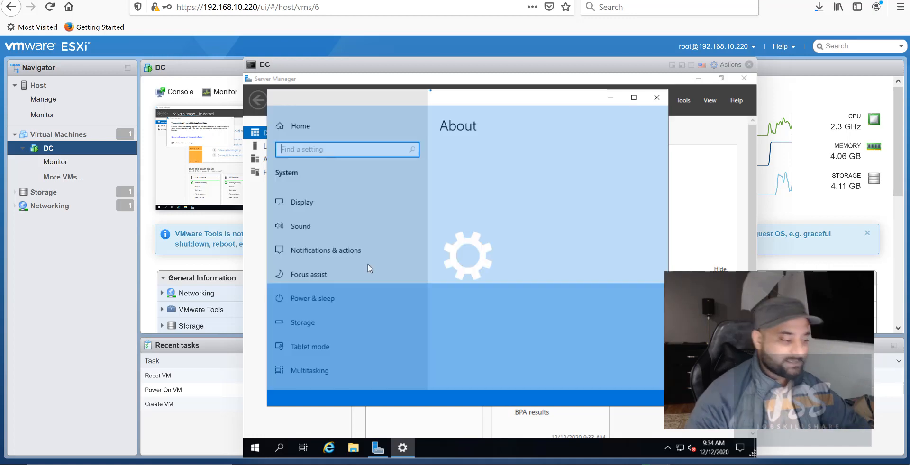
{"action": "scroll", "coordinate": [495, 286], "scroll_direction": "down", "scroll_amount": 3}
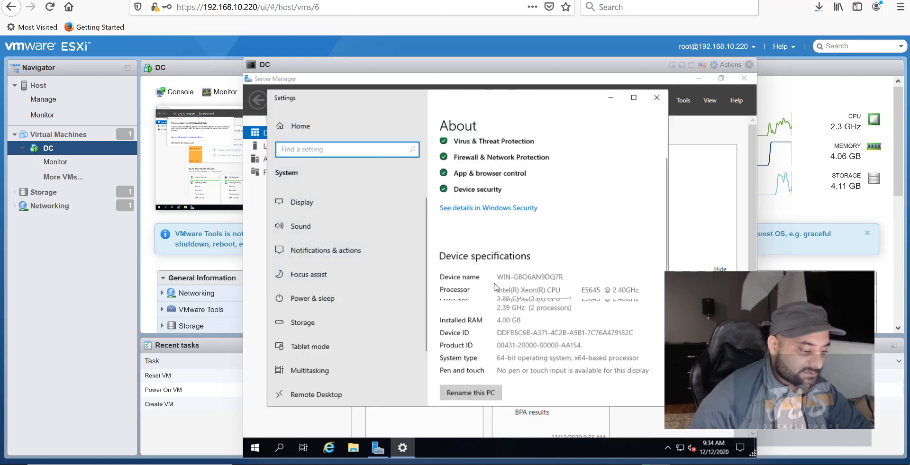
{"action": "left_click_drag", "start_coordinate": [504, 256], "coordinate": [561, 255]}
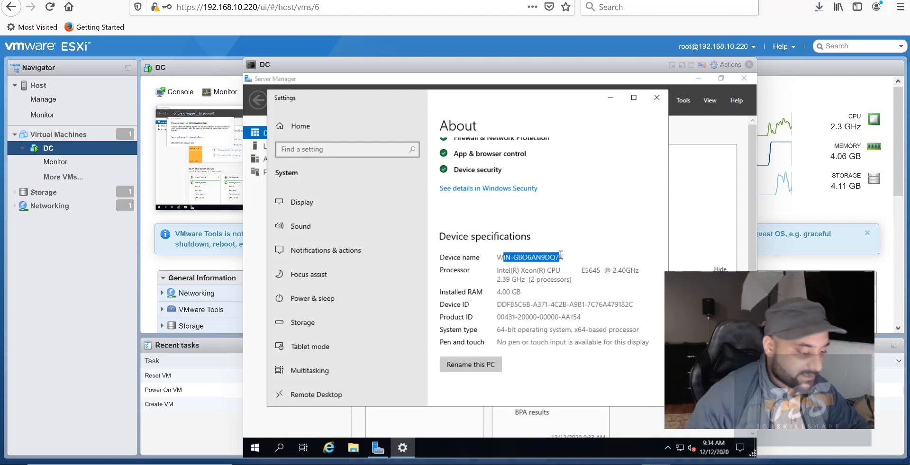
{"action": "left_click", "coordinate": [490, 372]}
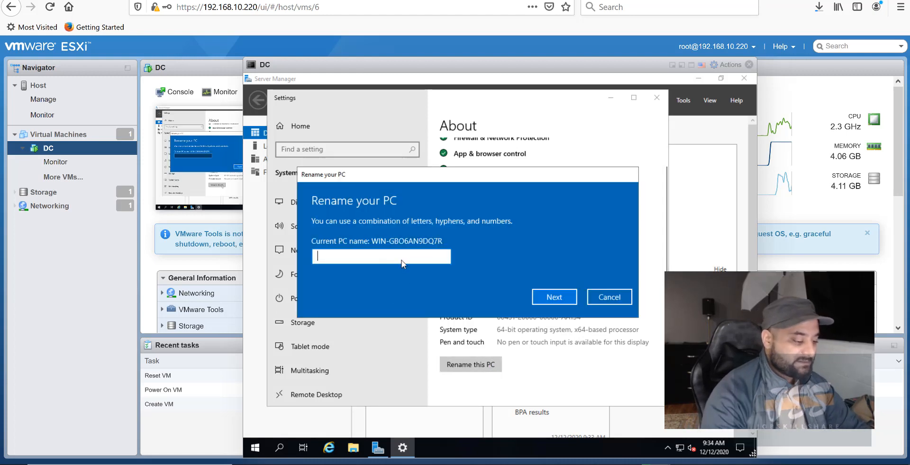
{"action": "type", "text": "DC"}
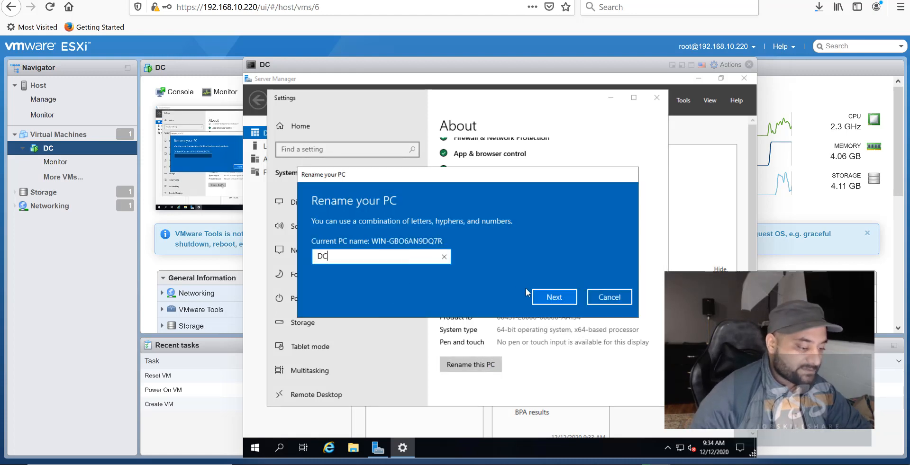
{"action": "left_click", "coordinate": [538, 298]}
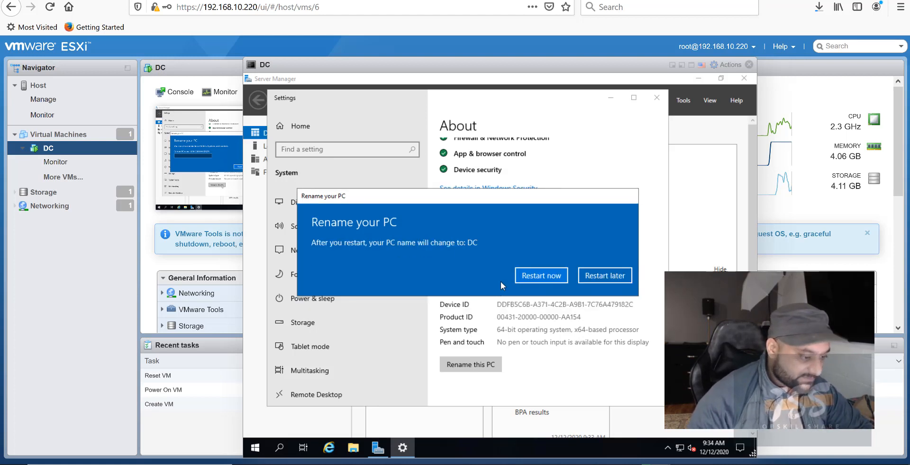
{"action": "left_click", "coordinate": [562, 276]}
{"action": "left_click", "coordinate": [590, 246]}
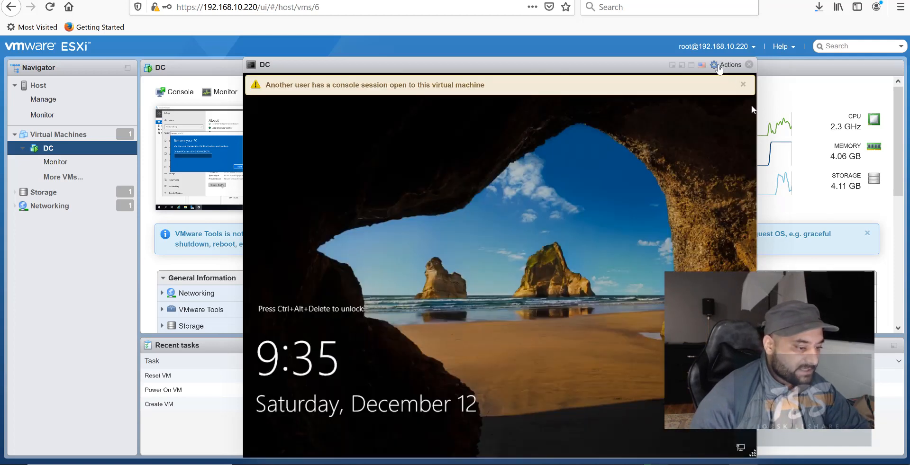
Send Ctrl-Alt-Delete to the renamed DC and sign back in with the Administrator password.
{"action": "left_click", "coordinate": [719, 66]}
{"action": "mouse_move", "coordinate": [754, 166]}
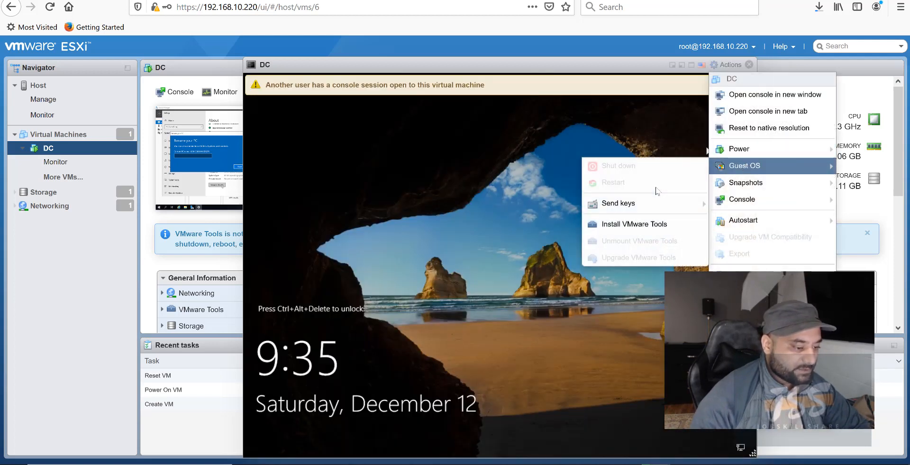
{"action": "mouse_move", "coordinate": [636, 203]}
{"action": "left_click", "coordinate": [521, 203]}
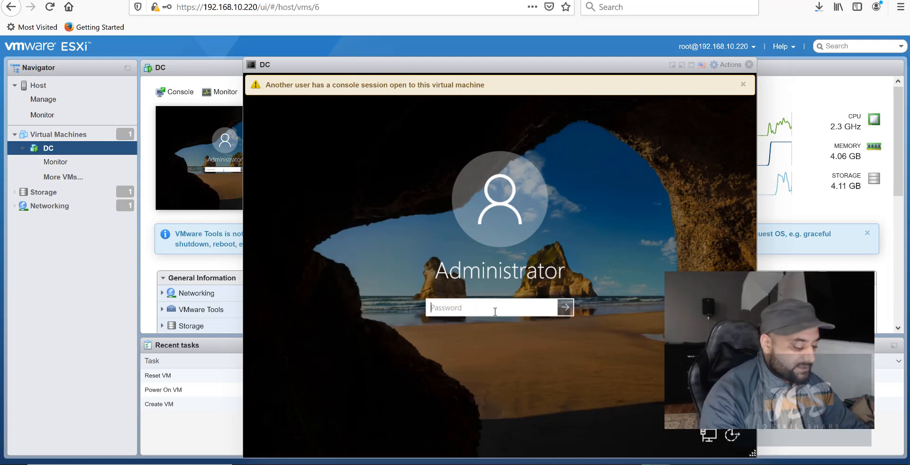
{"action": "type", "text": "********"}
{"action": "key", "text": "Return"}
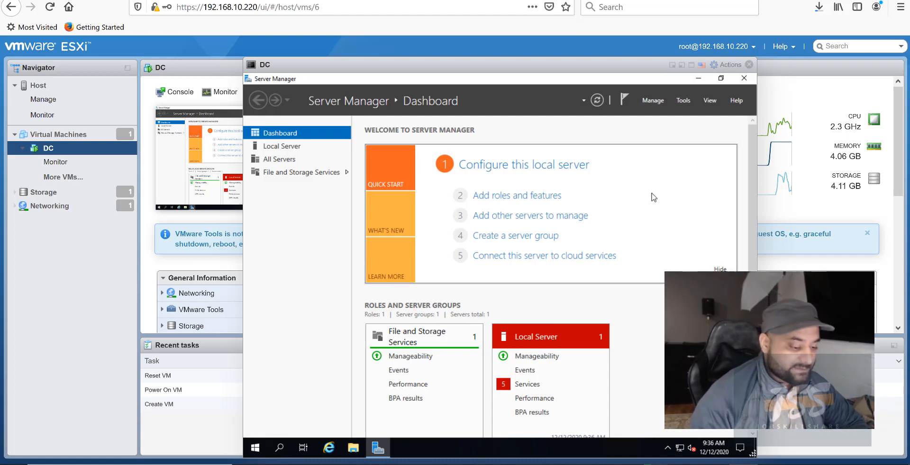
Open Ethernet0's Internet Protocol Version 4 properties via Network & Internet settings and Change adapter options.
{"action": "right_click", "coordinate": [680, 450]}
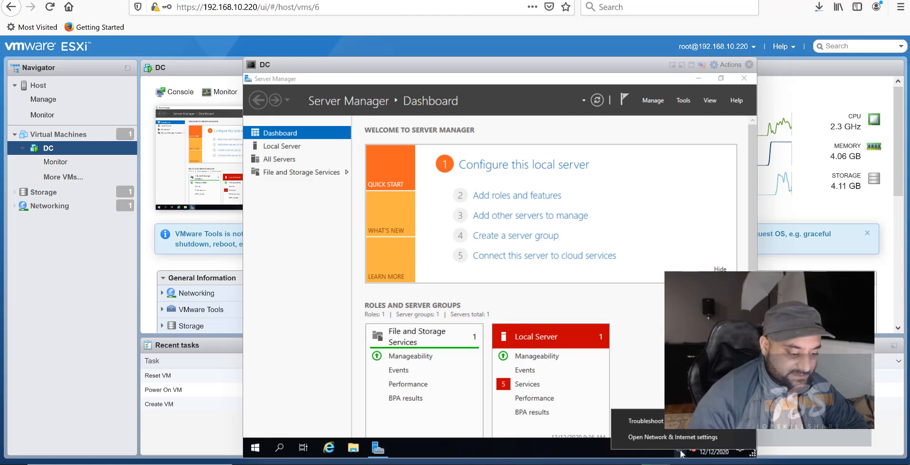
{"action": "left_click", "coordinate": [640, 437]}
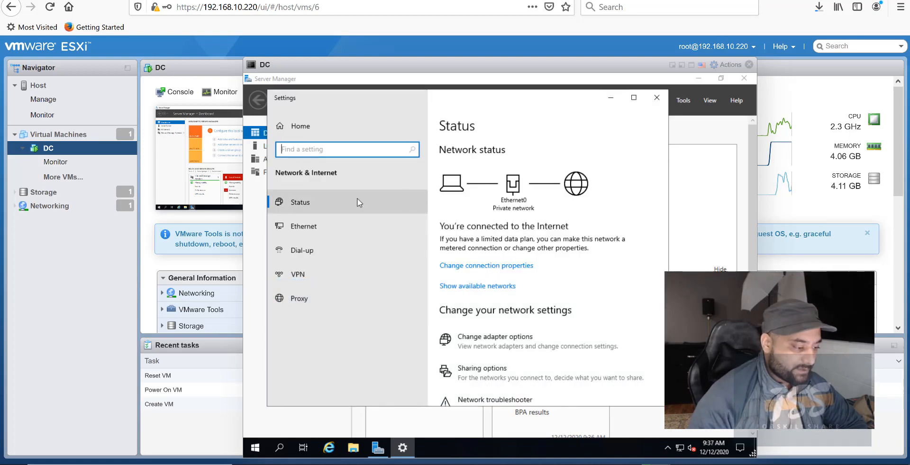
{"action": "left_click", "coordinate": [326, 223]}
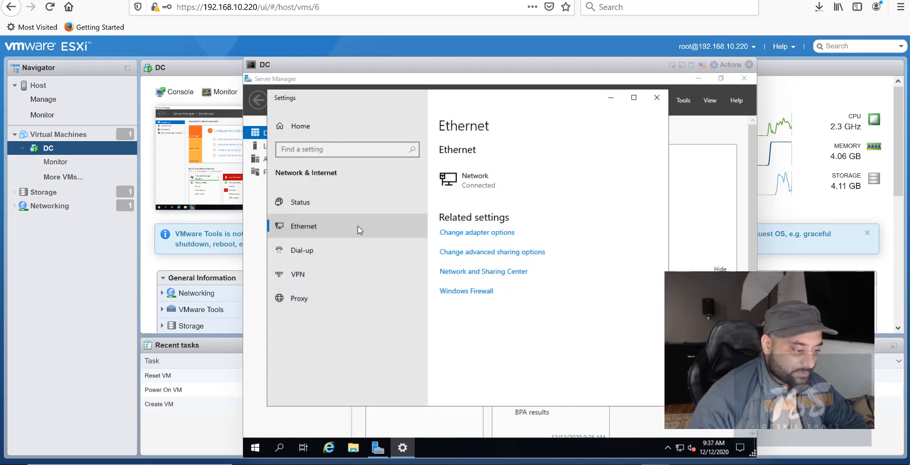
{"action": "left_click", "coordinate": [468, 233]}
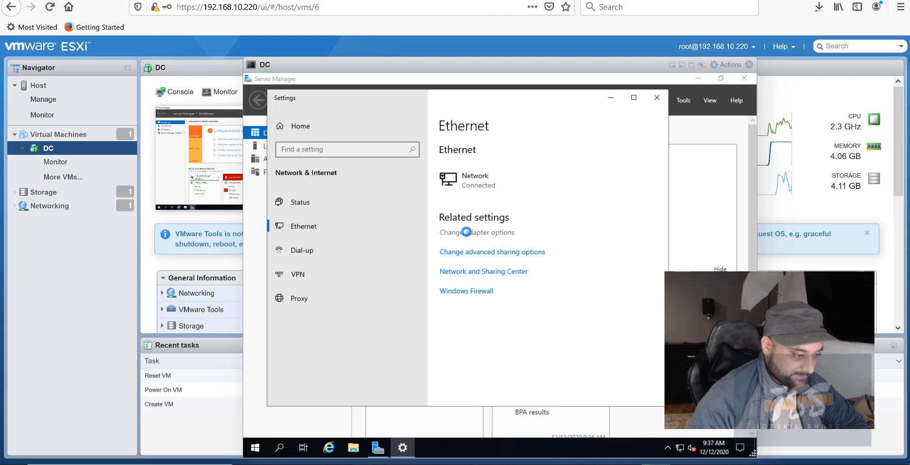
{"action": "right_click", "coordinate": [346, 176]}
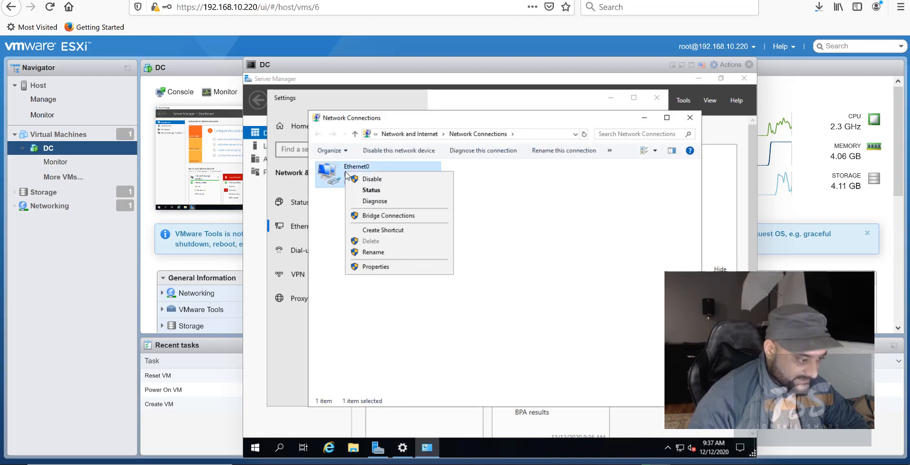
{"action": "left_click", "coordinate": [374, 267]}
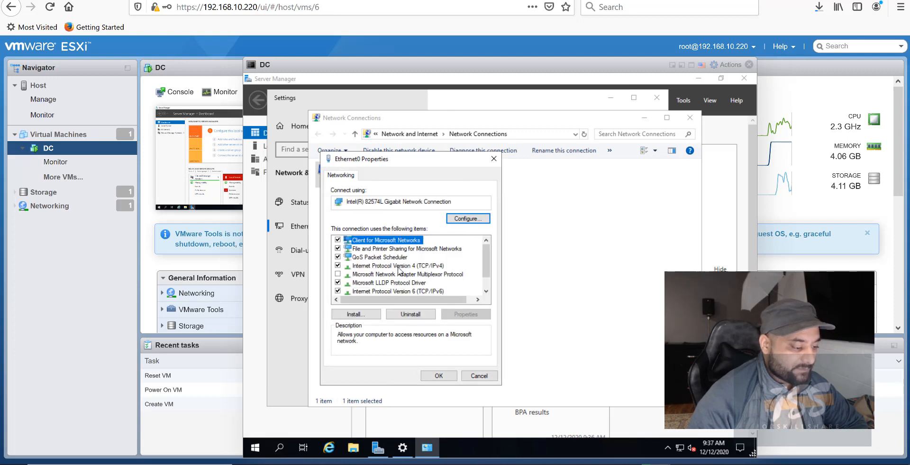
{"action": "left_click", "coordinate": [399, 267]}
{"action": "left_click", "coordinate": [459, 316]}
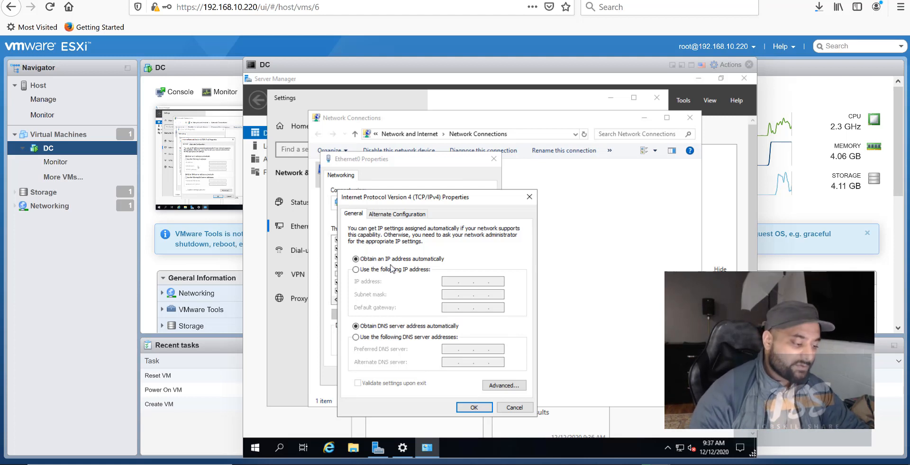
Switch to manual DNS server addresses and enter 127.0.0.1 as the preferred DNS server.
{"action": "left_click", "coordinate": [357, 338]}
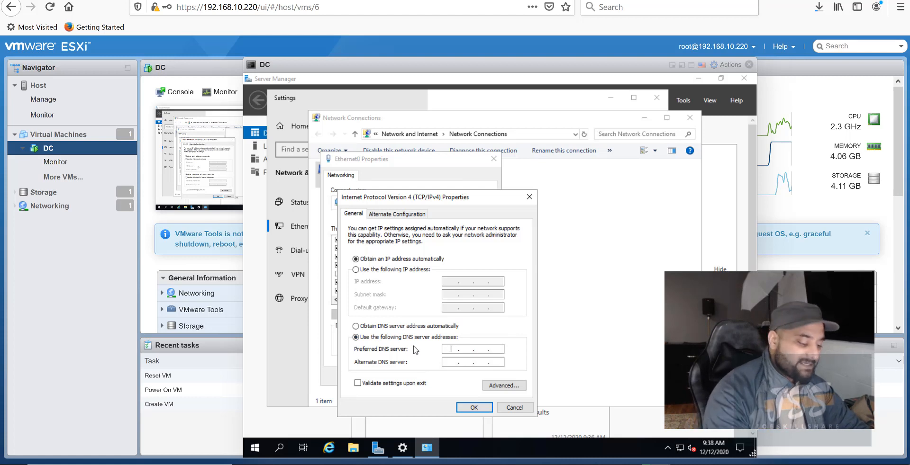
{"action": "type", "text": "127.0"}
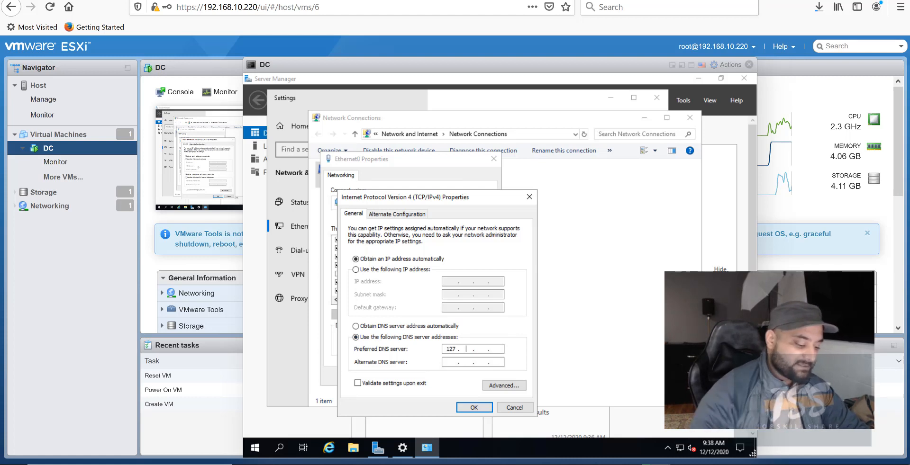
{"action": "left_click", "coordinate": [481, 348]}
{"action": "type", "text": "0"}
{"action": "left_click", "coordinate": [498, 349]}
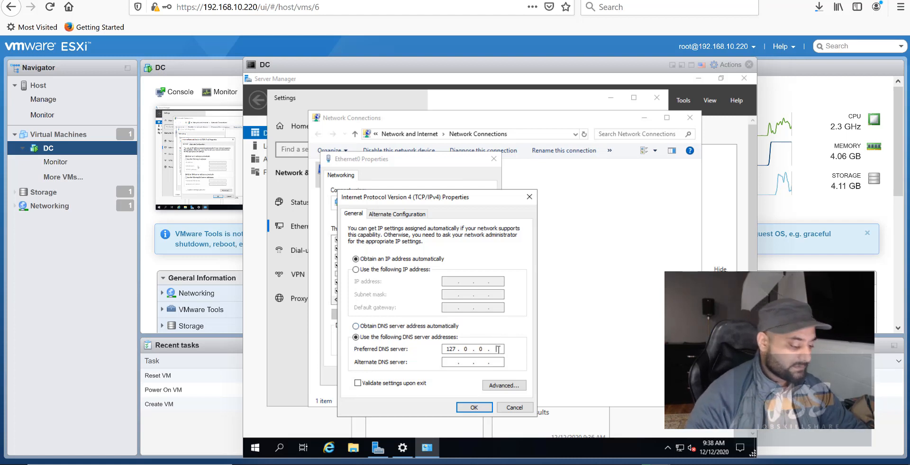
{"action": "type", "text": "1"}
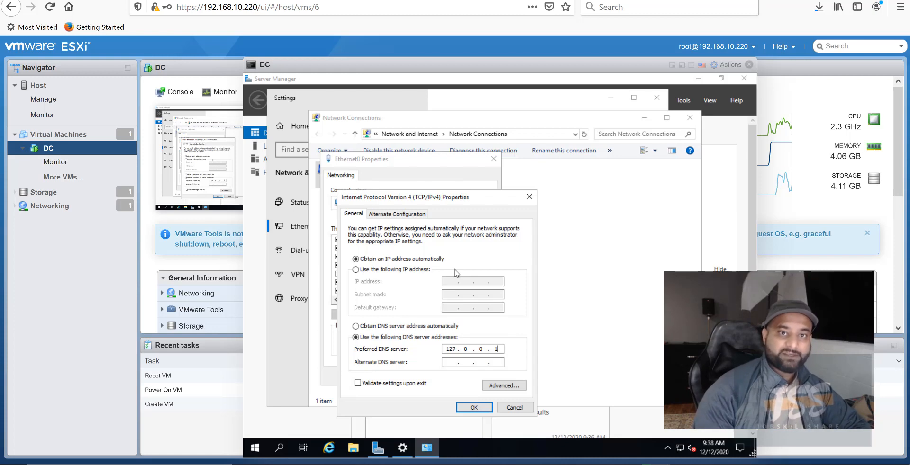
Keep automatic IP addressing, apply the DNS change, and close the Network Connections and Settings windows.
{"action": "left_click", "coordinate": [399, 270]}
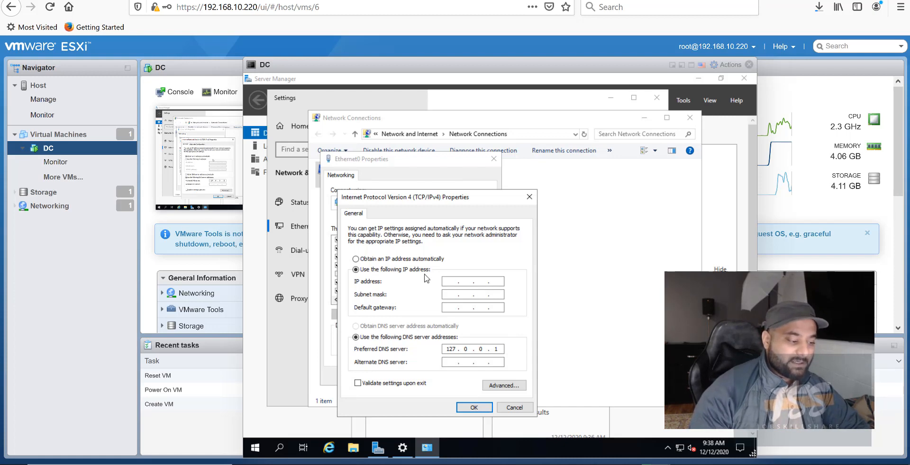
{"action": "left_click", "coordinate": [424, 258]}
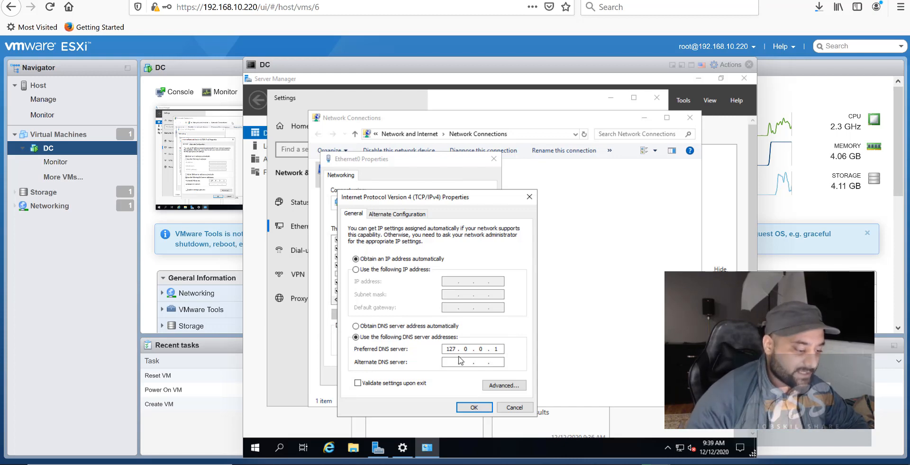
{"action": "left_click", "coordinate": [474, 407]}
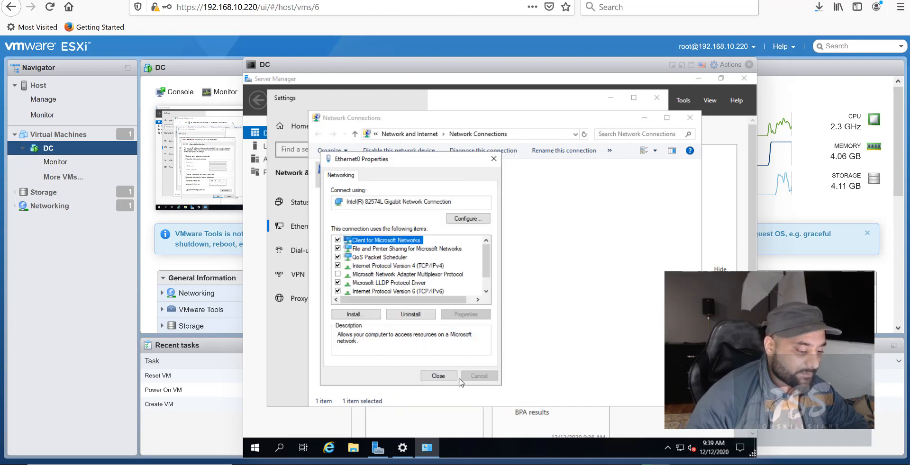
{"action": "left_click", "coordinate": [438, 376]}
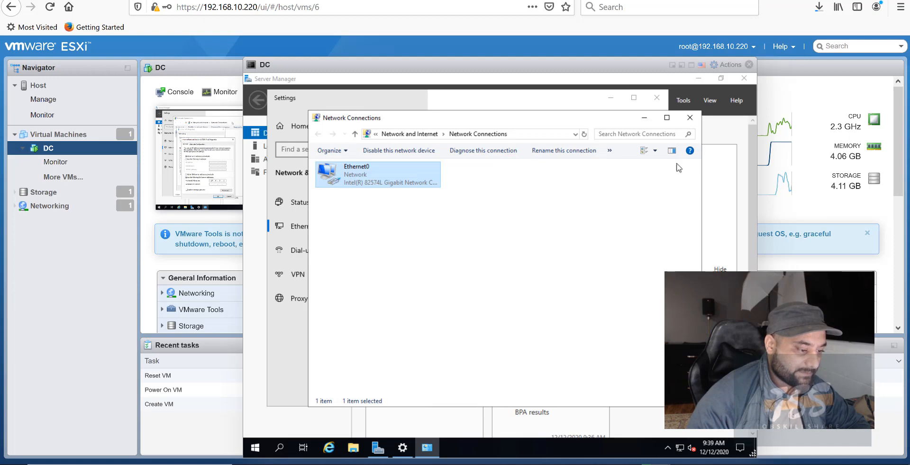
{"action": "left_click", "coordinate": [691, 117]}
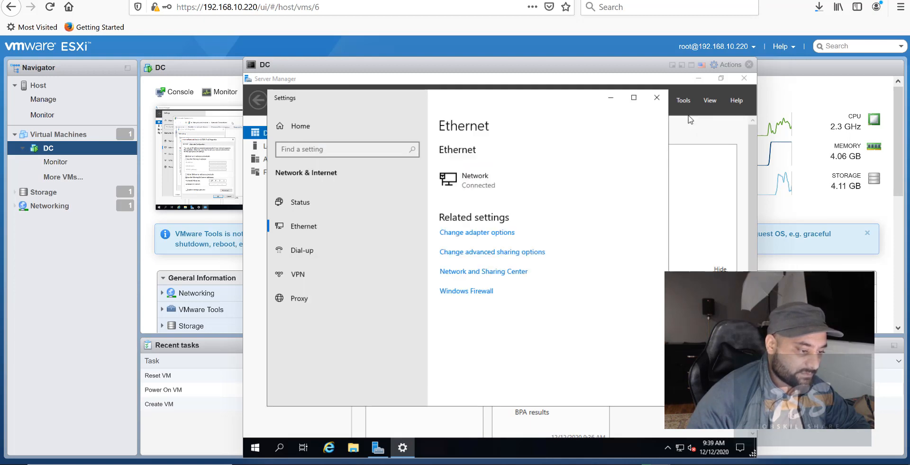
{"action": "left_click", "coordinate": [658, 100]}
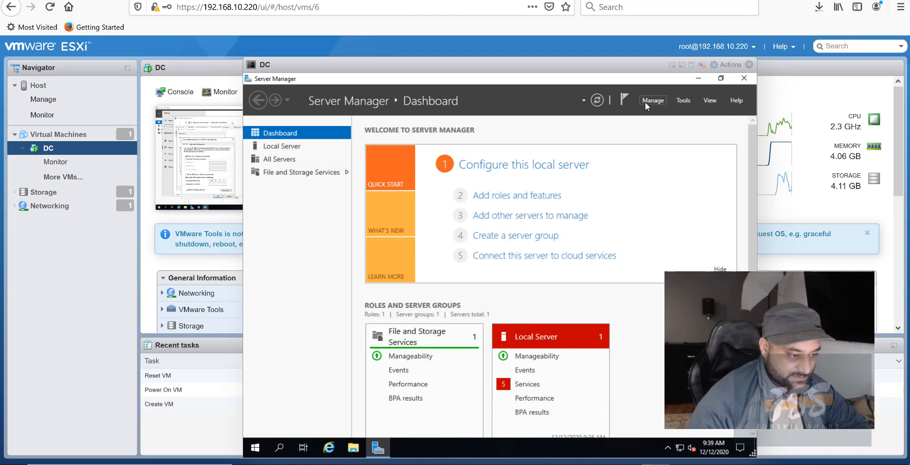
Launch Add Roles and Features from Manage, keeping role-based installation with DC as destination server.
{"action": "left_click", "coordinate": [645, 101]}
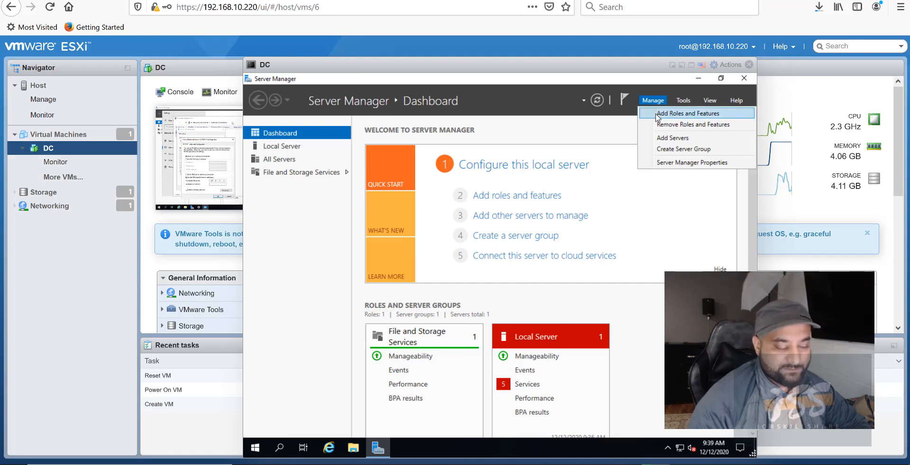
{"action": "left_click", "coordinate": [657, 115]}
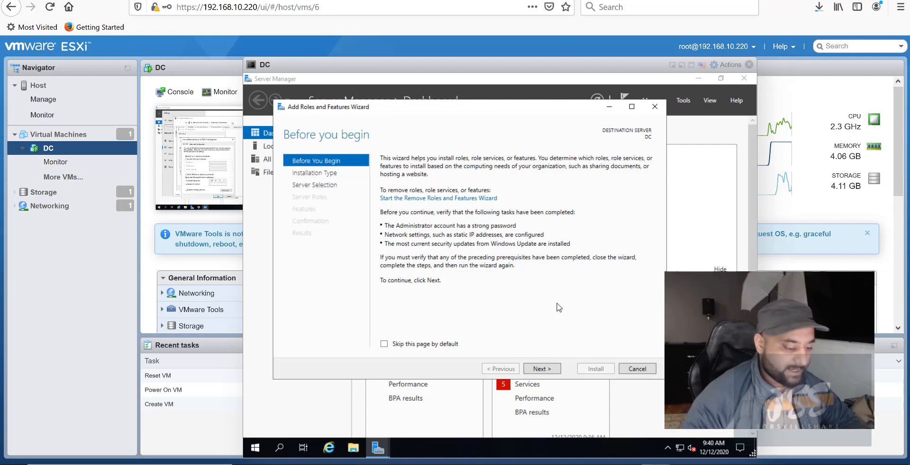
{"action": "left_click", "coordinate": [547, 373]}
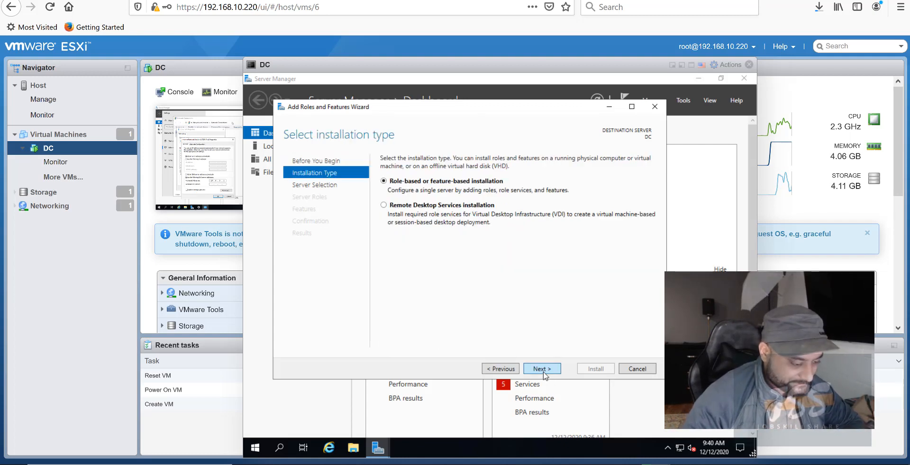
{"action": "left_click", "coordinate": [545, 375]}
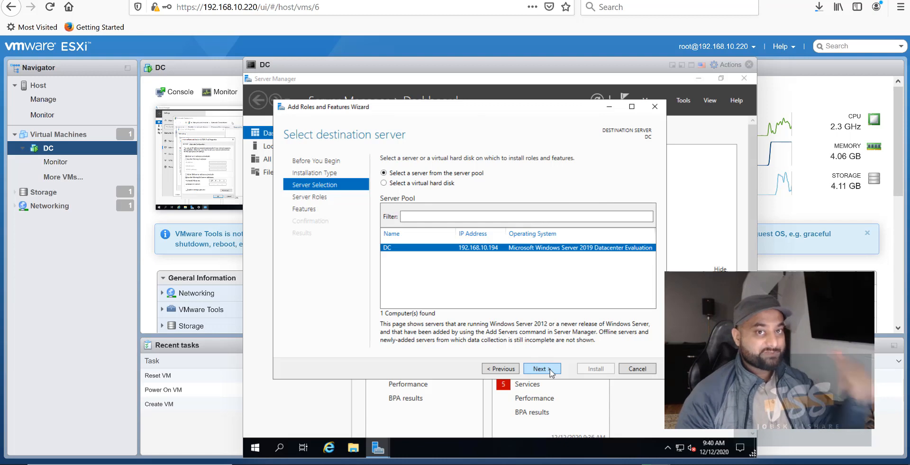
{"action": "left_click", "coordinate": [550, 371]}
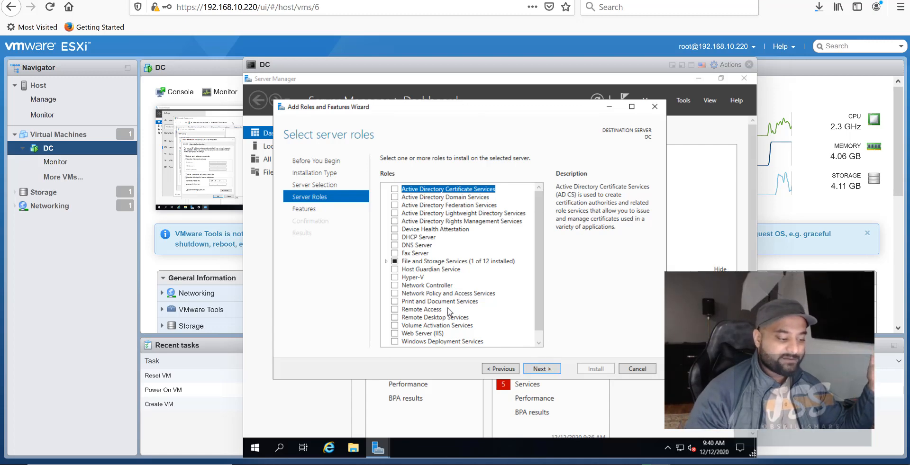
Tick Active Directory Domain Services, accept its required features, and continue to Features.
{"action": "scroll", "coordinate": [453, 315], "scroll_direction": "down", "scroll_amount": 1}
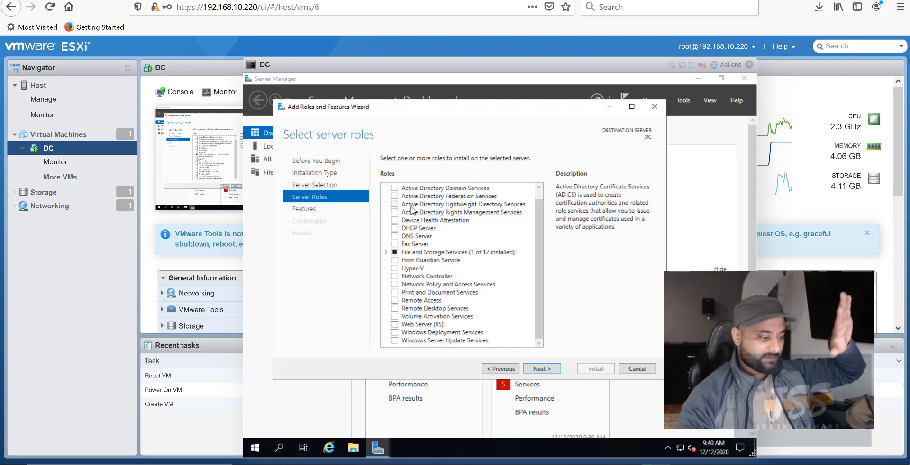
{"action": "scroll", "coordinate": [397, 206], "scroll_direction": "up", "scroll_amount": 1}
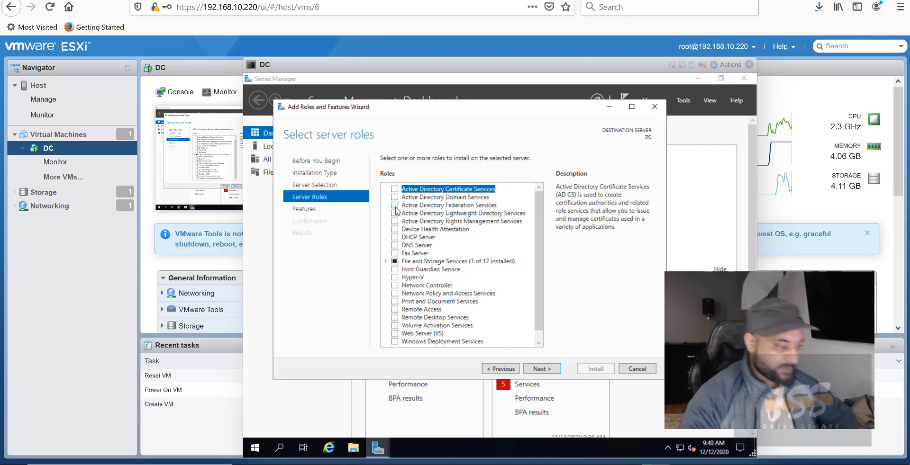
{"action": "left_click", "coordinate": [394, 198]}
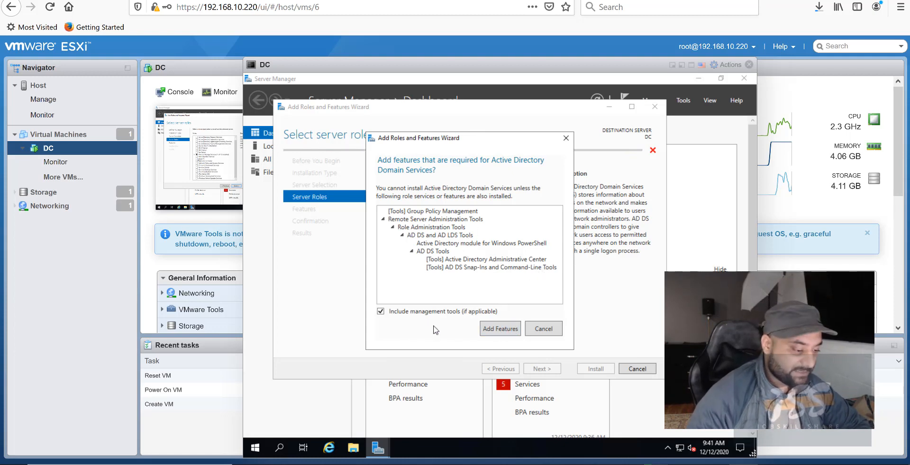
{"action": "left_click", "coordinate": [501, 330]}
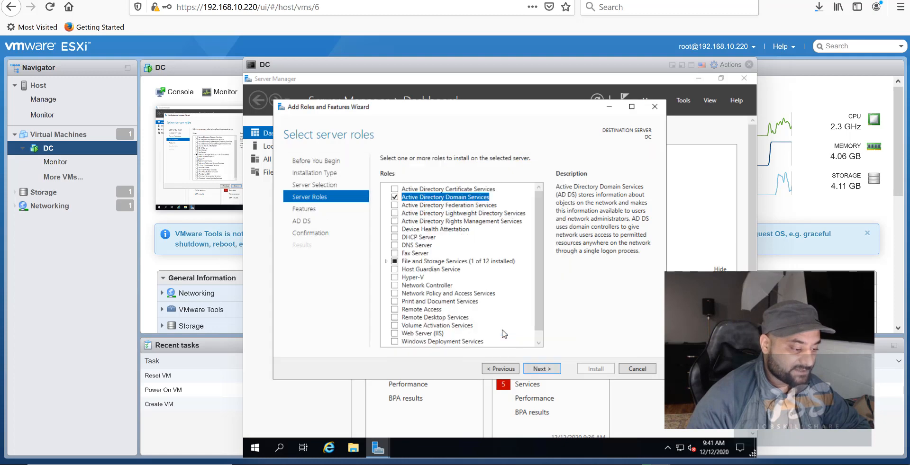
{"action": "left_click", "coordinate": [558, 369]}
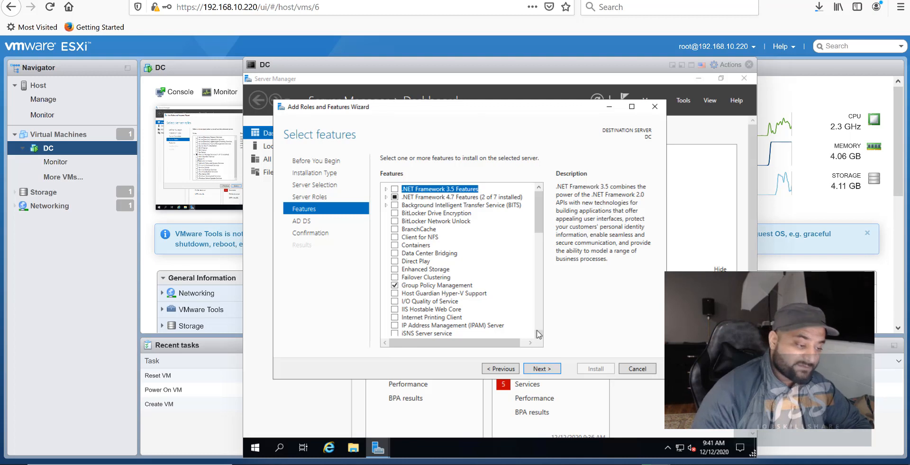
Continue past the Features and AD DS pages and install the AD DS role with its management tools.
{"action": "left_click_drag", "start_coordinate": [542, 216], "coordinate": [537, 199]}
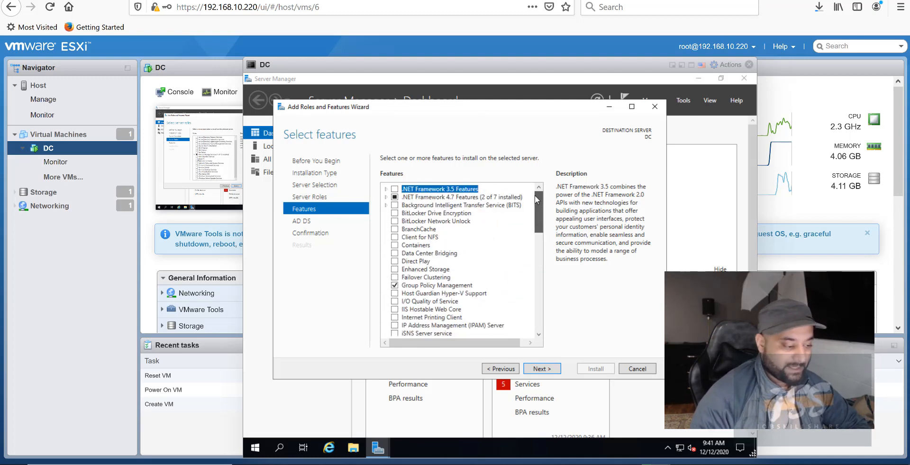
{"action": "left_click", "coordinate": [541, 370]}
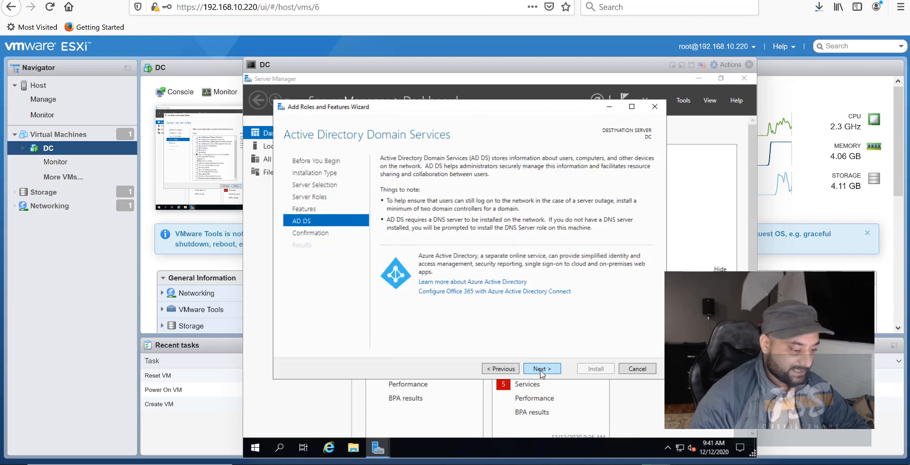
{"action": "left_click", "coordinate": [541, 370]}
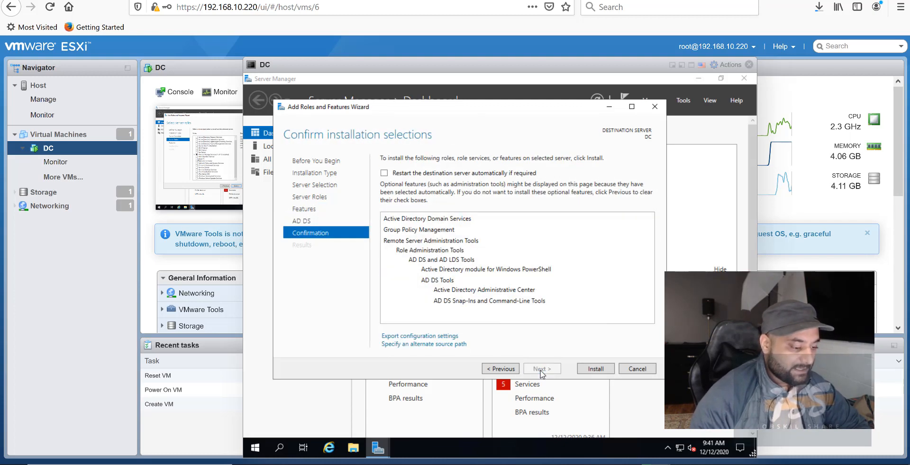
{"action": "left_click", "coordinate": [596, 370]}
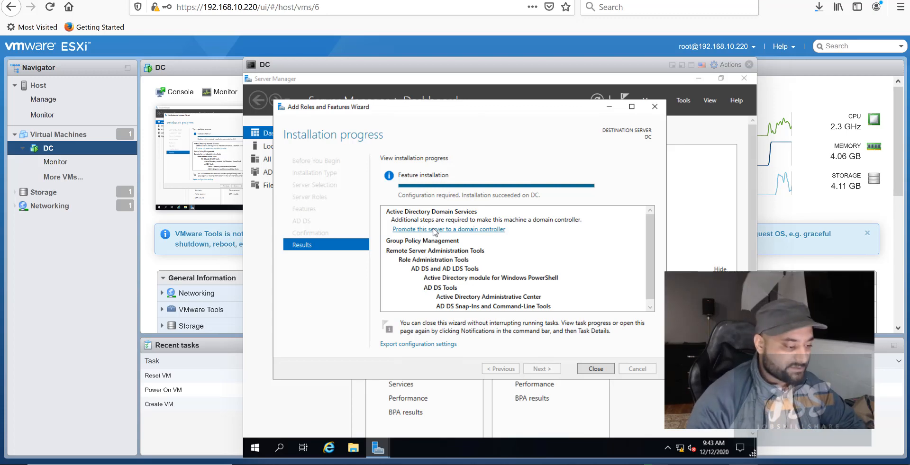
Launch promotion, choose 'Add a new forest' with root domain hq.jobskillshare.org, and continue.
{"action": "left_click", "coordinate": [399, 231]}
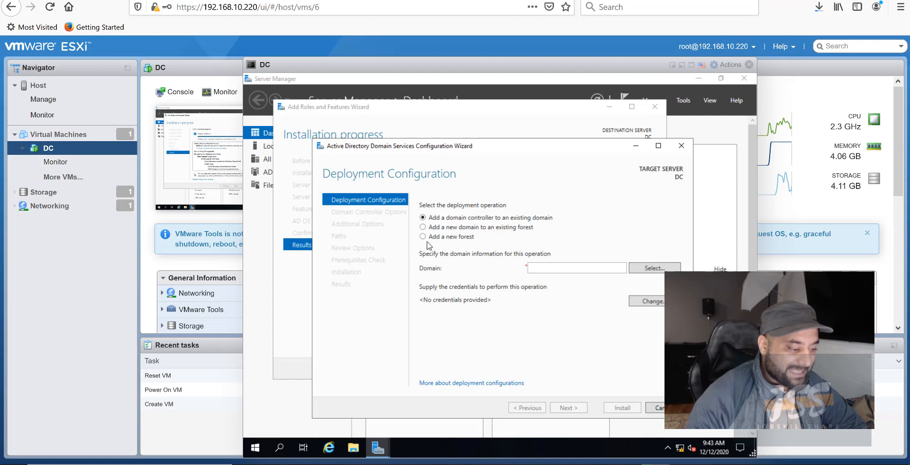
{"action": "left_click", "coordinate": [424, 238]}
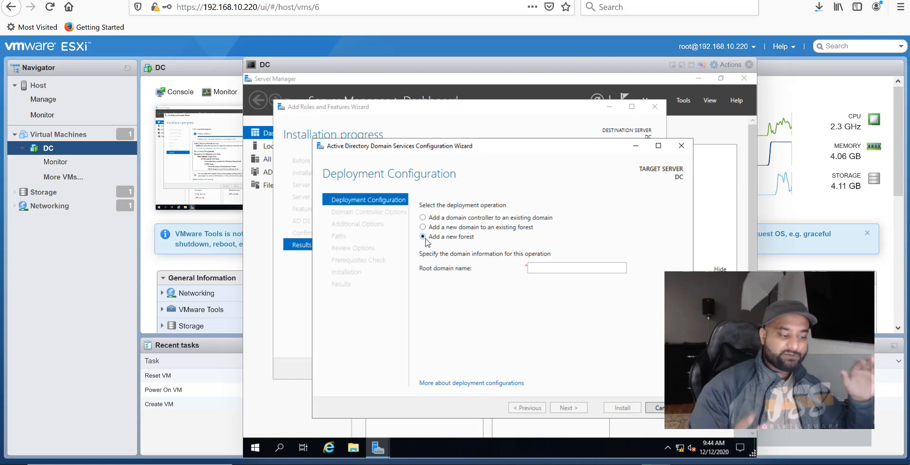
{"action": "left_click", "coordinate": [577, 269]}
{"action": "type", "text": "hq"}
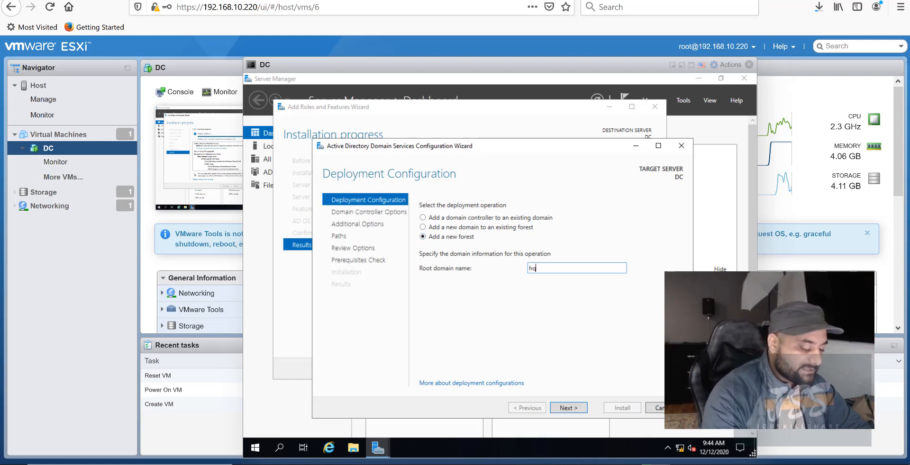
{"action": "type", "text": ".job"}
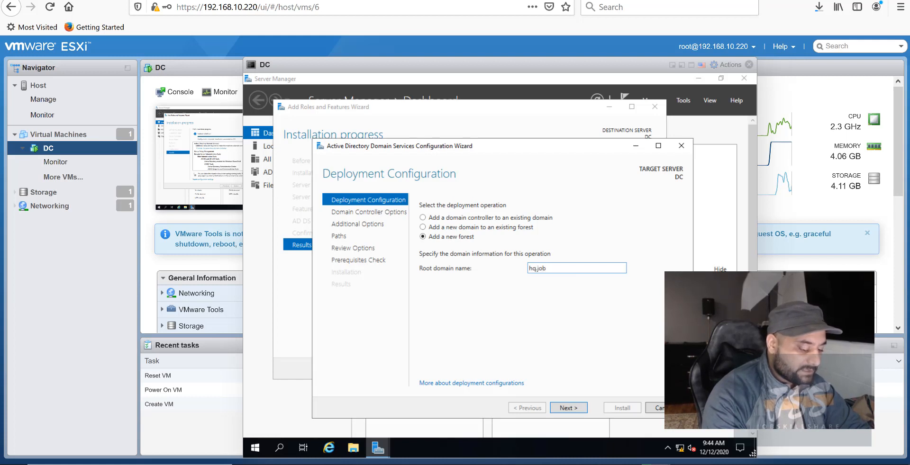
{"action": "type", "text": "skillshar"}
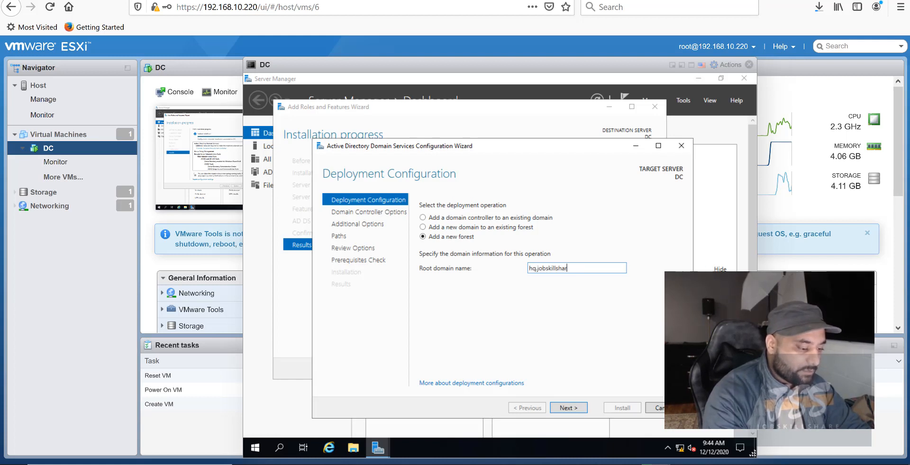
{"action": "type", "text": "e.org"}
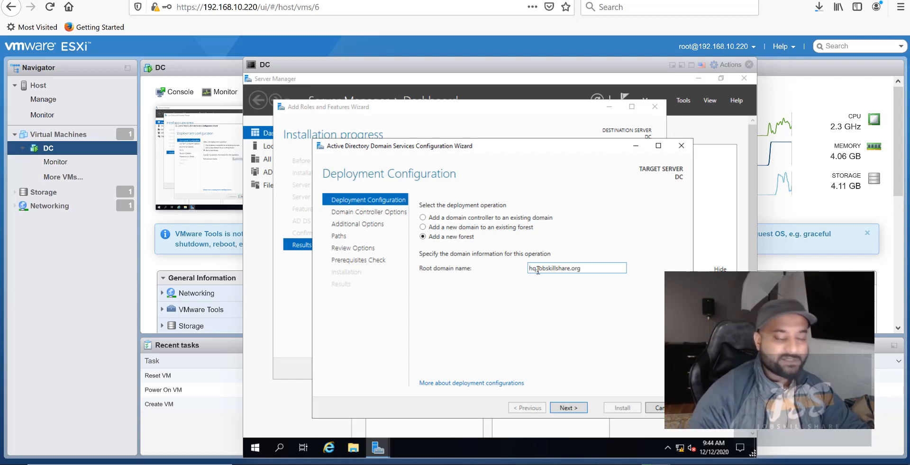
{"action": "left_click_drag", "start_coordinate": [537, 269], "coordinate": [529, 273]}
{"action": "left_click", "coordinate": [556, 319]}
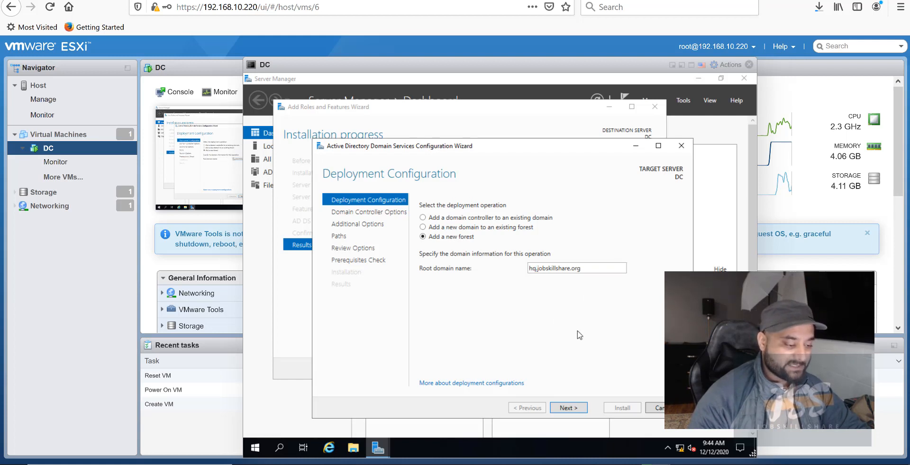
{"action": "left_click", "coordinate": [577, 409]}
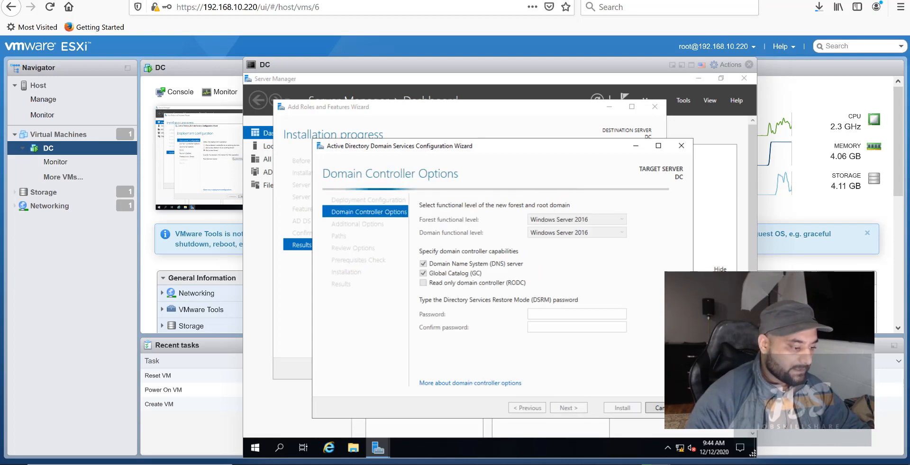
Enter and confirm the DSRM password, then continue past DNS Options without a delegation.
{"action": "left_click", "coordinate": [551, 315]}
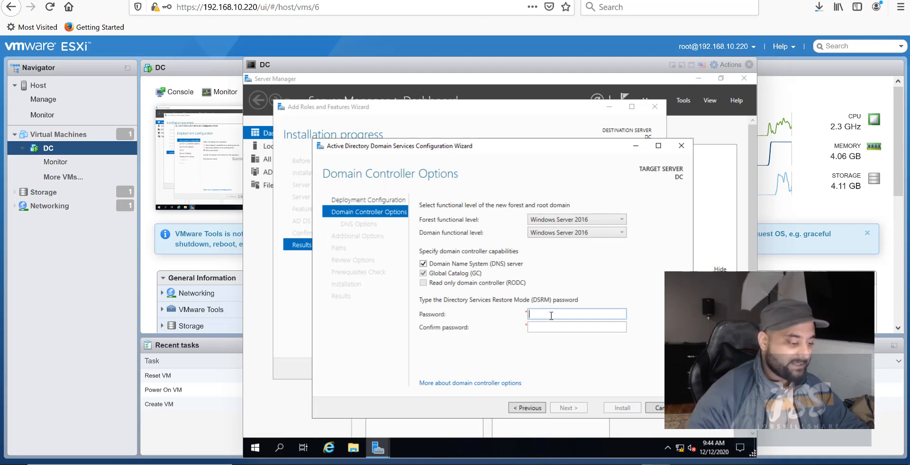
{"action": "type", "text": "••••••••"}
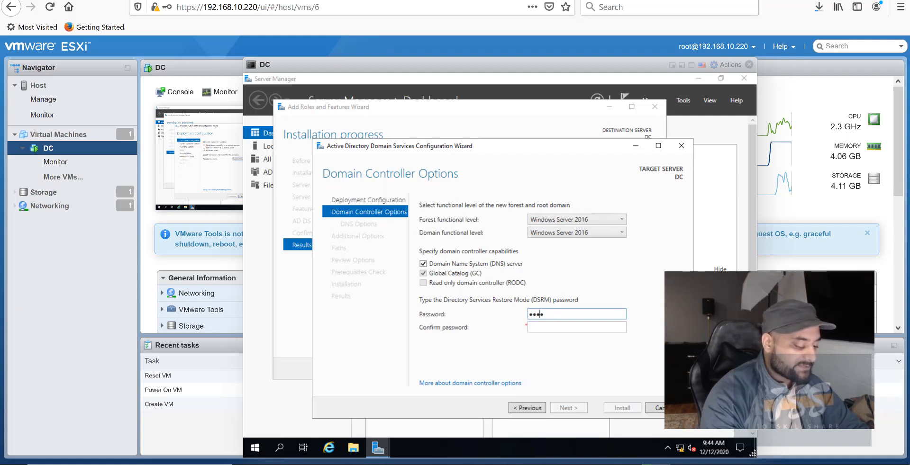
{"action": "type", "text": "•••"}
{"action": "key", "text": "Tab"}
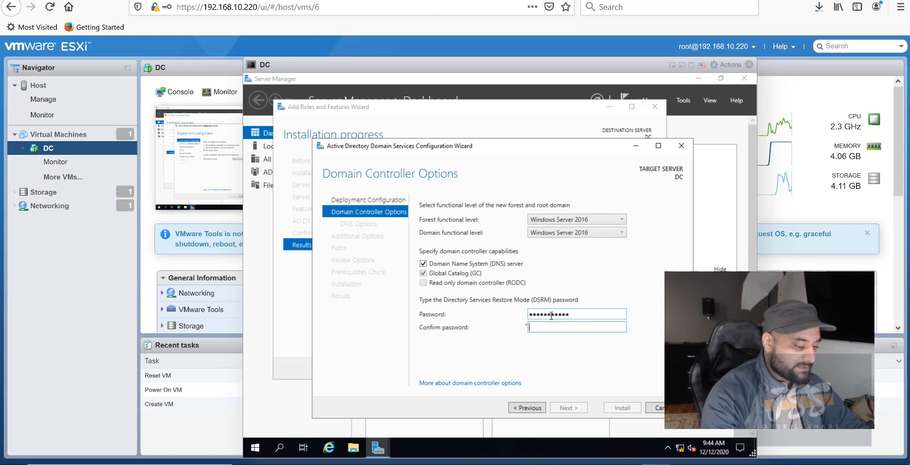
{"action": "type", "text": "•••••••••••"}
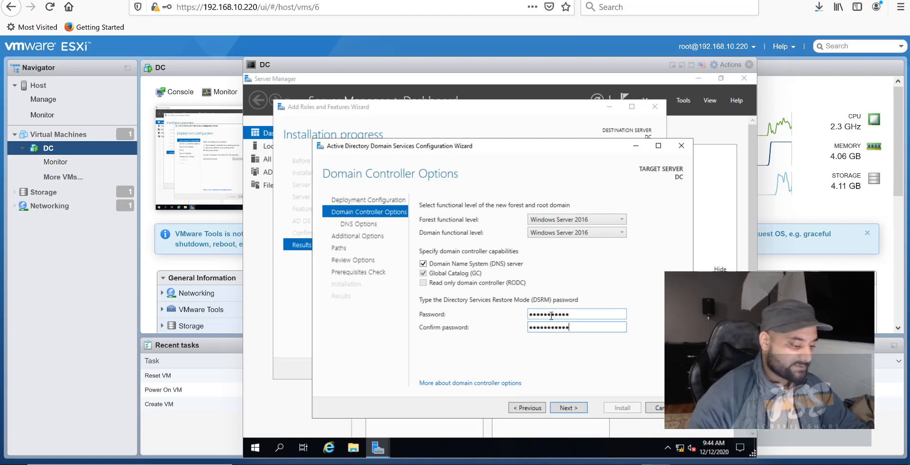
{"action": "left_click", "coordinate": [569, 409]}
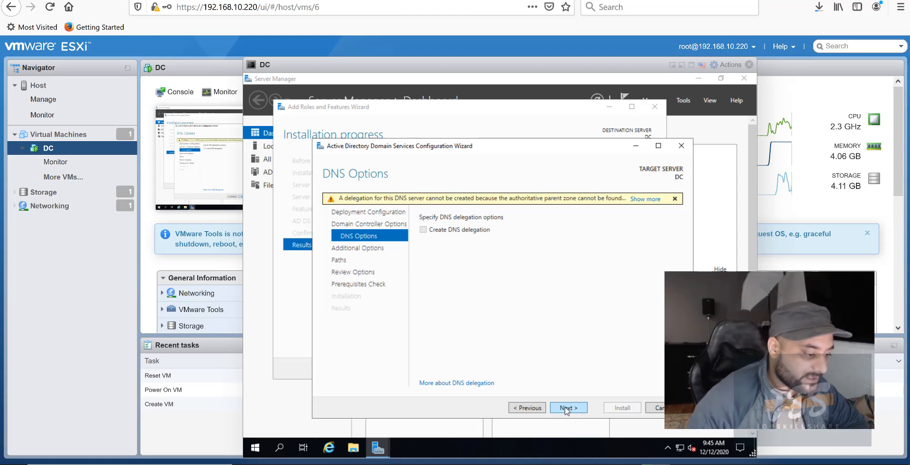
{"action": "left_click", "coordinate": [568, 409]}
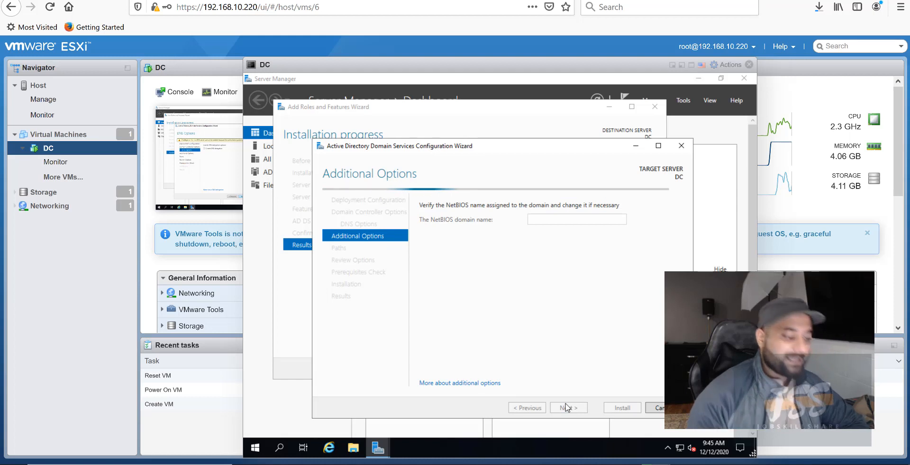
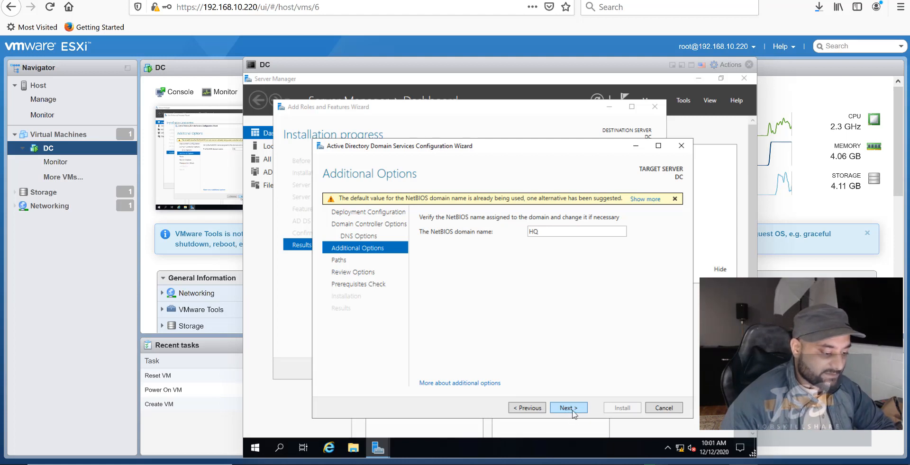
Replace the rejected NetBIOS name HQ with corp, correcting a typo, and advance to Paths.
{"action": "left_click", "coordinate": [571, 411]}
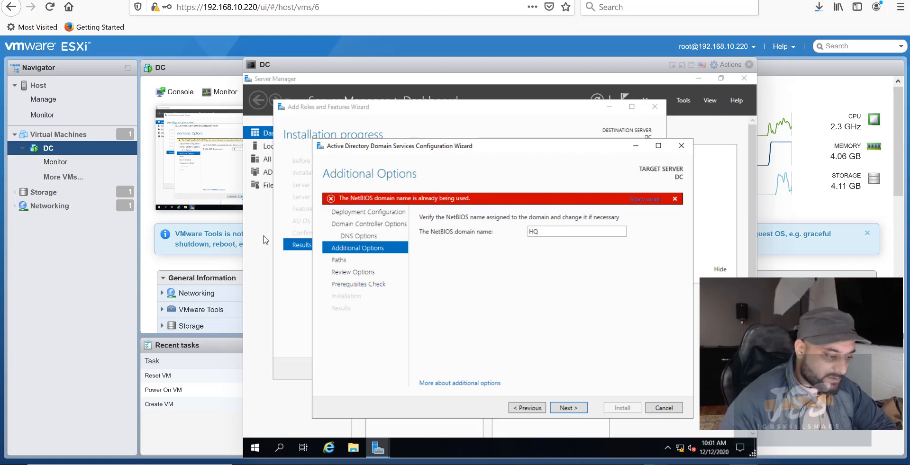
{"action": "double_click", "coordinate": [559, 231]}
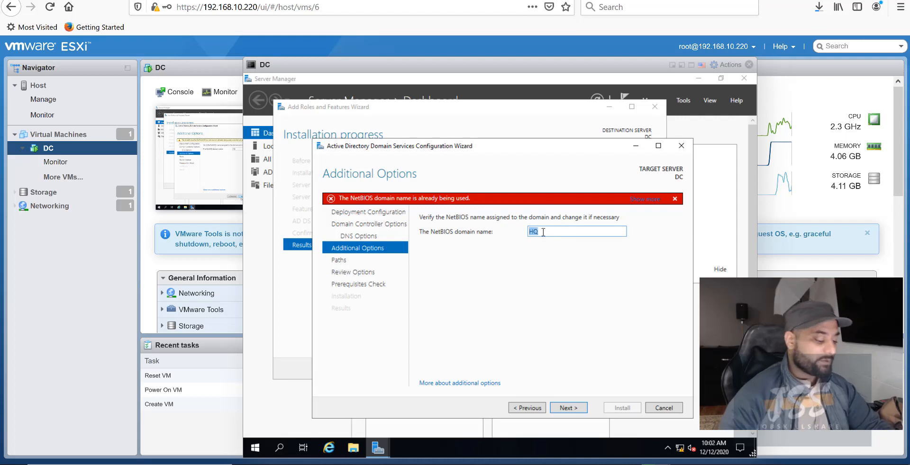
{"action": "type", "text": "crop"}
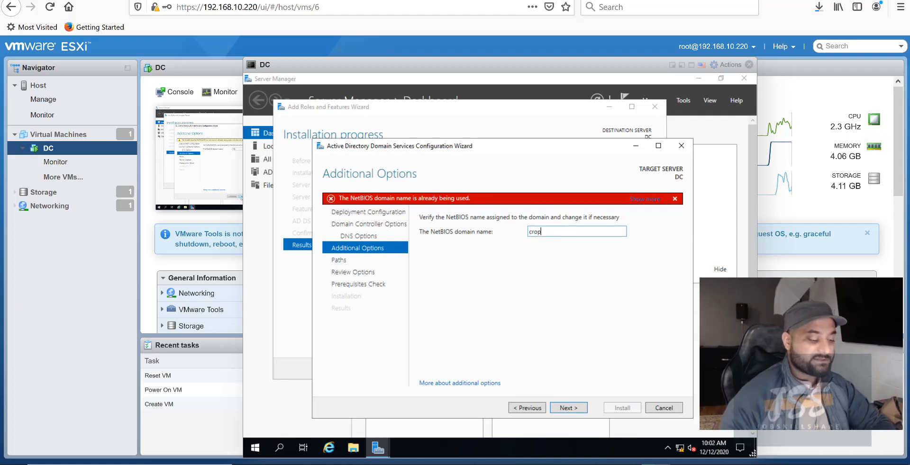
{"action": "double_click", "coordinate": [550, 232]}
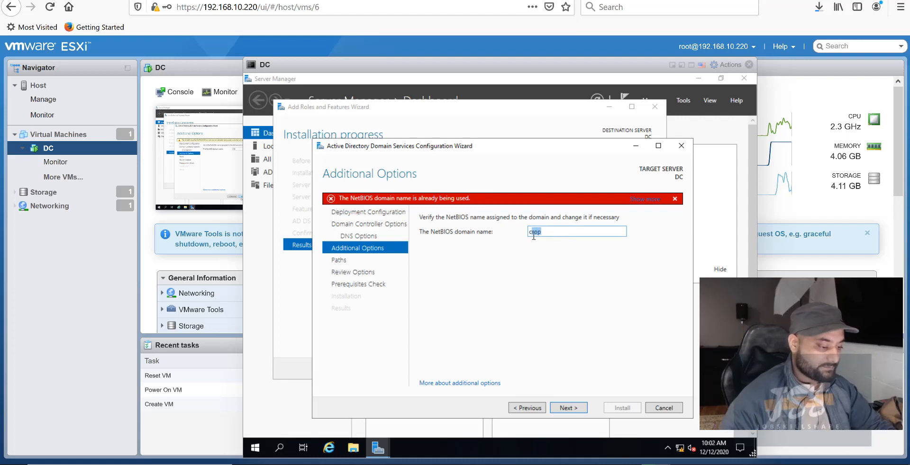
{"action": "type", "text": "c"}
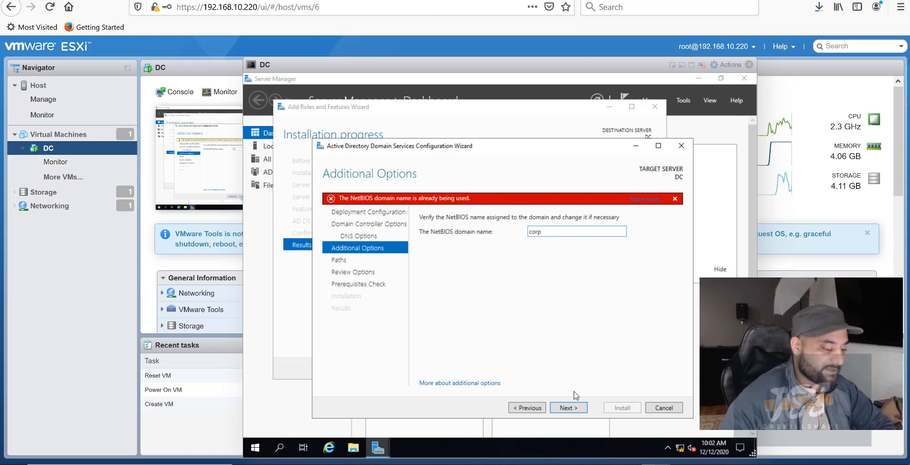
{"action": "left_click", "coordinate": [569, 408]}
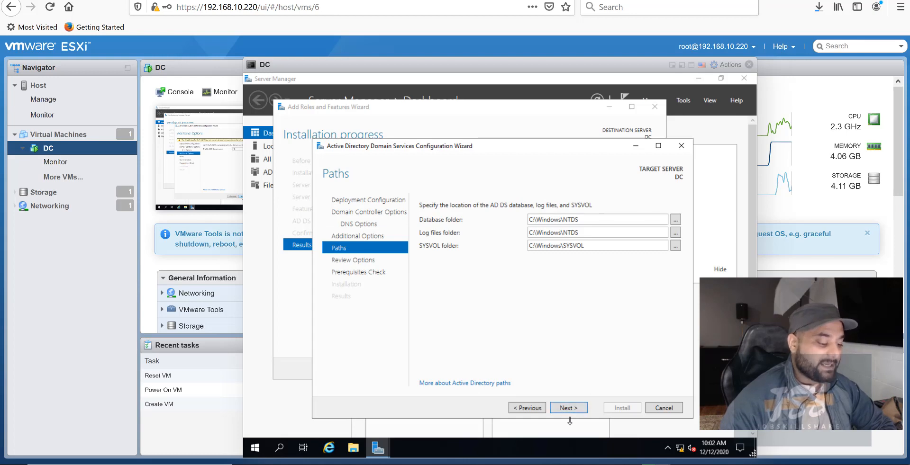
Accept default AD DS paths, pass the prerequisite check, install, and dismiss the sign-out notice.
{"action": "left_click", "coordinate": [573, 415]}
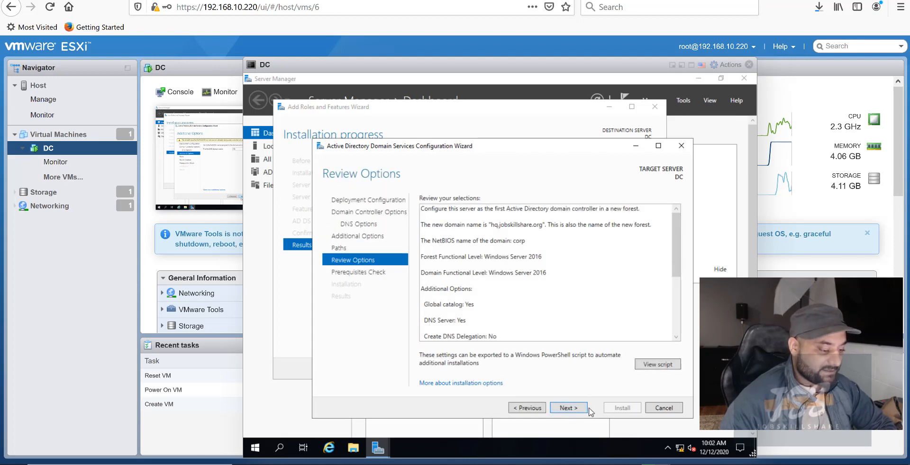
{"action": "left_click", "coordinate": [582, 409]}
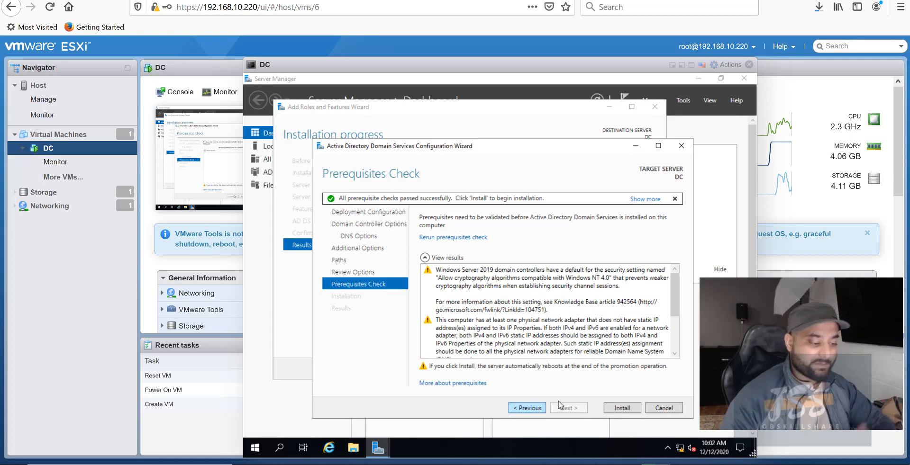
{"action": "left_click", "coordinate": [630, 408]}
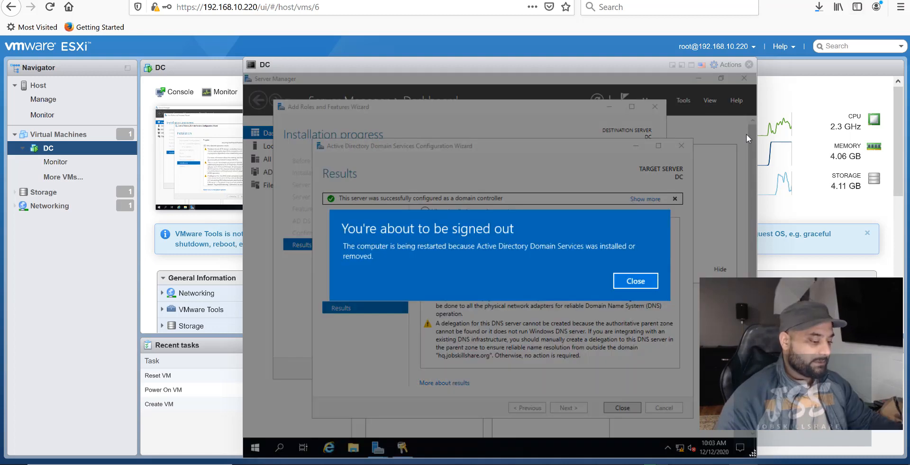
{"action": "left_click", "coordinate": [632, 284]}
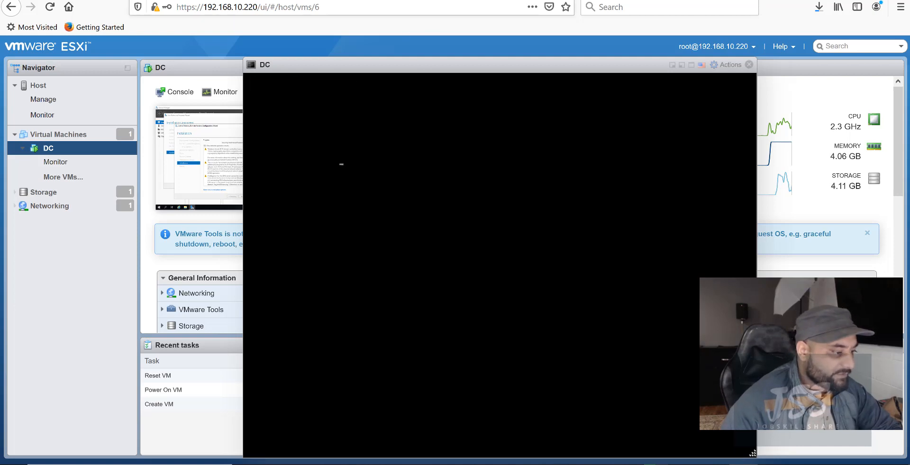
On the jobskillshare blog, highlight the Server VM, Promoting, domain-joining and Client VM lessons.
{"action": "left_click", "coordinate": [381, 0]}
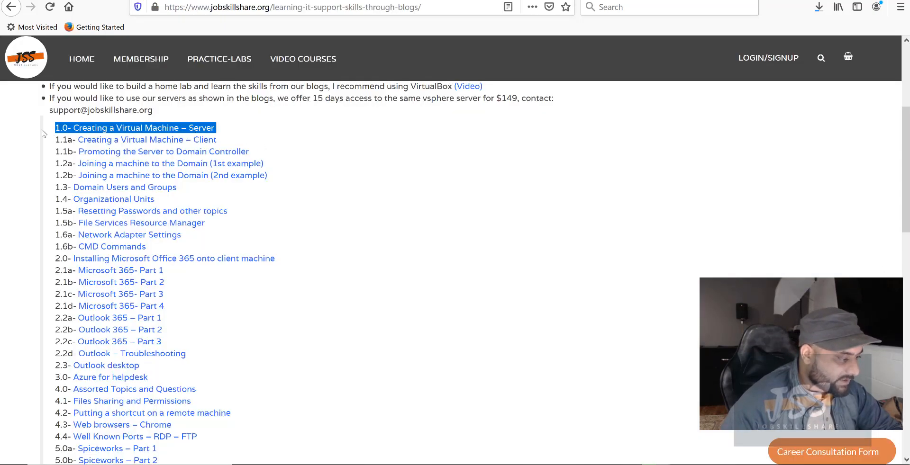
{"action": "left_click", "coordinate": [63, 128]}
{"action": "left_click_drag", "start_coordinate": [71, 128], "coordinate": [216, 129]}
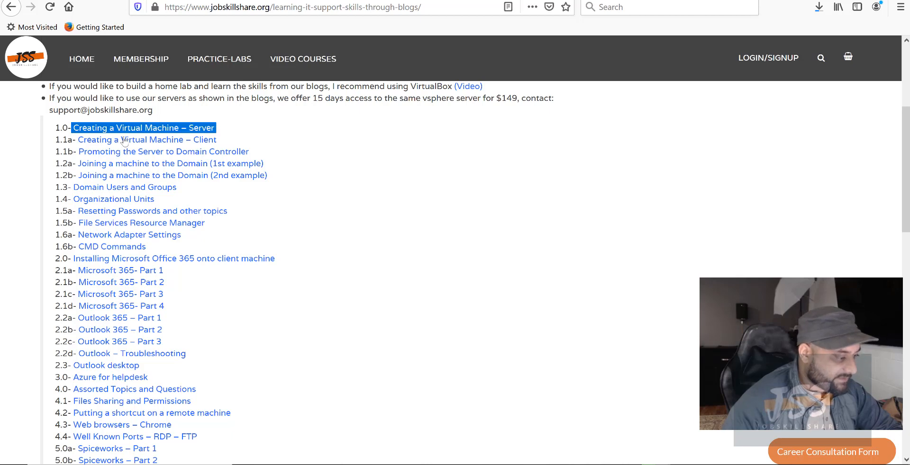
{"action": "left_click_drag", "start_coordinate": [76, 151], "coordinate": [215, 131]}
{"action": "left_click", "coordinate": [54, 132]}
{"action": "left_click_drag", "start_coordinate": [55, 152], "coordinate": [266, 154]}
{"action": "left_click_drag", "start_coordinate": [56, 162], "coordinate": [203, 200]}
{"action": "left_click_drag", "start_coordinate": [218, 139], "coordinate": [75, 139]}
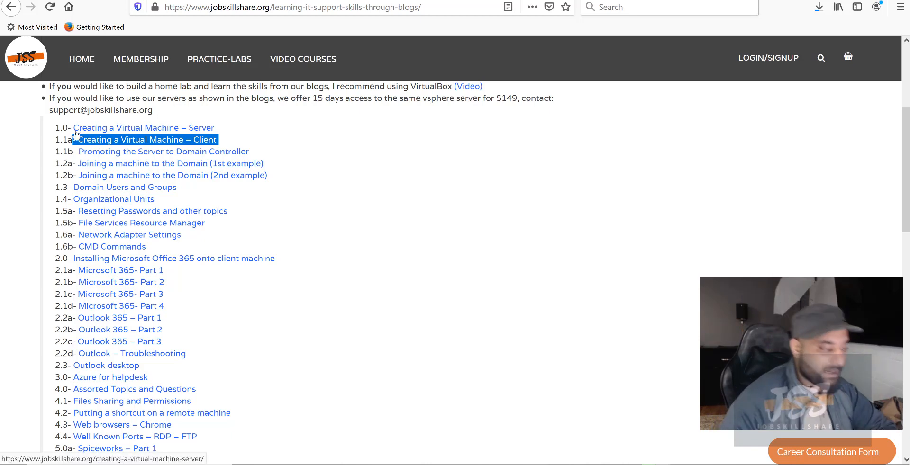
{"action": "left_click_drag", "start_coordinate": [72, 126], "coordinate": [218, 141]}
Highlight the Client, Server and Promoting lessons again, then lessons 1.0 through Organizational Units.
{"action": "left_click_drag", "start_coordinate": [54, 140], "coordinate": [222, 140]}
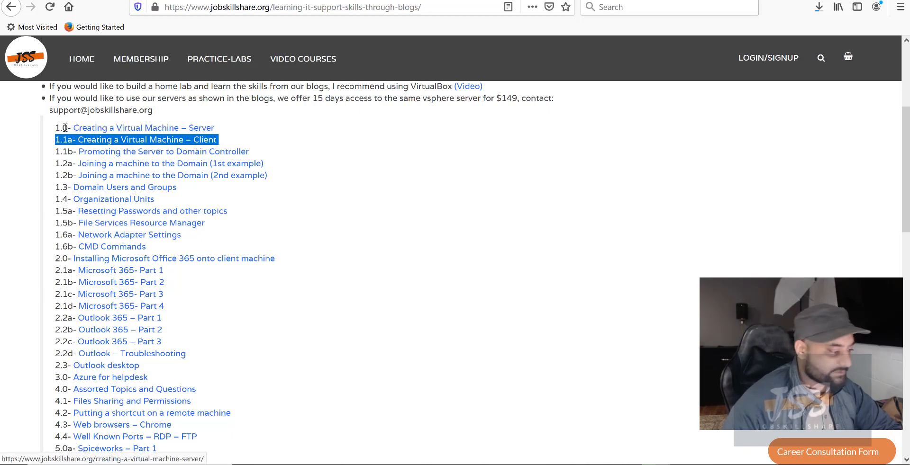
{"action": "left_click_drag", "start_coordinate": [55, 128], "coordinate": [240, 132]}
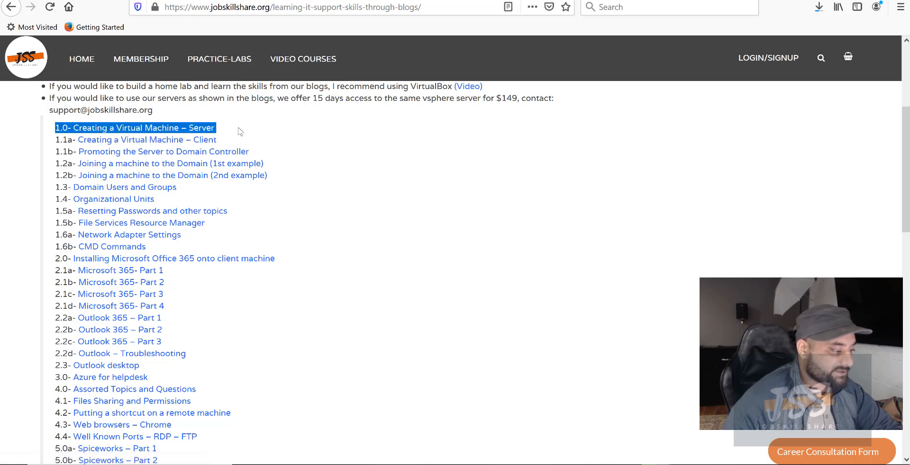
{"action": "left_click_drag", "start_coordinate": [60, 151], "coordinate": [268, 166]}
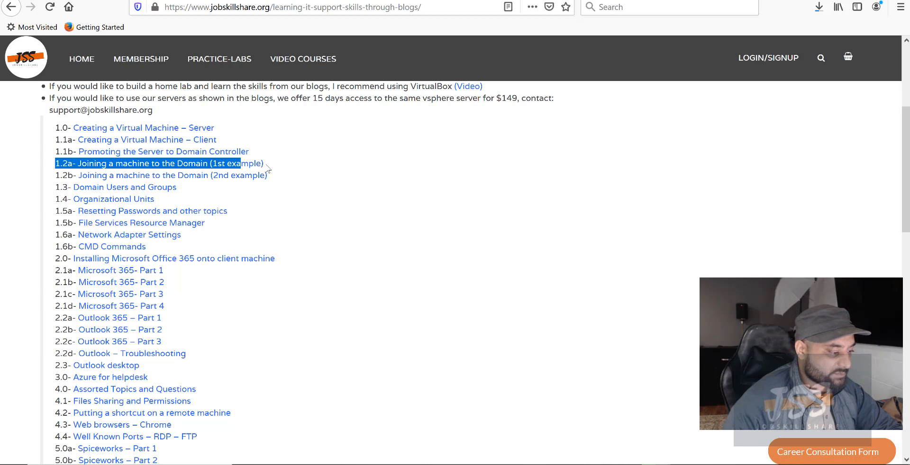
{"action": "left_click", "coordinate": [60, 174]}
{"action": "left_click_drag", "start_coordinate": [61, 174], "coordinate": [263, 181]}
{"action": "left_click", "coordinate": [194, 201]}
{"action": "left_click_drag", "start_coordinate": [189, 198], "coordinate": [82, 164]}
{"action": "left_click_drag", "start_coordinate": [164, 200], "coordinate": [44, 126]}
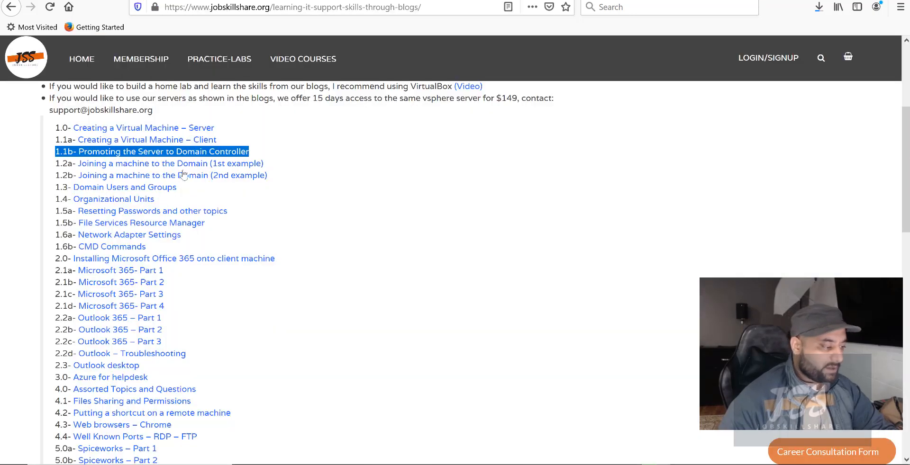
Open the 1.1b Promoting the Server to Domain Controller article and scroll to its restart prompt.
{"action": "left_click", "coordinate": [105, 157]}
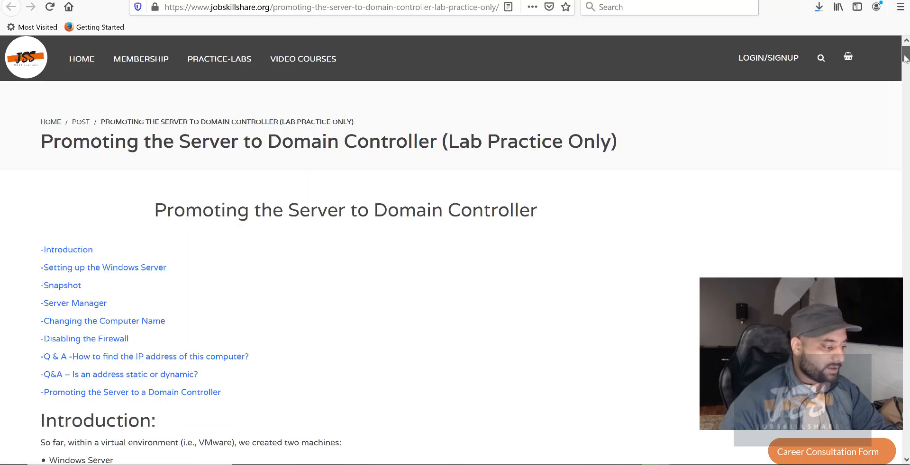
{"action": "left_click_drag", "start_coordinate": [902, 55], "coordinate": [904, 427]}
{"action": "scroll", "coordinate": [288, 317], "scroll_direction": "down", "scroll_amount": 4}
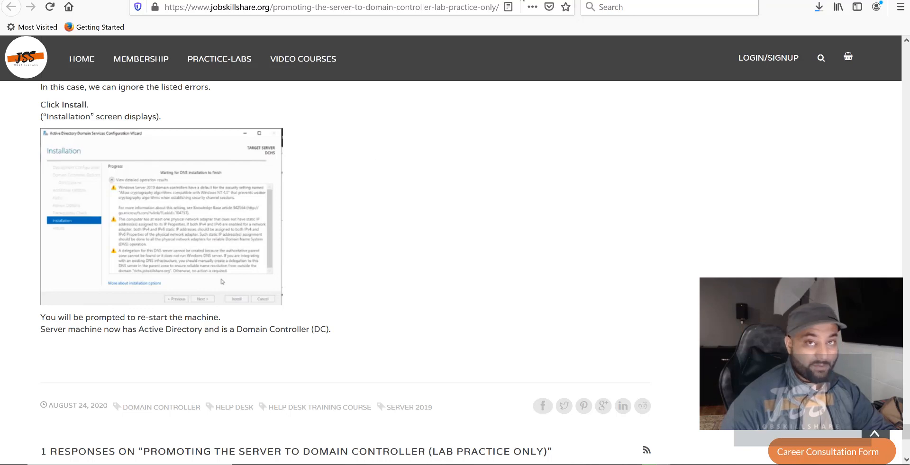
Back in the ESXi console, send Ctrl-Alt-Delete to the DC VM via Guest OS actions.
{"action": "left_click", "coordinate": [637, 1]}
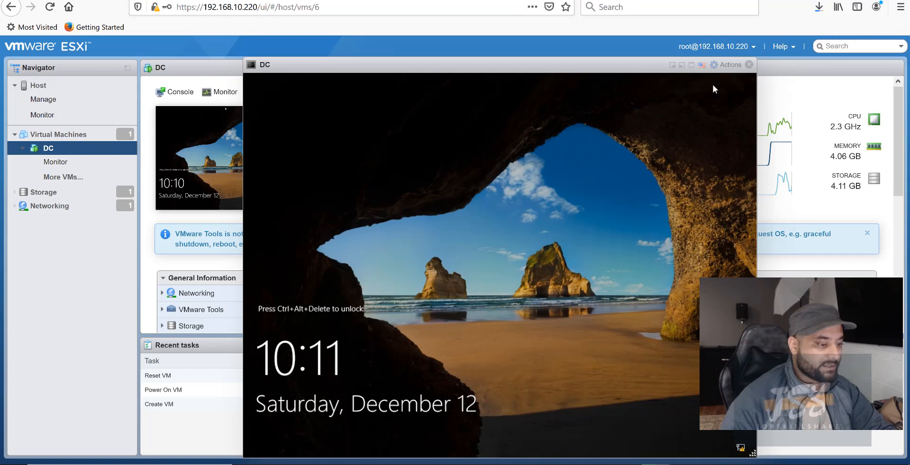
{"action": "left_click", "coordinate": [732, 69]}
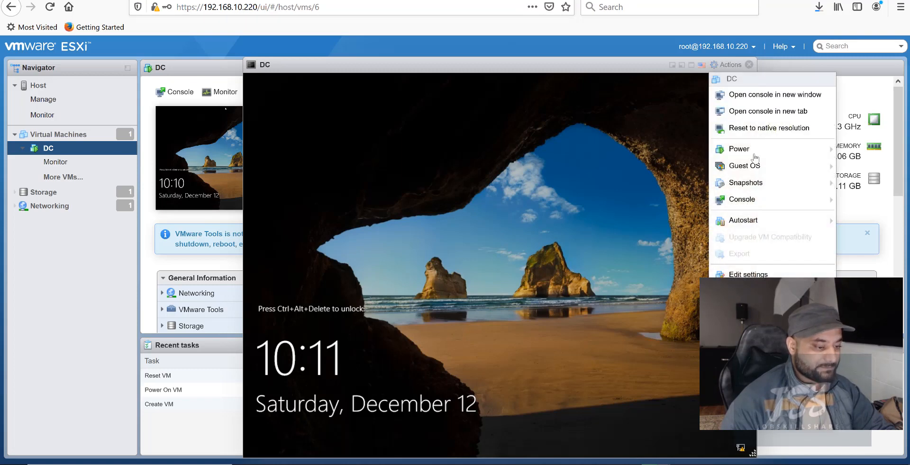
{"action": "mouse_move", "coordinate": [792, 166]}
{"action": "mouse_move", "coordinate": [648, 202]}
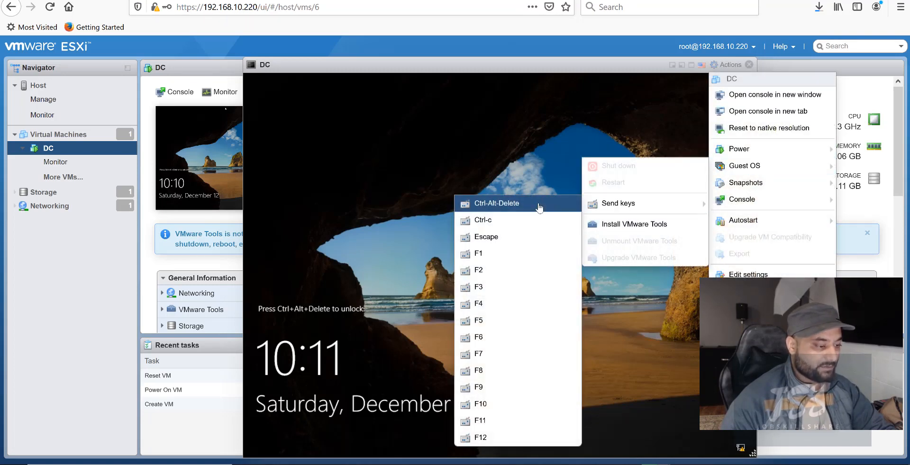
{"action": "left_click", "coordinate": [497, 205]}
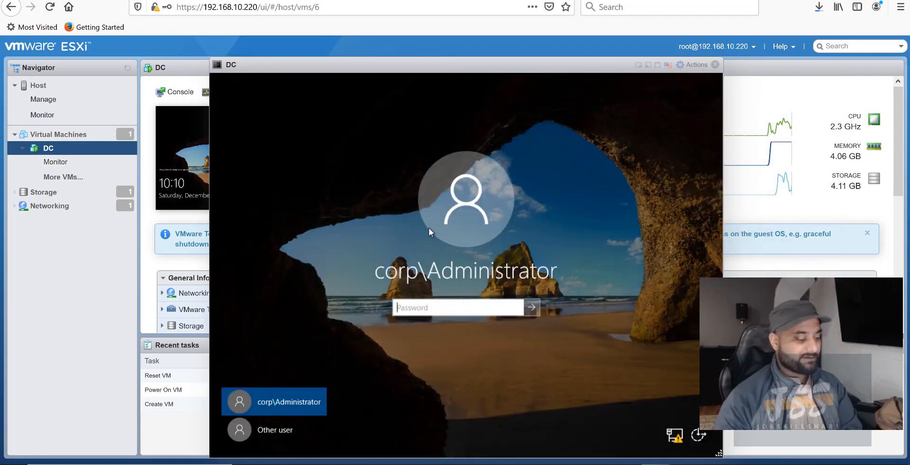
Sign in as corp\Administrator with the domain administrator password.
{"action": "left_click", "coordinate": [268, 432]}
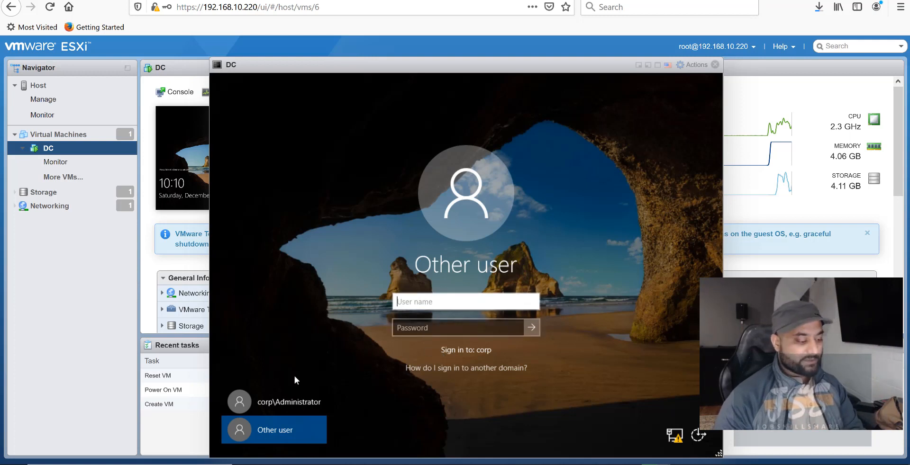
{"action": "left_click", "coordinate": [280, 402]}
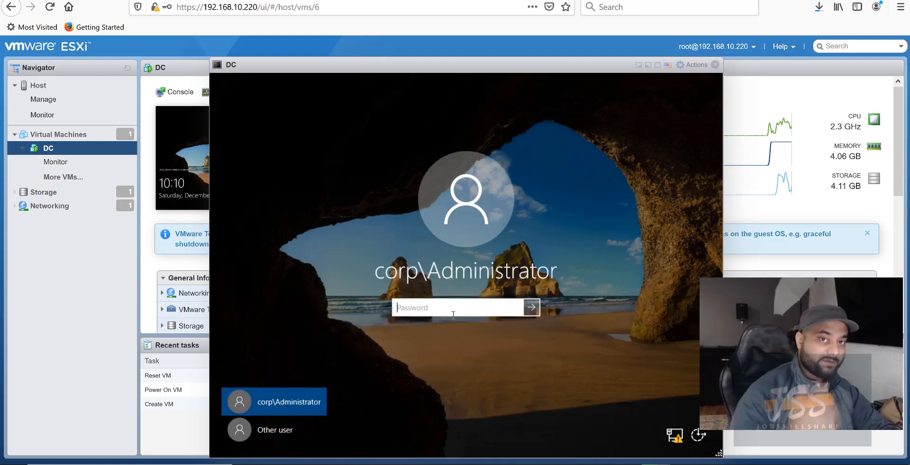
{"action": "type", "text": "*****"}
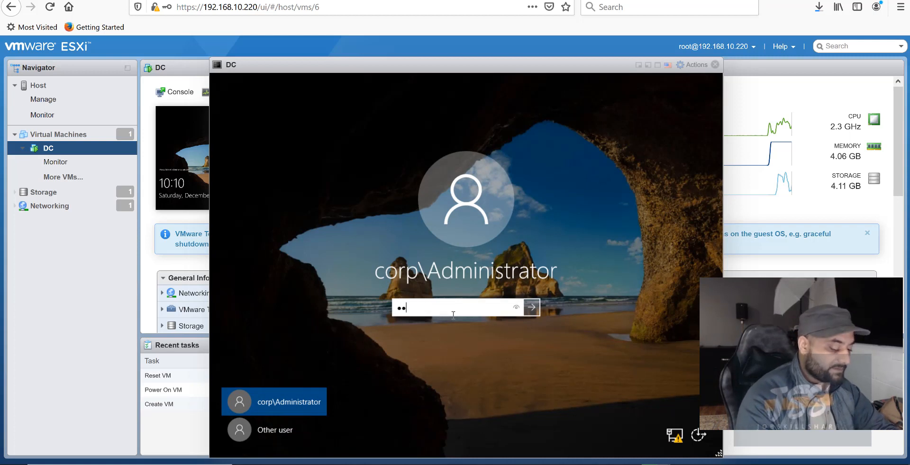
{"action": "type", "text": "****"}
{"action": "key", "text": "Return"}
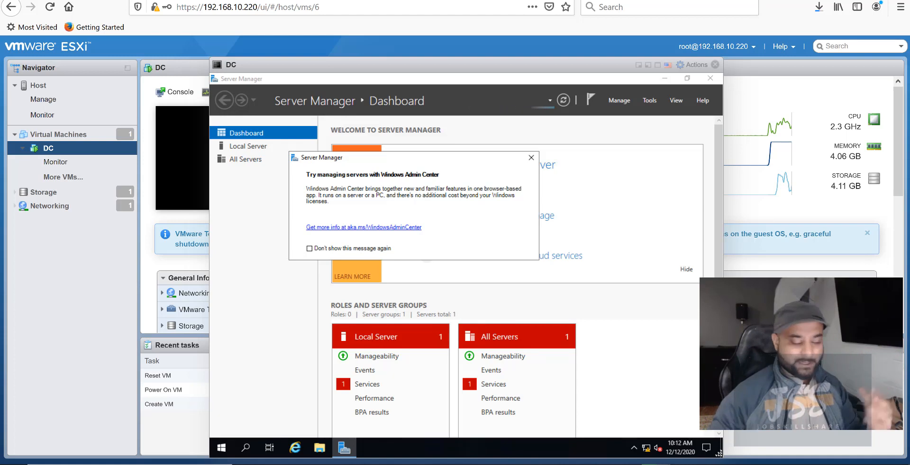
Close the Windows Admin Center popup and open Server Manager's Tools menu.
{"action": "left_click", "coordinate": [531, 158]}
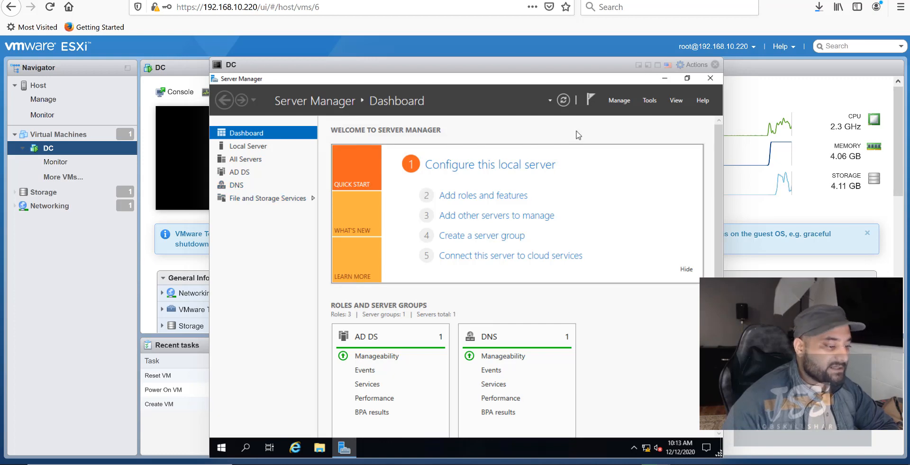
{"action": "left_click", "coordinate": [657, 101]}
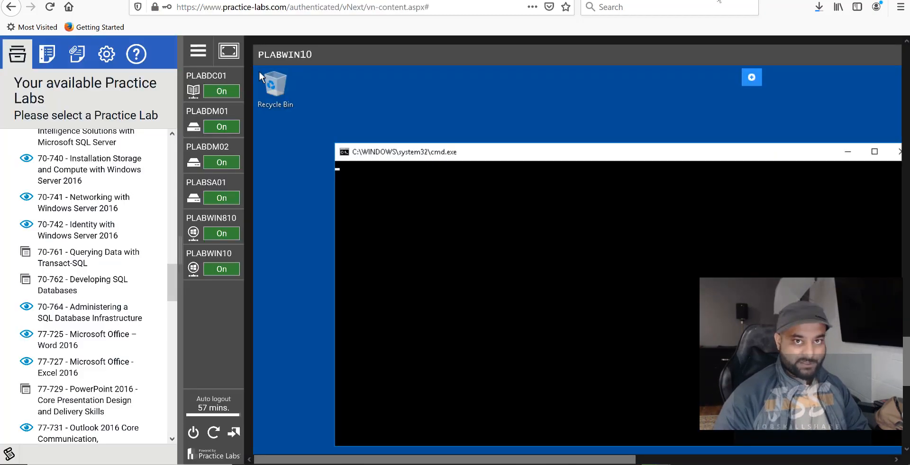
Browse Practice Labs to the Networking with Windows Server 2016 lab guides, then return to the DC console.
{"action": "left_click", "coordinate": [193, 269]}
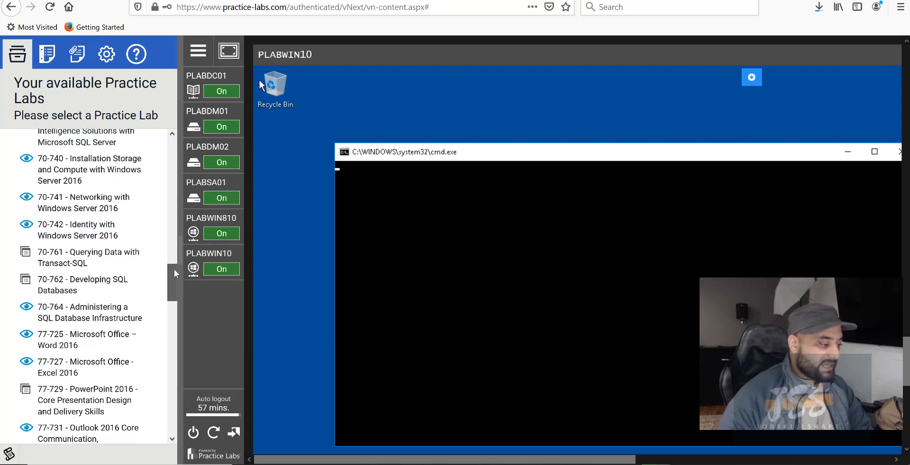
{"action": "scroll", "coordinate": [174, 269], "scroll_direction": "up", "scroll_amount": 1}
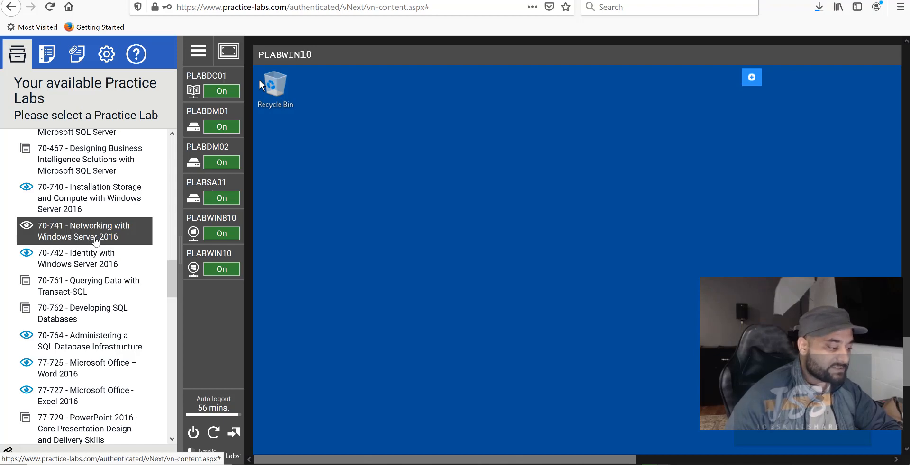
{"action": "left_click", "coordinate": [95, 241]}
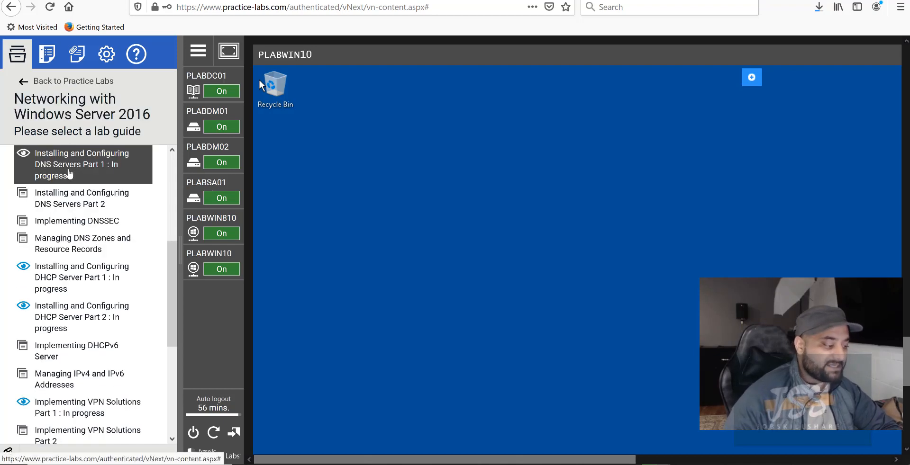
{"action": "scroll", "coordinate": [92, 276], "scroll_direction": "down", "scroll_amount": 6}
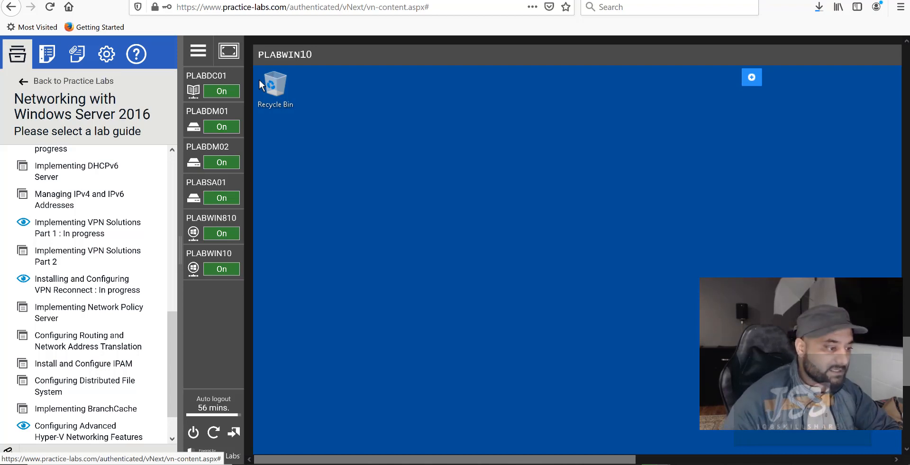
{"action": "key", "text": "ctrl+Tab"}
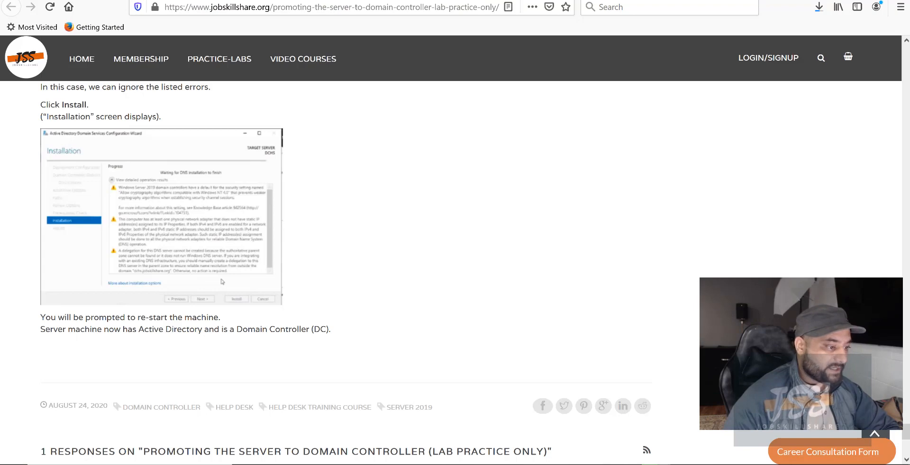
{"action": "key", "text": "ctrl+shift+Tab"}
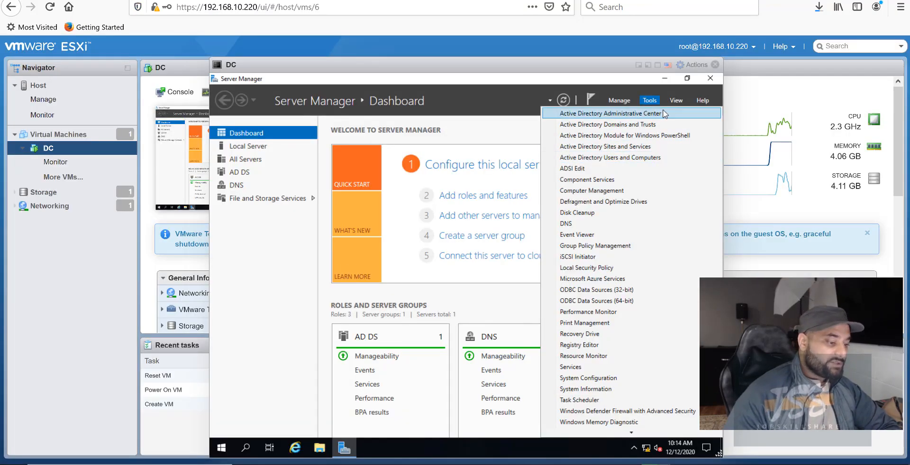
Launch Active Directory Users and Computers and show hq.jobskillshare.org's Users folder.
{"action": "left_click", "coordinate": [653, 101]}
{"action": "left_click", "coordinate": [653, 100]}
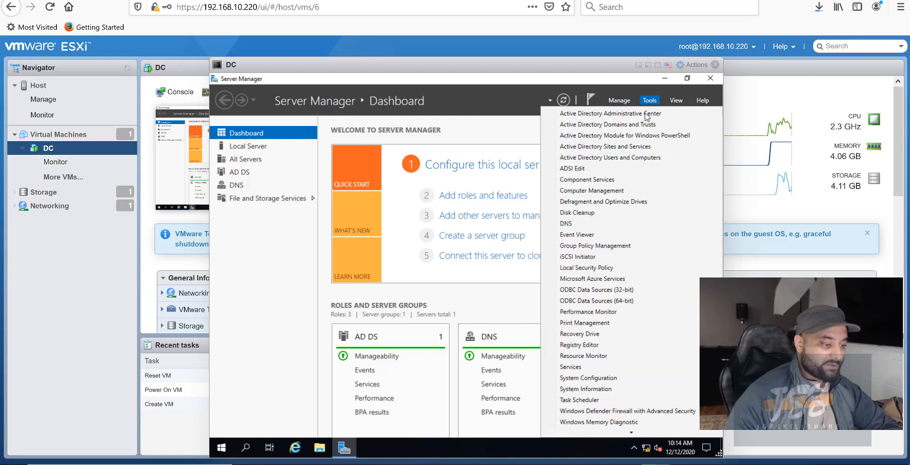
{"action": "left_click", "coordinate": [626, 158]}
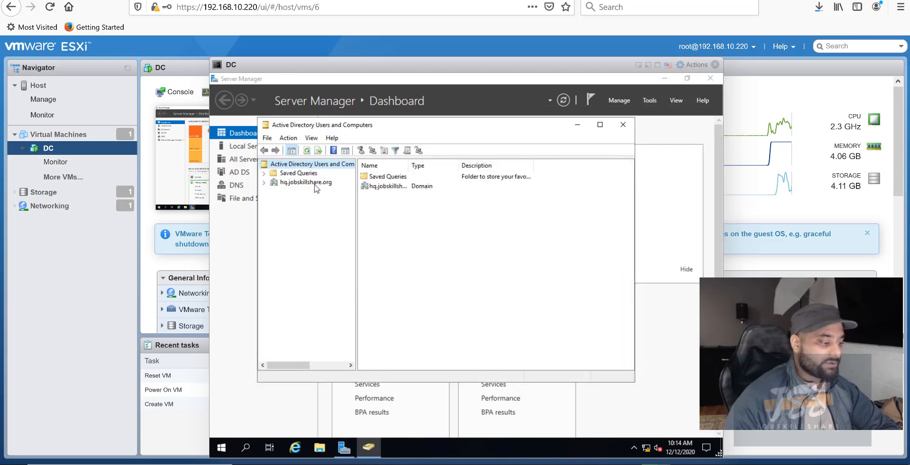
{"action": "left_click", "coordinate": [264, 183]}
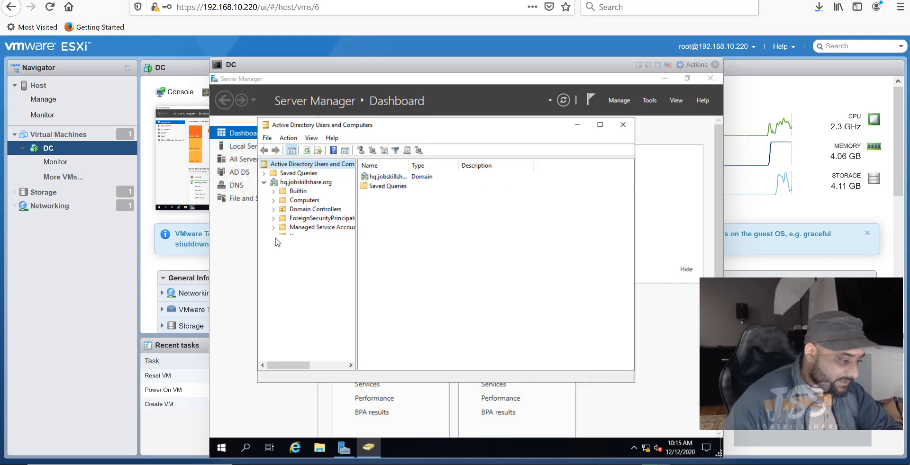
{"action": "left_click", "coordinate": [297, 237]}
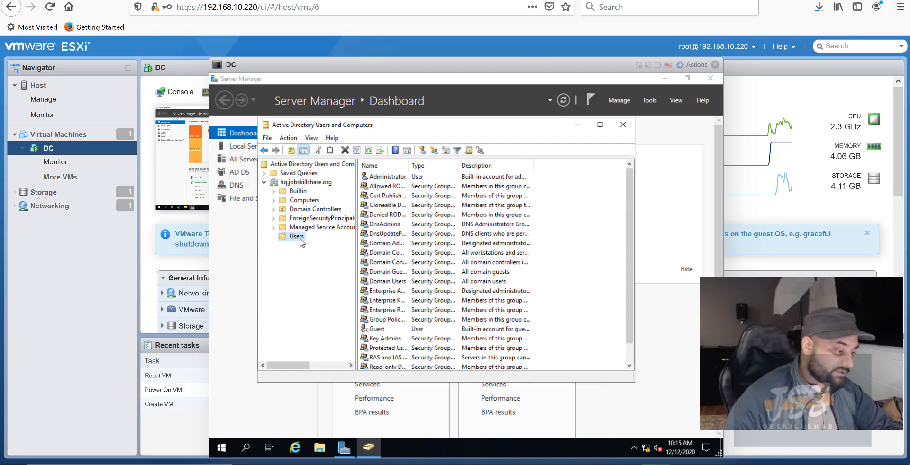
Start a new user in Users with first name and logon name 'helpdesk'.
{"action": "right_click", "coordinate": [301, 242]}
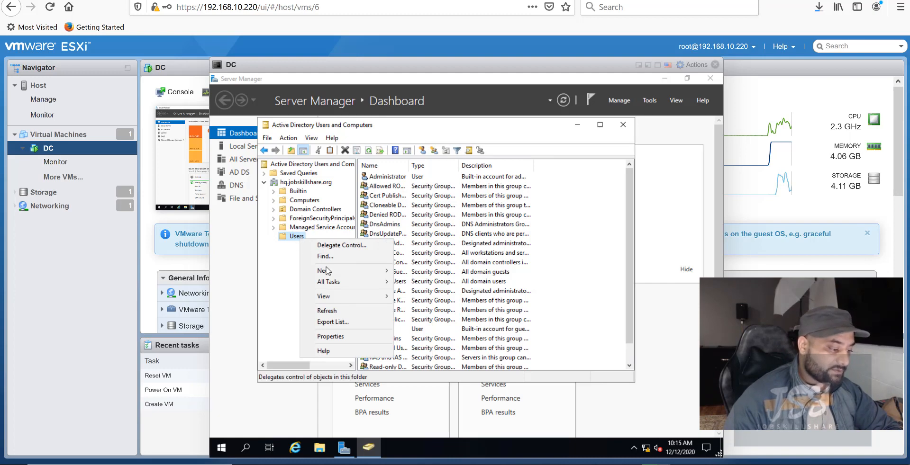
{"action": "mouse_move", "coordinate": [327, 271]}
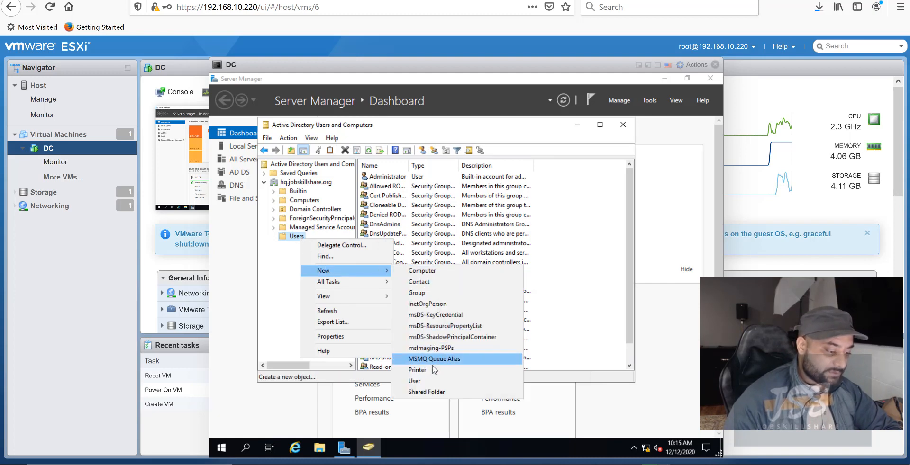
{"action": "left_click", "coordinate": [429, 381]}
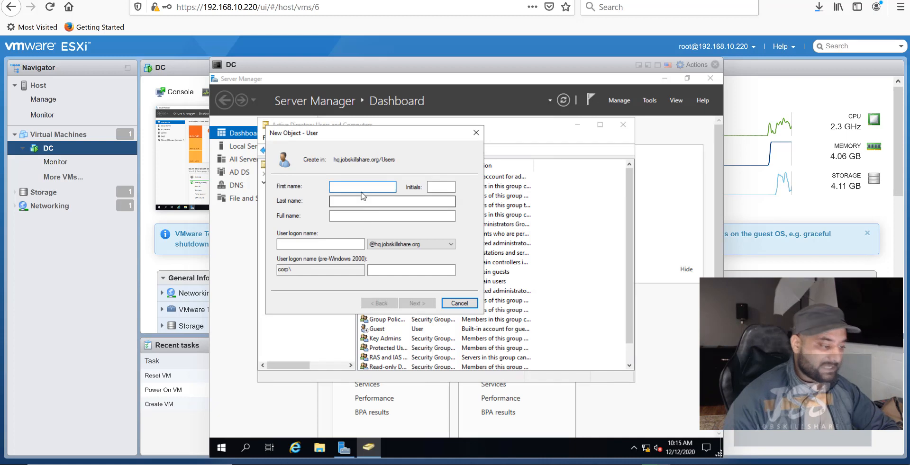
{"action": "type", "text": "helpdesk"}
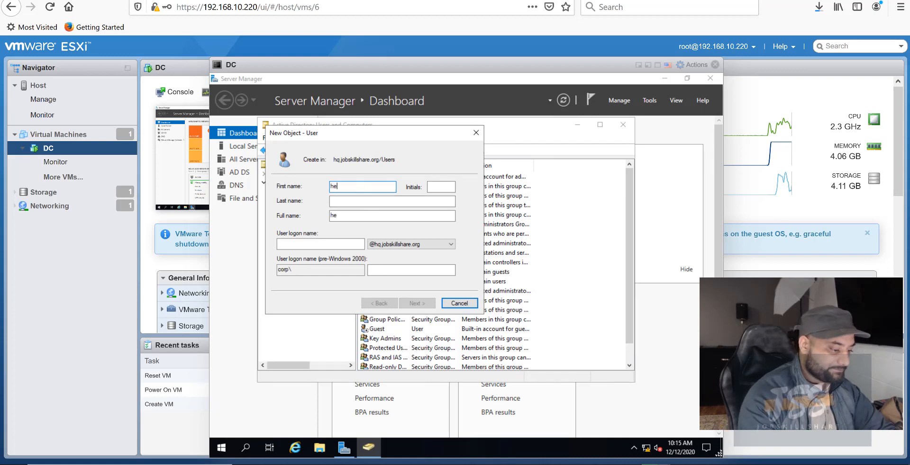
{"action": "key", "text": "Tab"}
{"action": "key", "text": "Tab"}
{"action": "key", "text": "Tab"}
{"action": "key", "text": "Tab"}
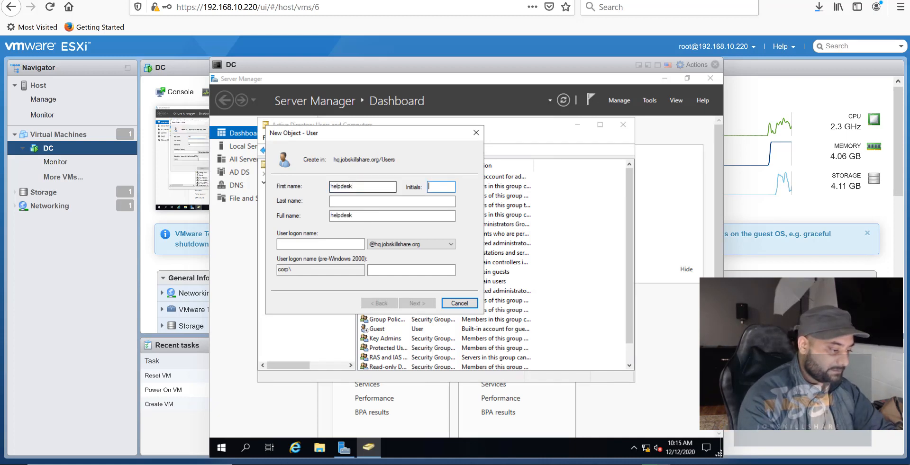
{"action": "type", "text": "helpdesk"}
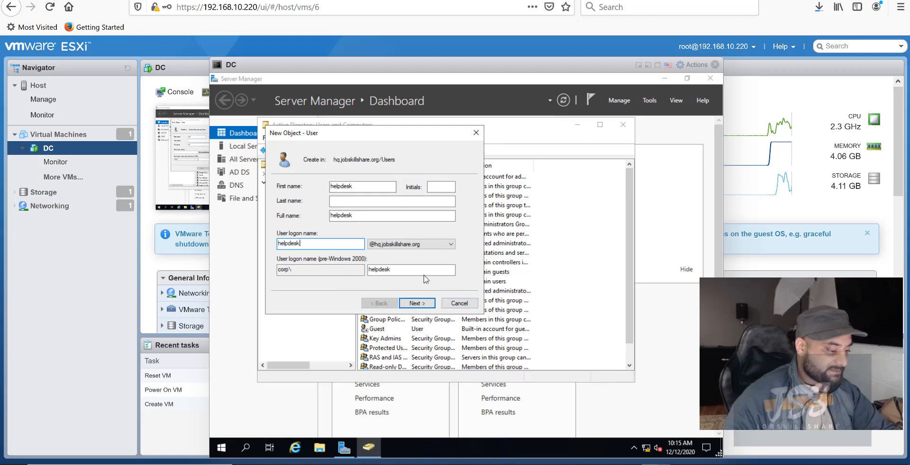
{"action": "left_click", "coordinate": [424, 303]}
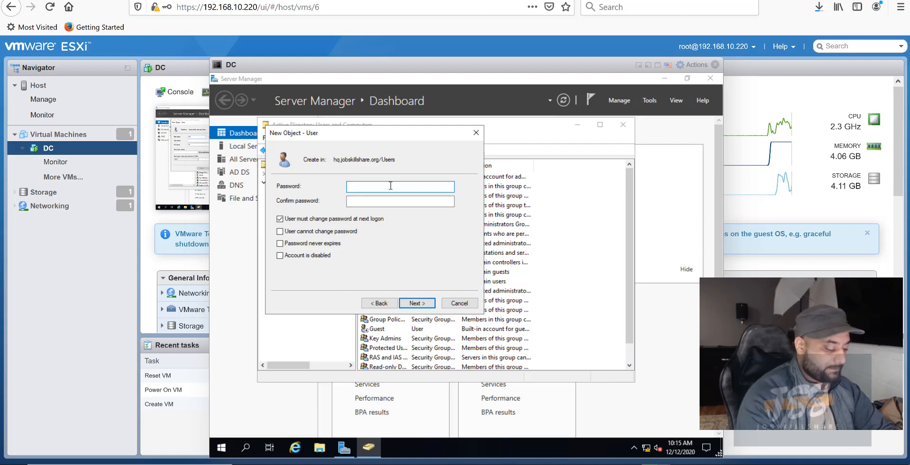
Set and confirm the helpdesk password, untick 'must change password', and finish the wizard.
{"action": "type", "text": "P@ssw0rd"}
{"action": "key", "text": "Tab"}
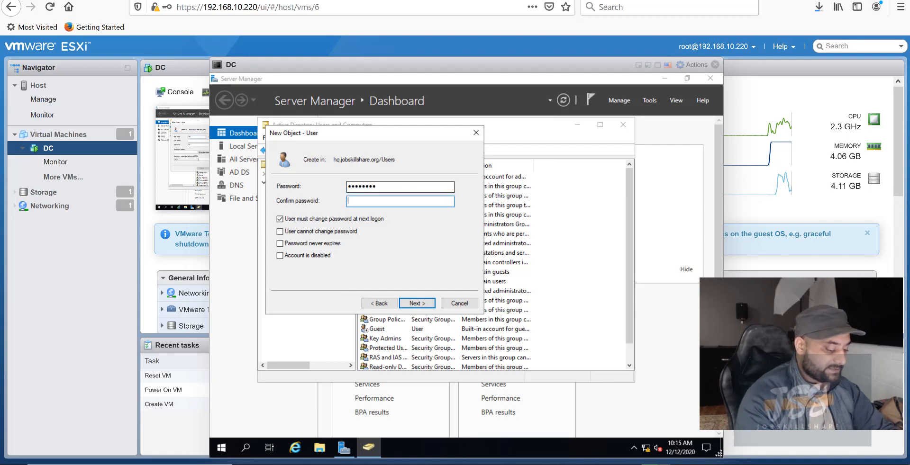
{"action": "type", "text": "P@ssw0rd"}
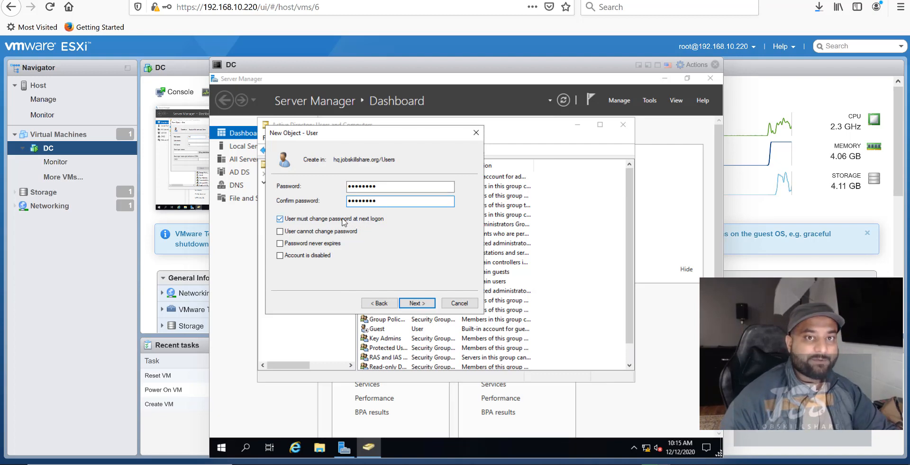
{"action": "left_click", "coordinate": [280, 220]}
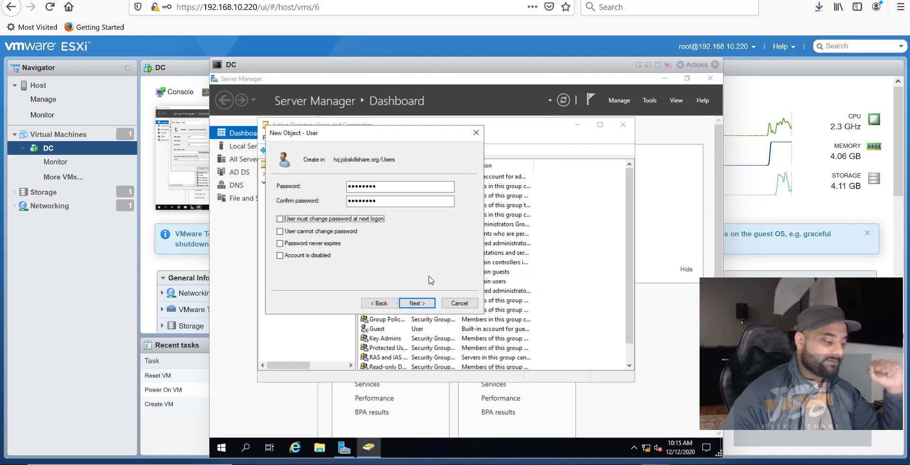
{"action": "left_click", "coordinate": [423, 304]}
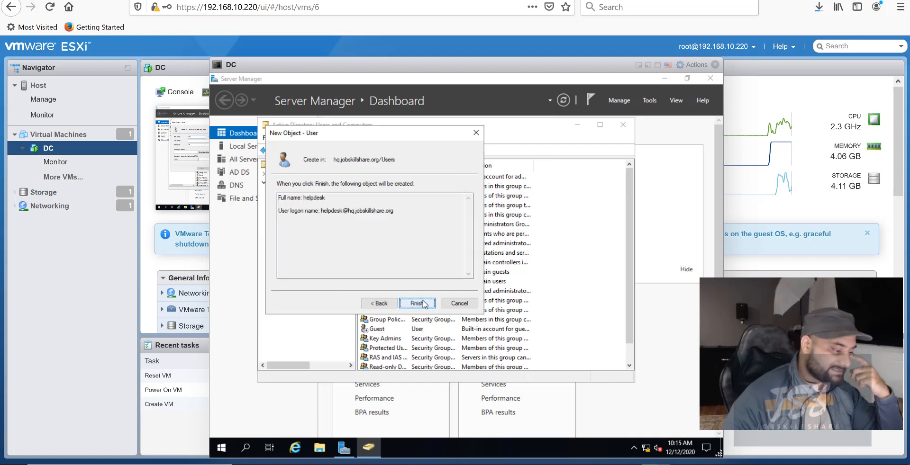
{"action": "left_click", "coordinate": [424, 303]}
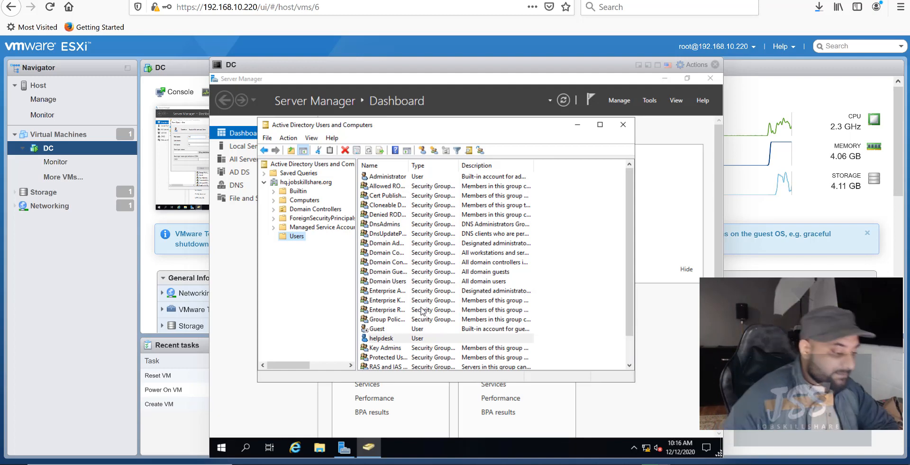
In helpdesk's Properties, add the Domain Admins group under Member Of and save.
{"action": "right_click", "coordinate": [398, 341]}
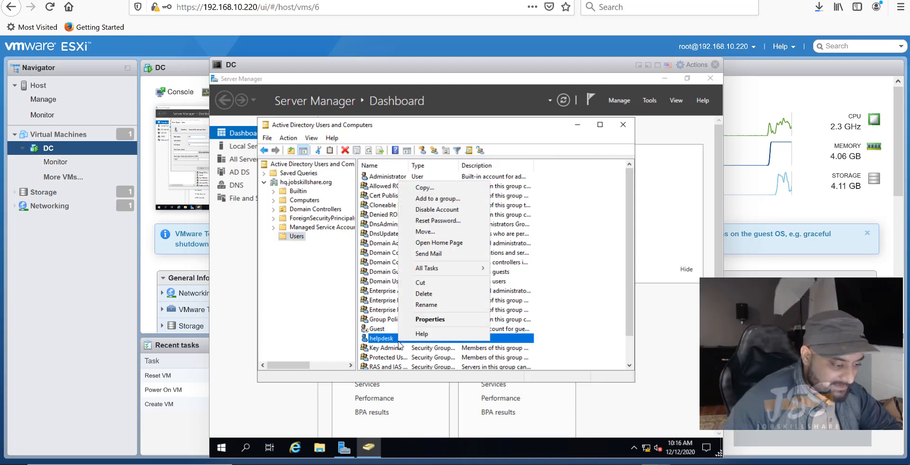
{"action": "left_click", "coordinate": [430, 324]}
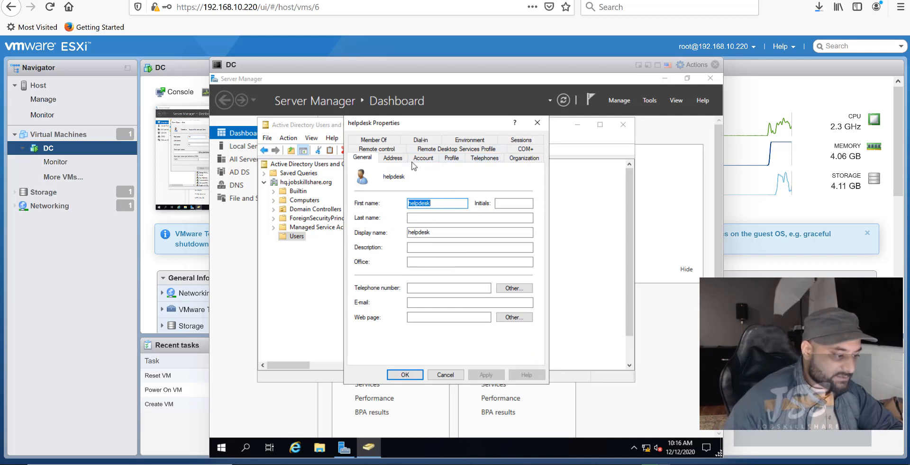
{"action": "left_click", "coordinate": [380, 140]}
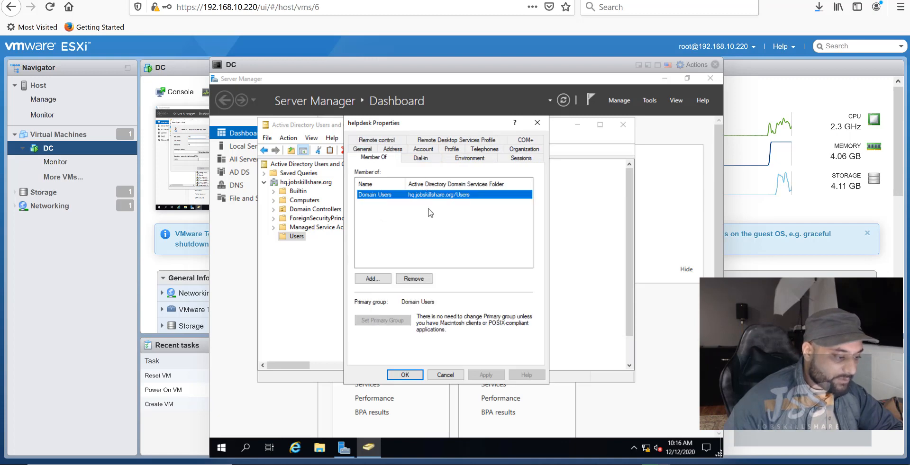
{"action": "left_click", "coordinate": [385, 280]}
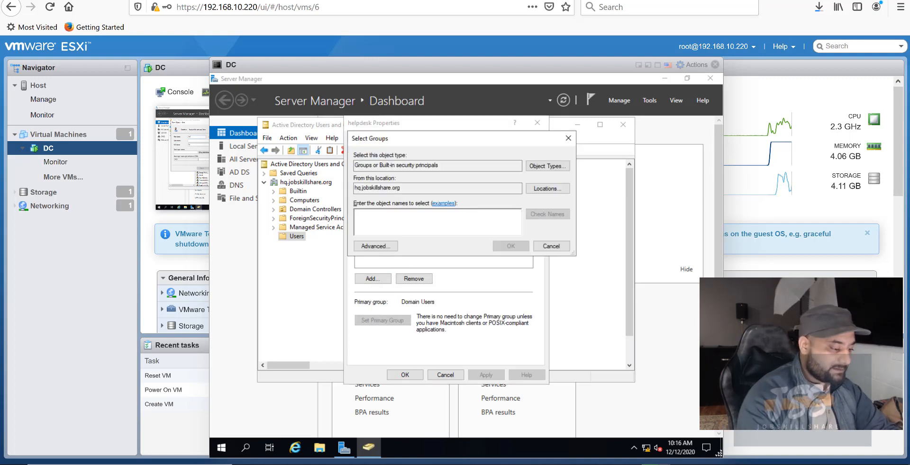
{"action": "type", "text": "domain admin"}
{"action": "key", "text": "Return"}
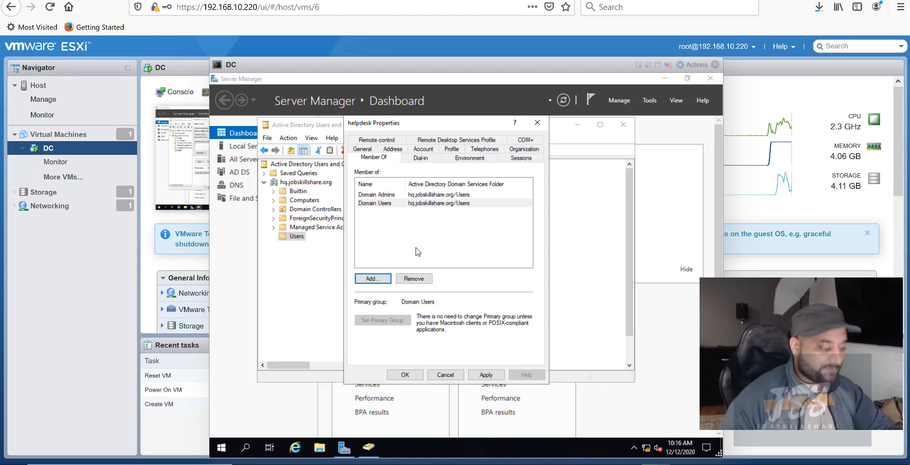
{"action": "left_click", "coordinate": [486, 376]}
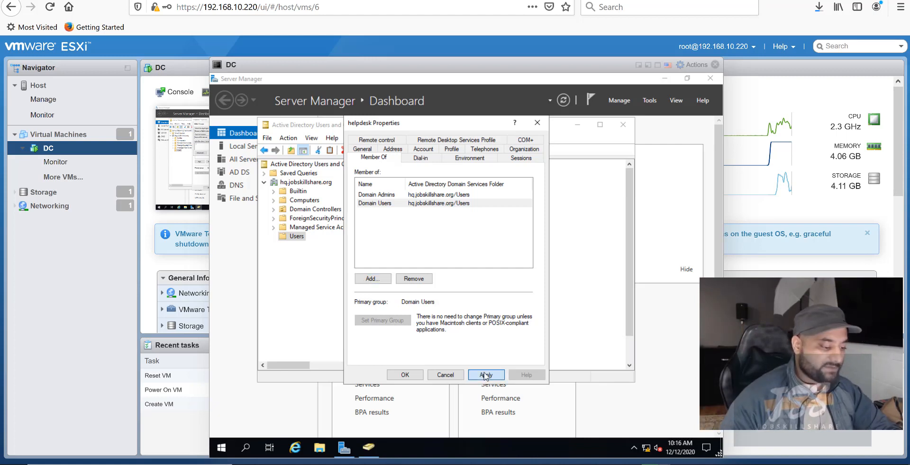
{"action": "left_click", "coordinate": [405, 375]}
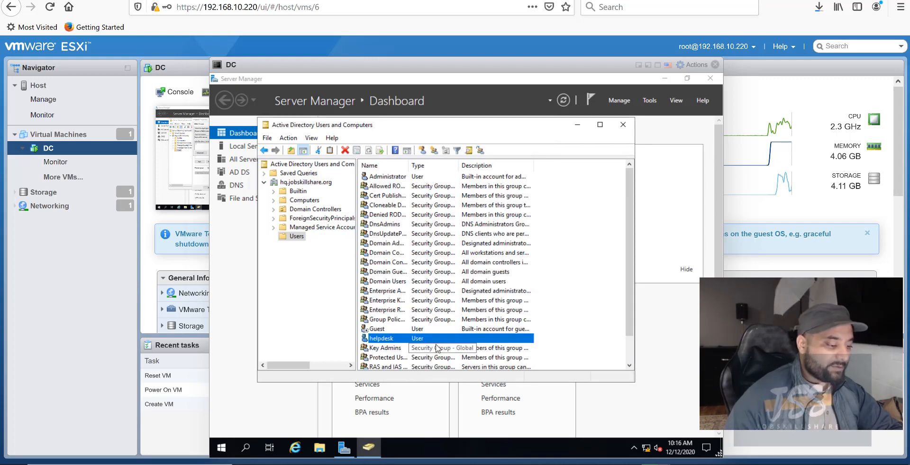
Close Active Directory Users and Computers, Server Manager and the DC console.
{"action": "left_click", "coordinate": [623, 125]}
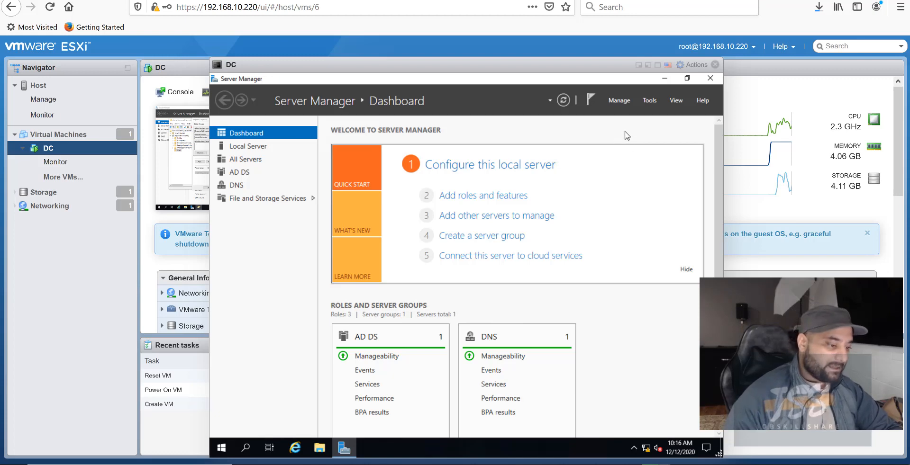
{"action": "left_click", "coordinate": [710, 79]}
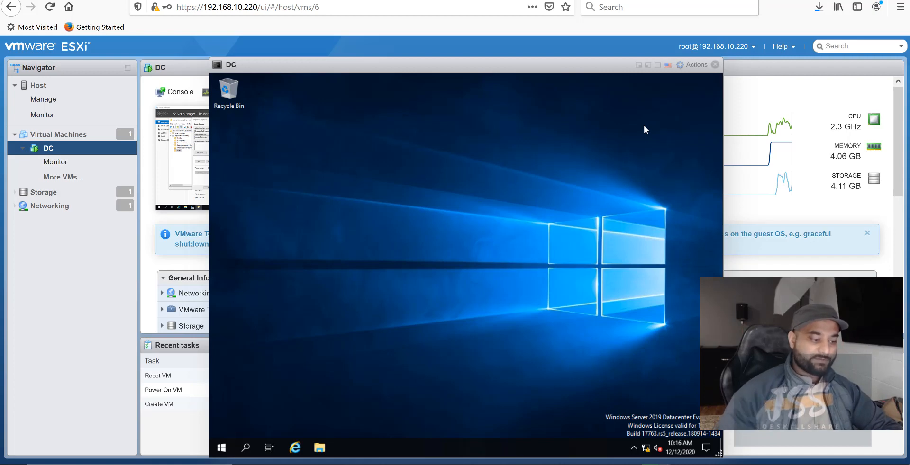
{"action": "left_click", "coordinate": [715, 65]}
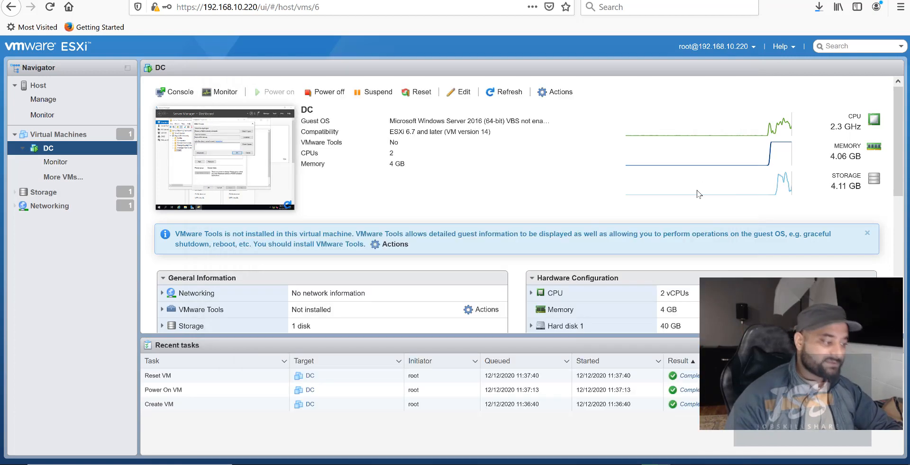
Select the DC virtual machine in the list and show the PLABDC01 device options in Practice Labs.
{"action": "left_click", "coordinate": [111, 134]}
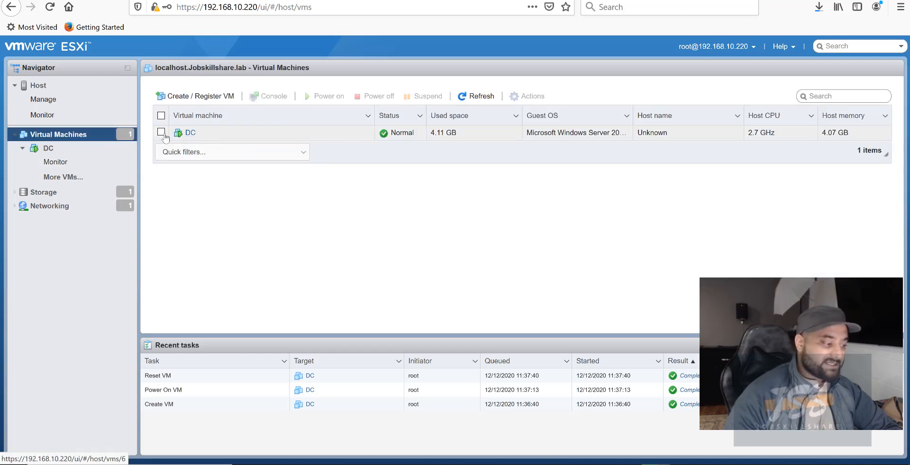
{"action": "left_click", "coordinate": [161, 133]}
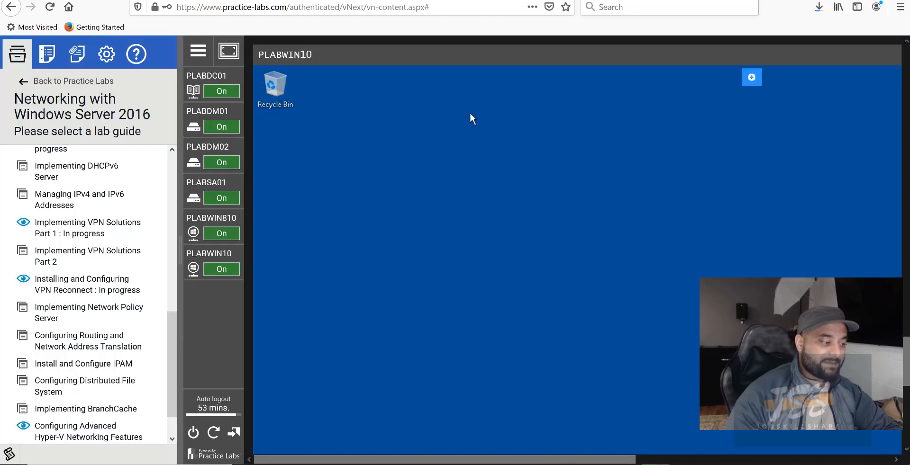
{"action": "left_click", "coordinate": [200, 91]}
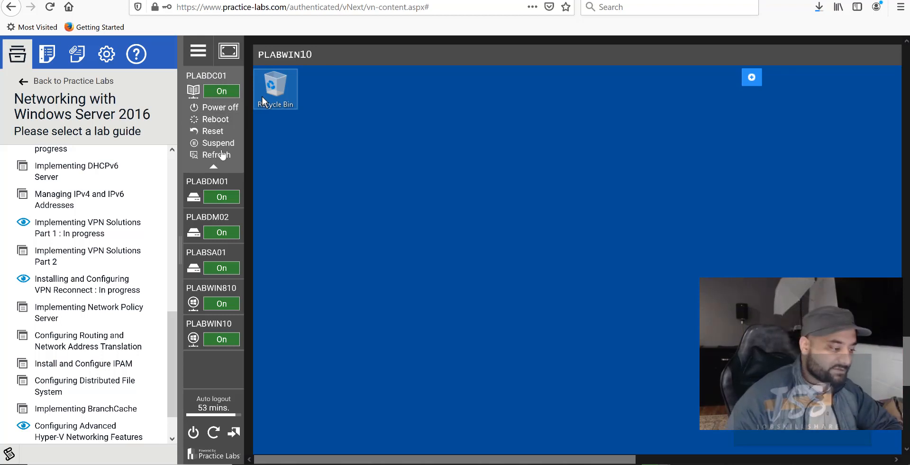
Switch the Practice Labs view to the PLABDC01 device and collapse its options.
{"action": "mouse_move", "coordinate": [217, 191]}
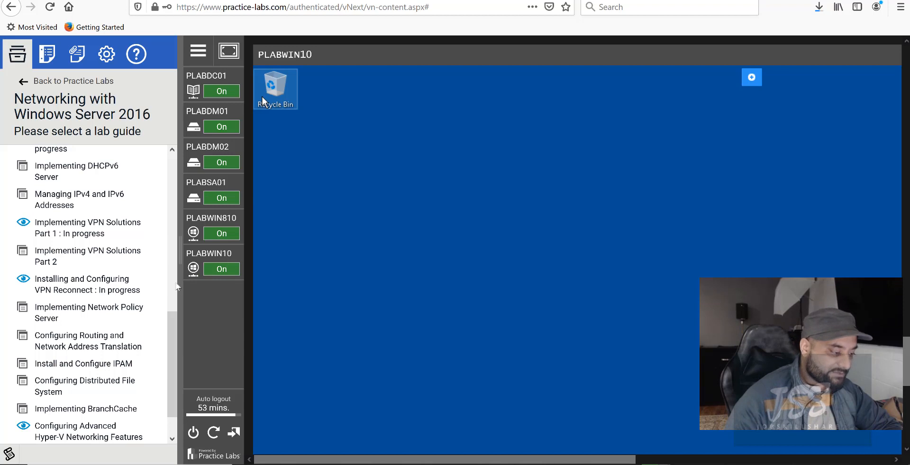
{"action": "mouse_move", "coordinate": [205, 81]}
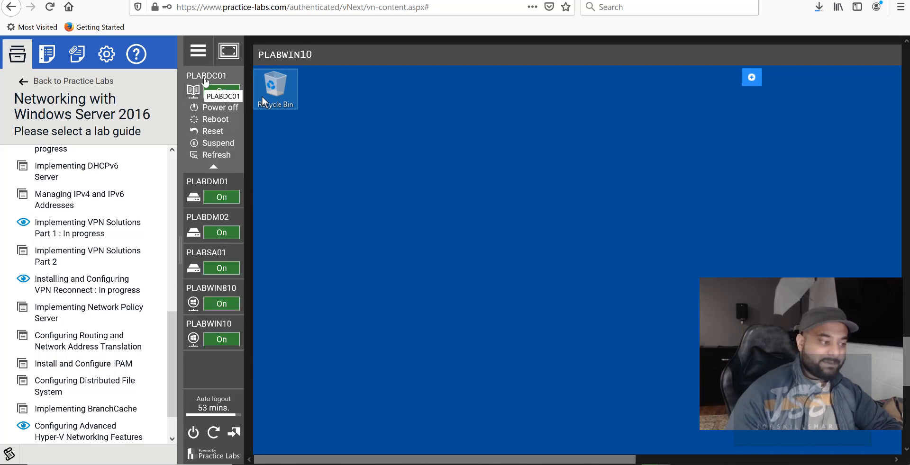
{"action": "left_click", "coordinate": [205, 82]}
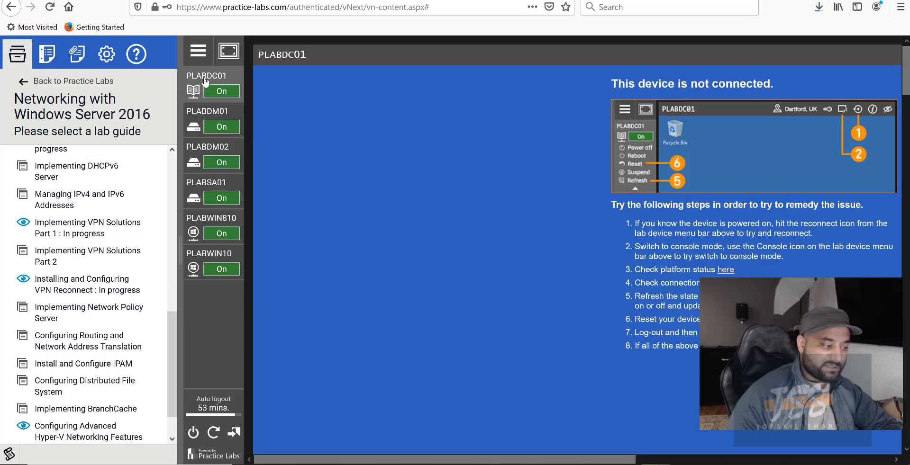
{"action": "double_click", "coordinate": [205, 81]}
{"action": "scroll", "coordinate": [445, 264], "scroll_direction": "down", "scroll_amount": 3}
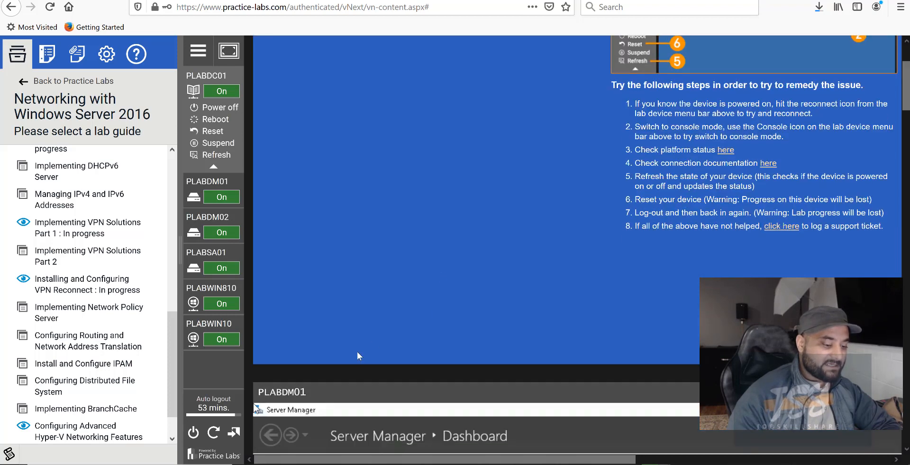
{"action": "scroll", "coordinate": [533, 330], "scroll_direction": "up", "scroll_amount": 3}
{"action": "left_click", "coordinate": [221, 81]}
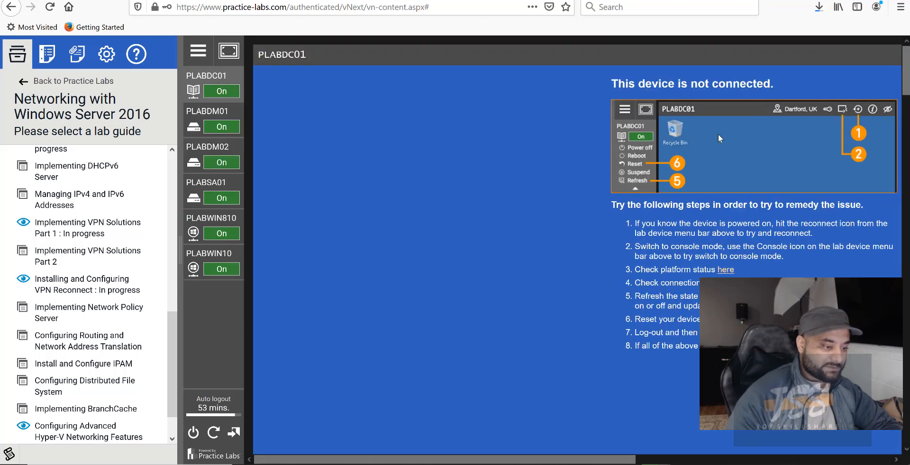
Reconnect to the not-connected PLABDC01 device from the device toolbar.
{"action": "left_click", "coordinate": [211, 150]}
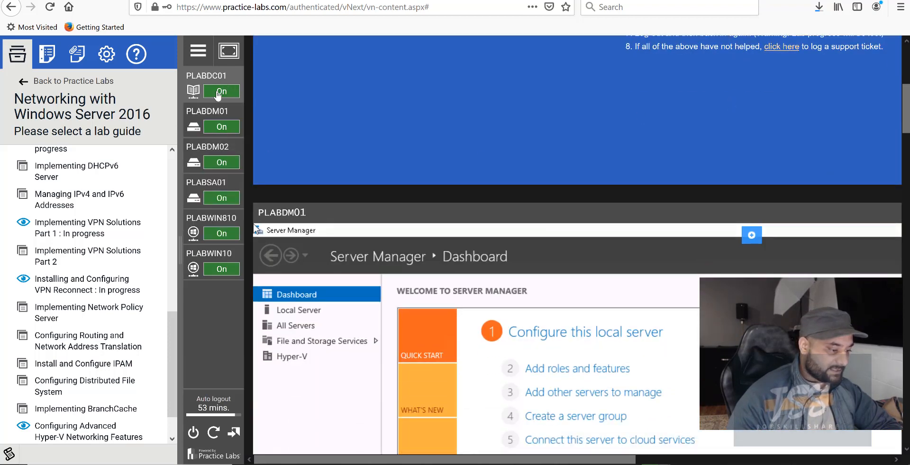
{"action": "scroll", "coordinate": [420, 192], "scroll_direction": "up", "scroll_amount": 6}
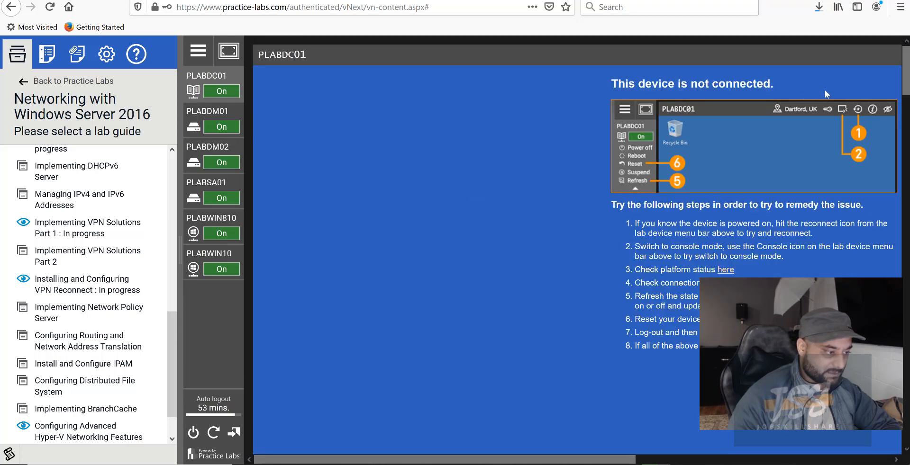
{"action": "scroll", "coordinate": [535, 216], "scroll_direction": "down", "scroll_amount": 5}
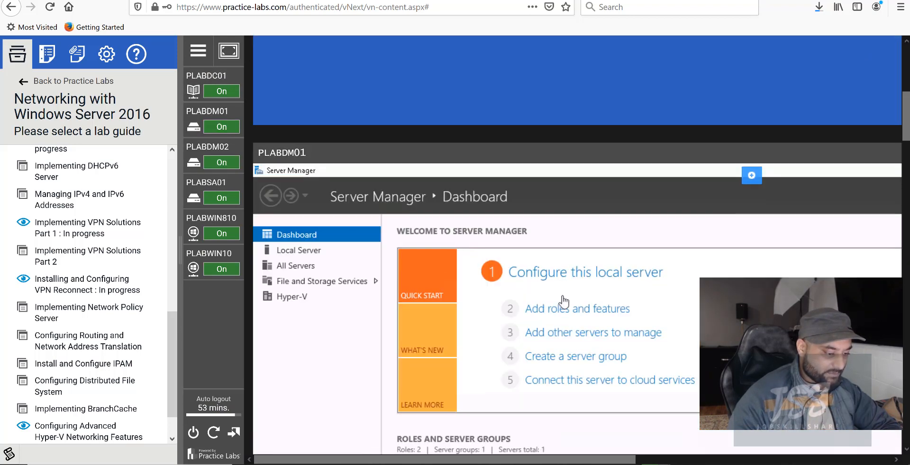
{"action": "scroll", "coordinate": [539, 449], "scroll_direction": "right", "scroll_amount": 5}
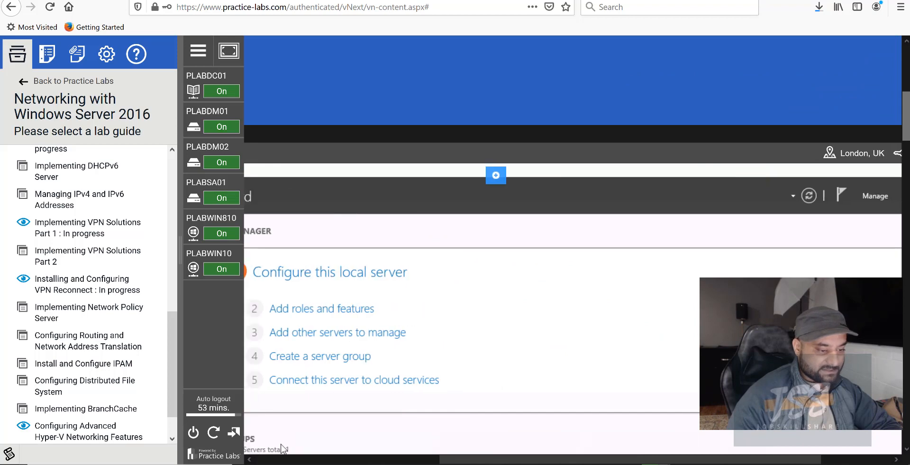
{"action": "scroll", "coordinate": [768, 190], "scroll_direction": "up", "scroll_amount": 5}
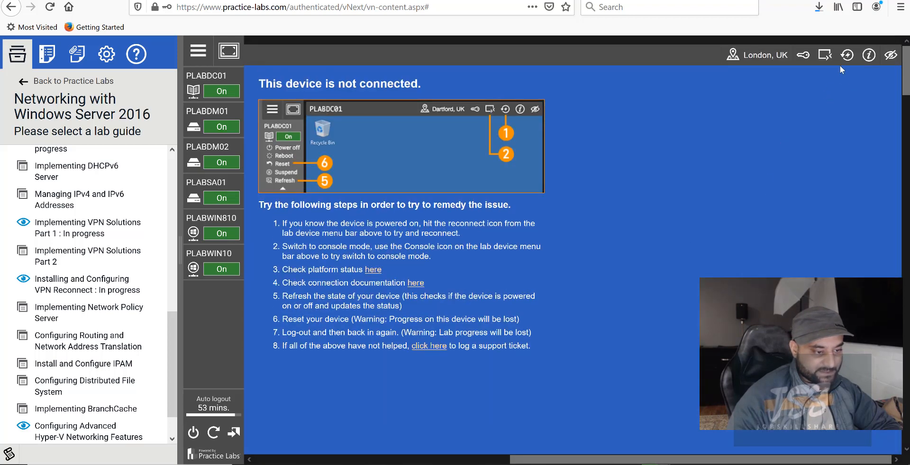
{"action": "left_click", "coordinate": [847, 56]}
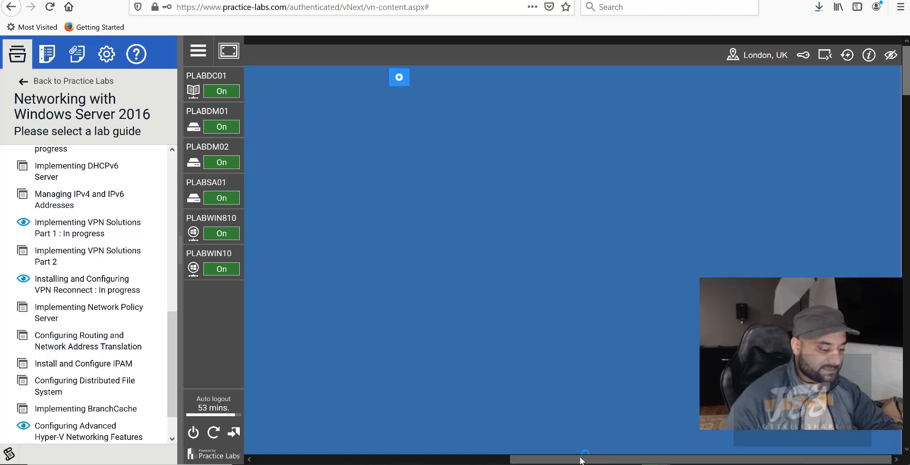
Open the Tools list in PLABDC01's Server Manager, then return to the ESXi virtual machine list.
{"action": "left_click_drag", "start_coordinate": [579, 459], "coordinate": [401, 457]}
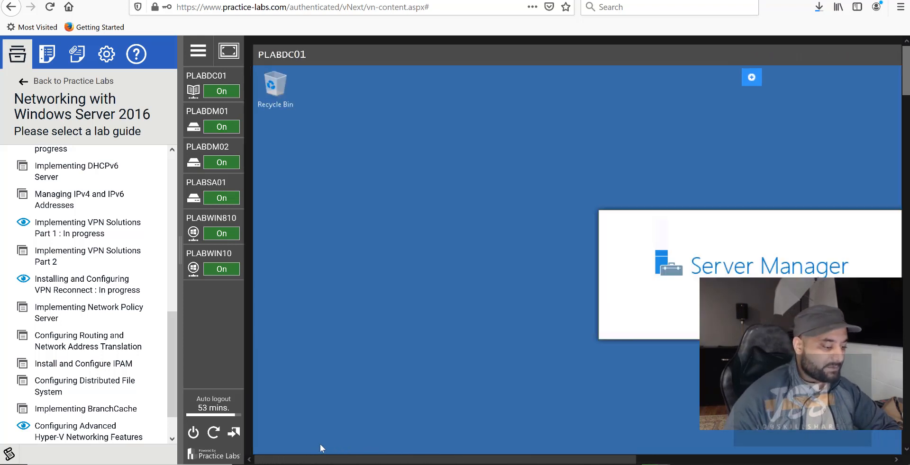
{"action": "left_click_drag", "start_coordinate": [468, 442], "coordinate": [549, 440]}
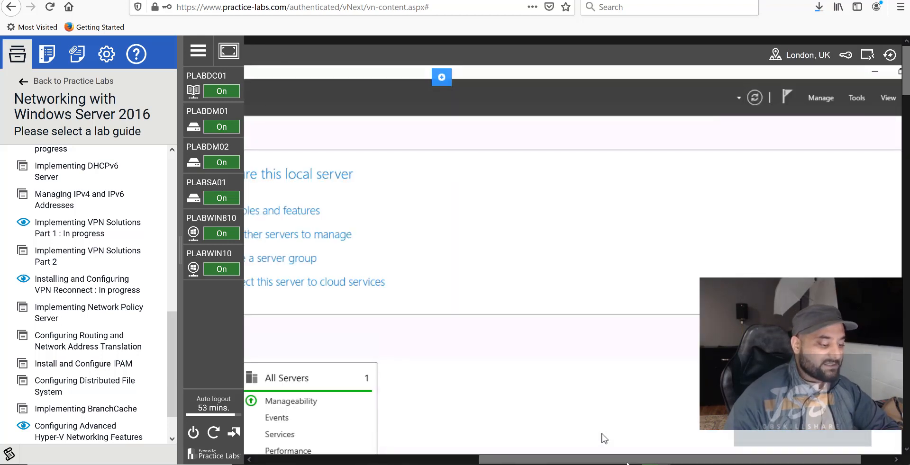
{"action": "left_click_drag", "start_coordinate": [625, 462], "coordinate": [656, 462]}
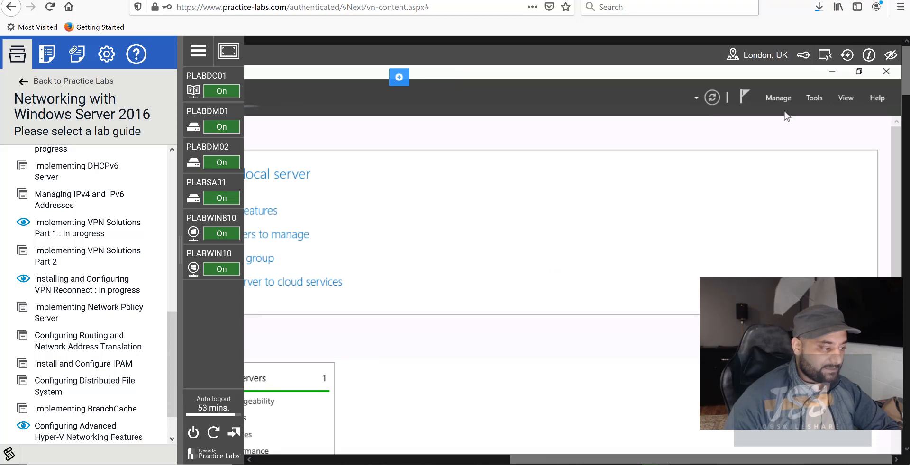
{"action": "left_click", "coordinate": [815, 96]}
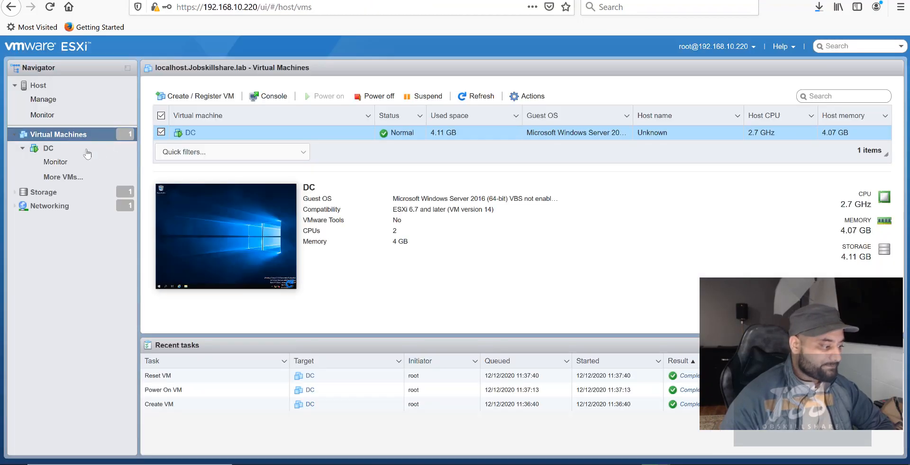
{"action": "left_click", "coordinate": [51, 90]}
{"action": "left_click", "coordinate": [53, 134]}
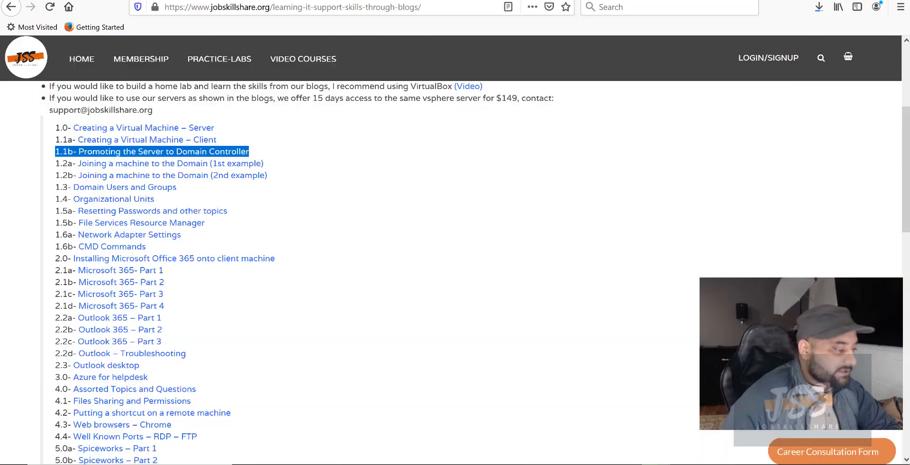
Open the 1.1a 'Creating a Virtual Machine – Client' post, return, and highlight entries 1.0–1.3.
{"action": "left_click", "coordinate": [315, 163]}
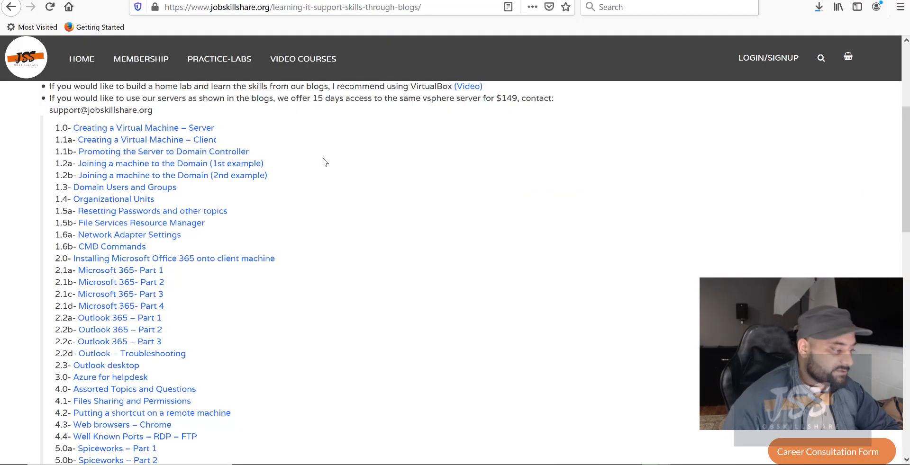
{"action": "left_click_drag", "start_coordinate": [225, 143], "coordinate": [49, 142]}
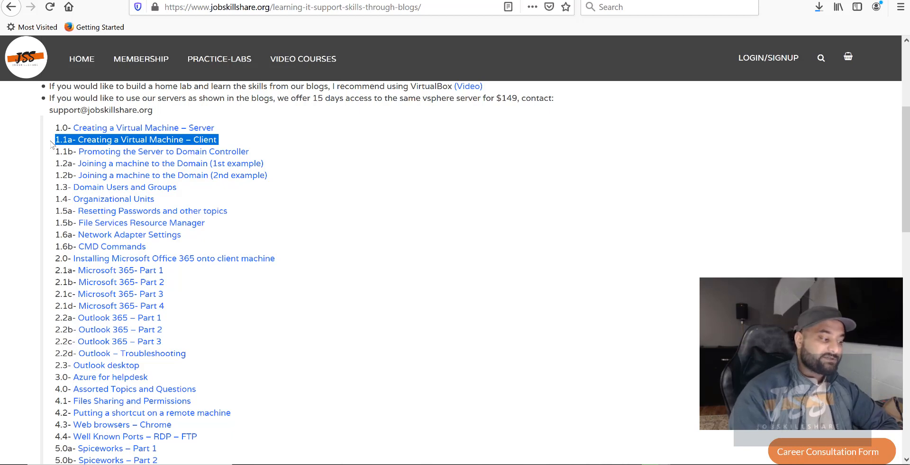
{"action": "left_click", "coordinate": [107, 146]}
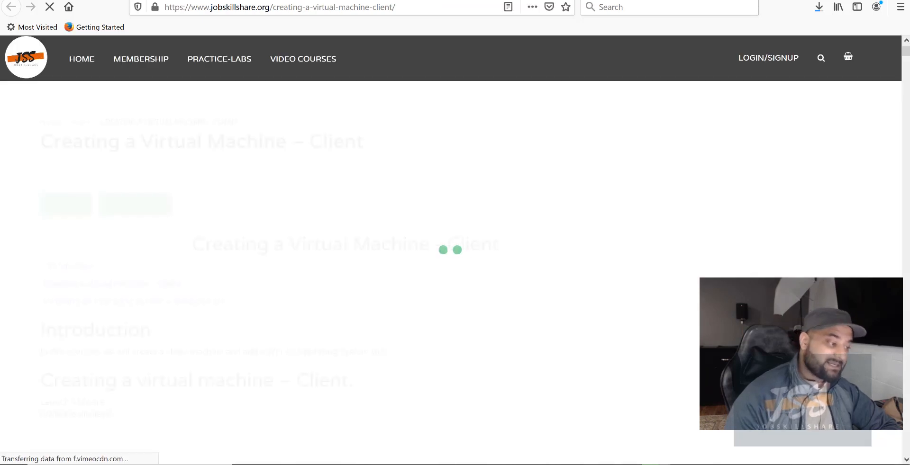
{"action": "left_click", "coordinate": [11, 7]}
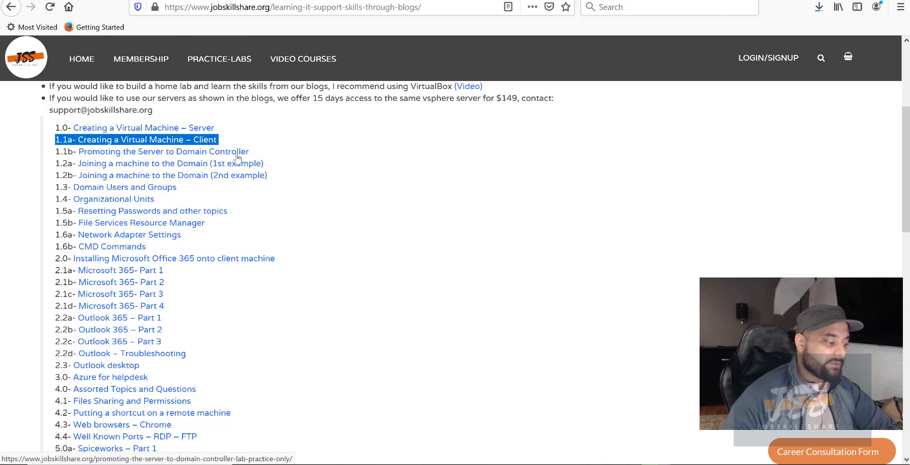
{"action": "left_click_drag", "start_coordinate": [310, 187], "coordinate": [47, 132]}
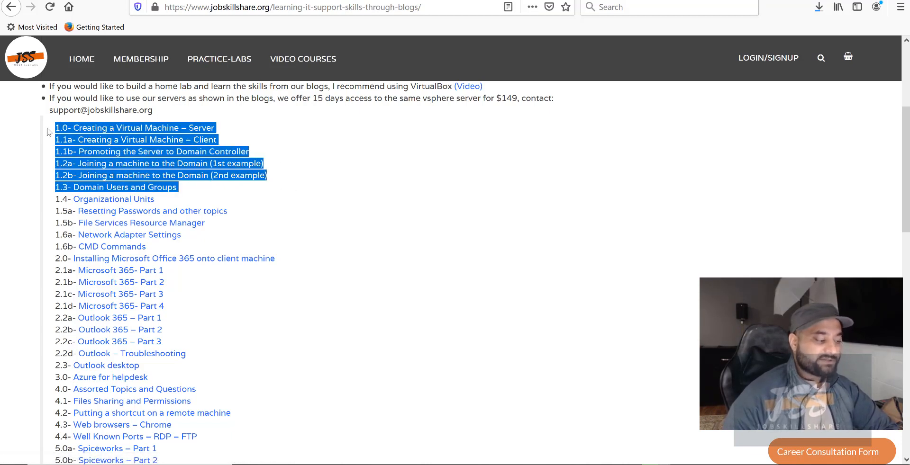